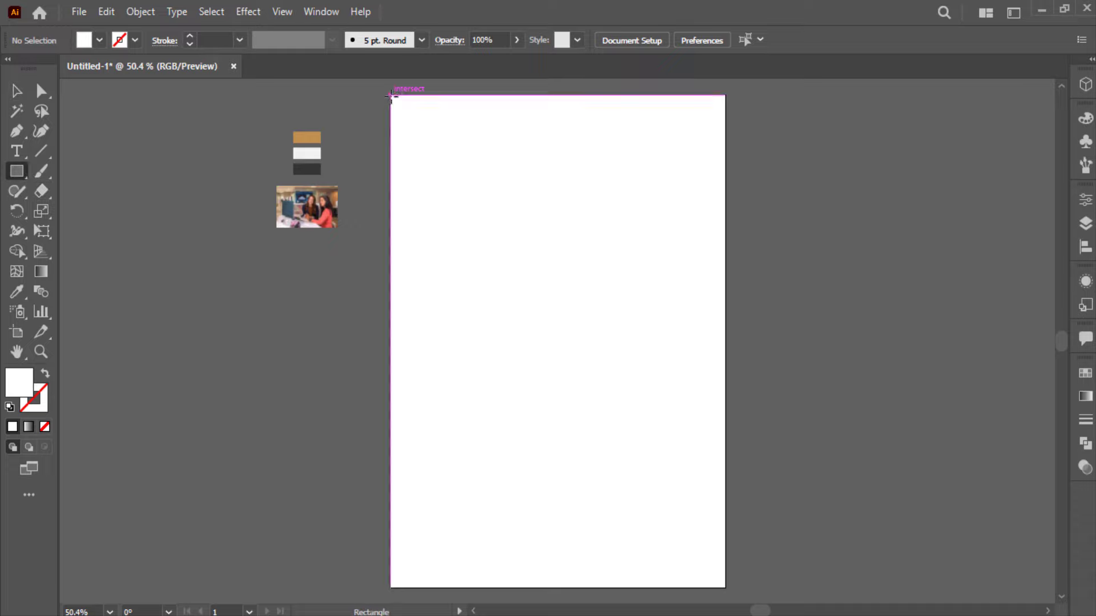
- Draw an artboard-sized rectangle and fill it with the light grey swatch using the Eyedropper
drag(391, 95, 725, 588)
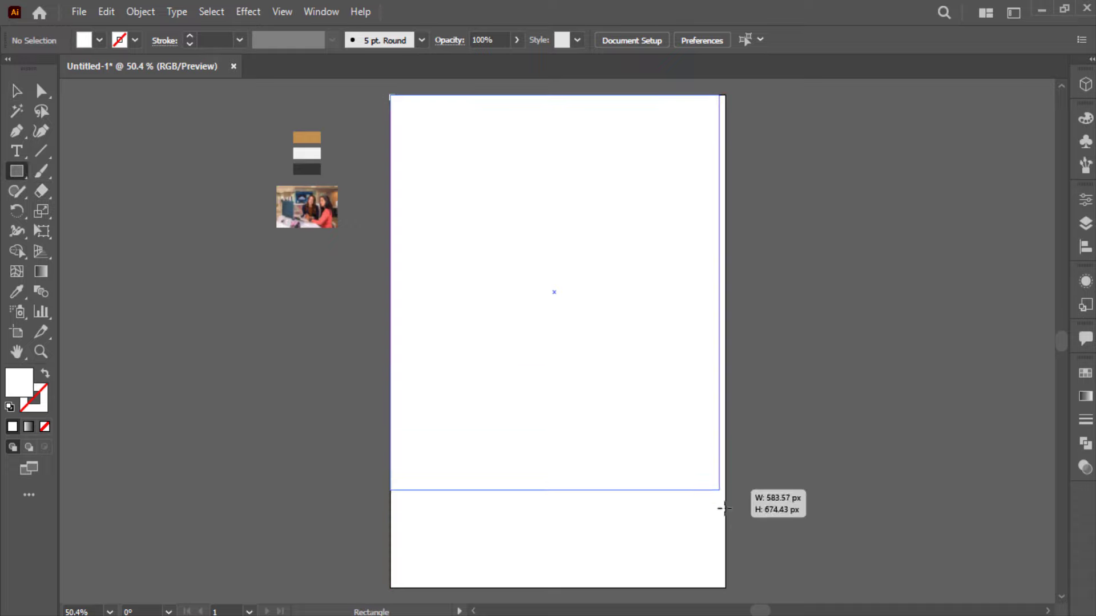
key(i)
click(326, 152)
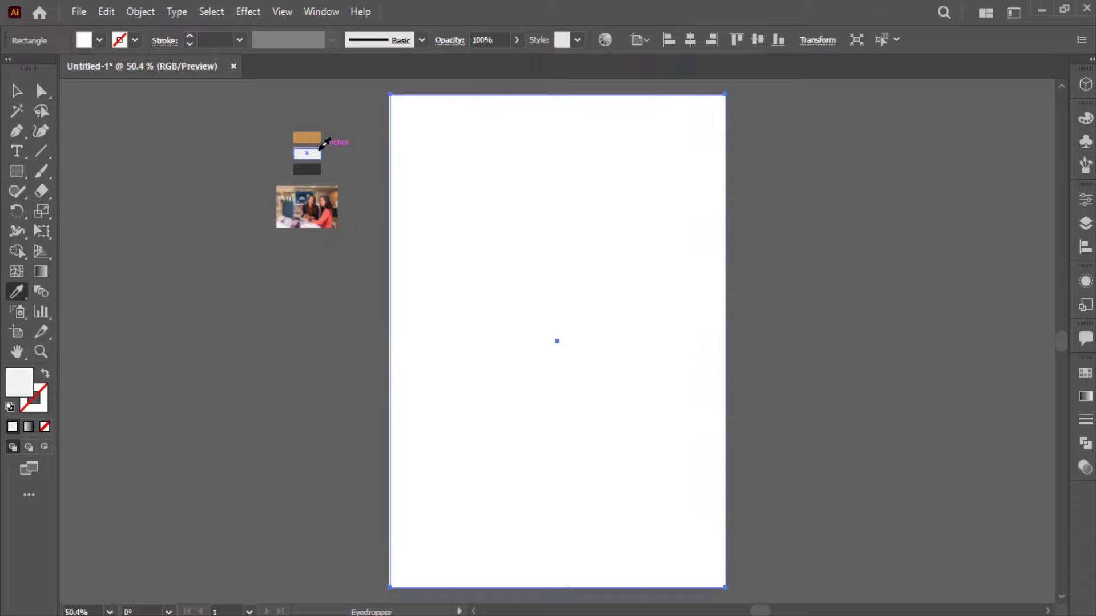
key(ctrl+shift+a)
key(v)
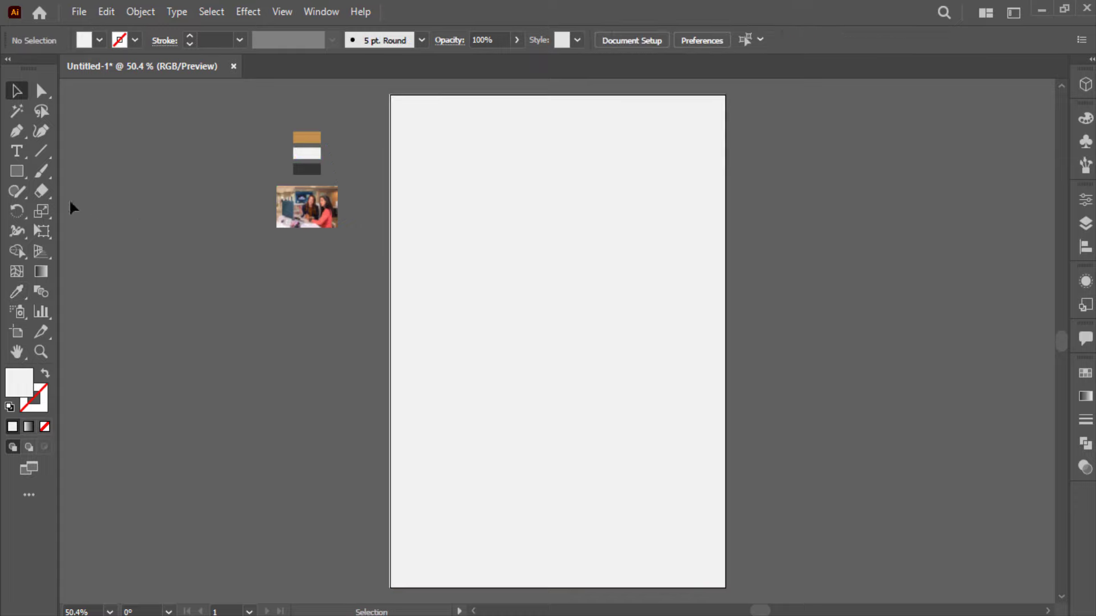
click(22, 178)
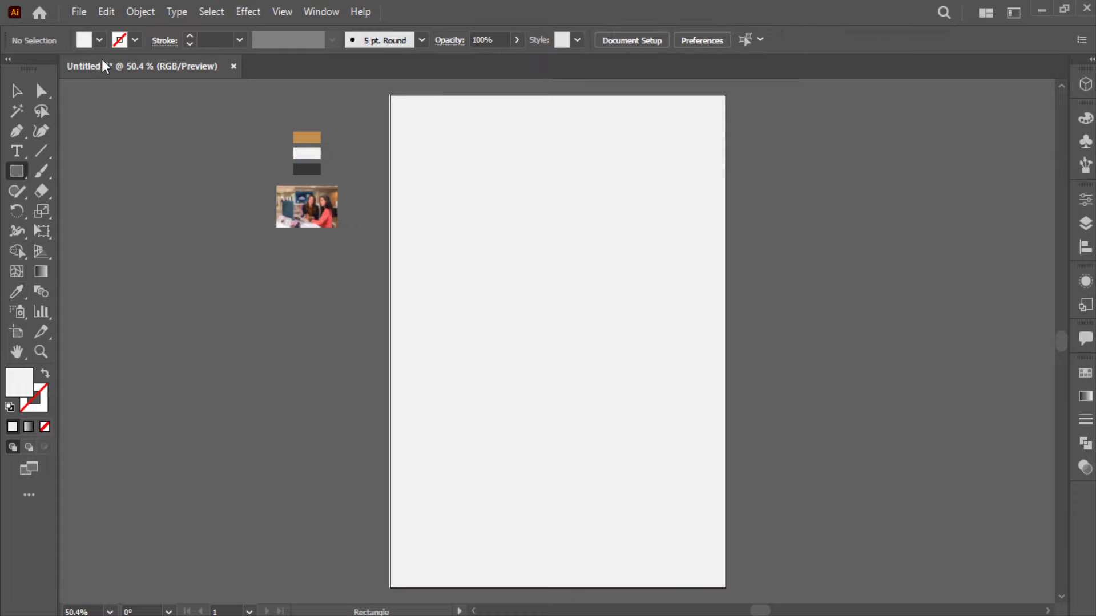
click(99, 40)
- Draw a tan rectangle across the artboard's right edge and skew it into a parallelogram
click(101, 92)
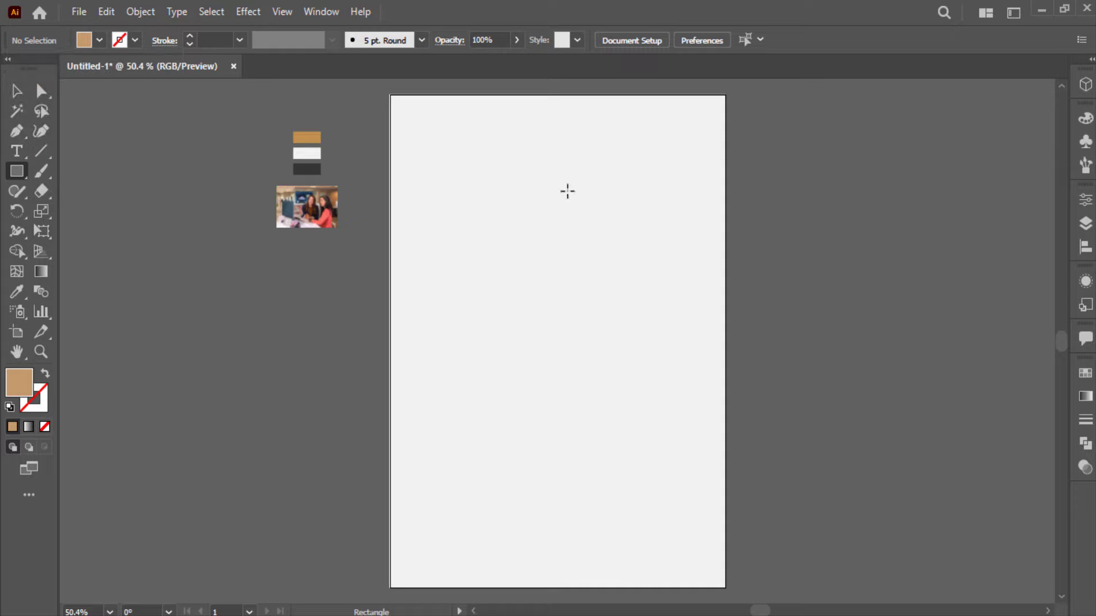
drag(564, 186, 823, 353)
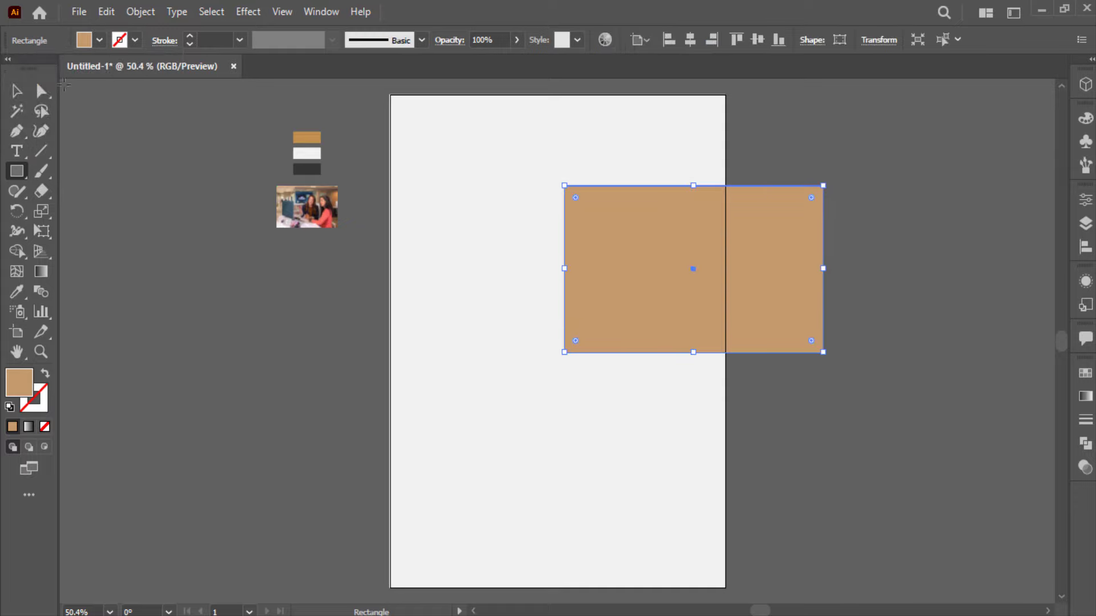
key(e)
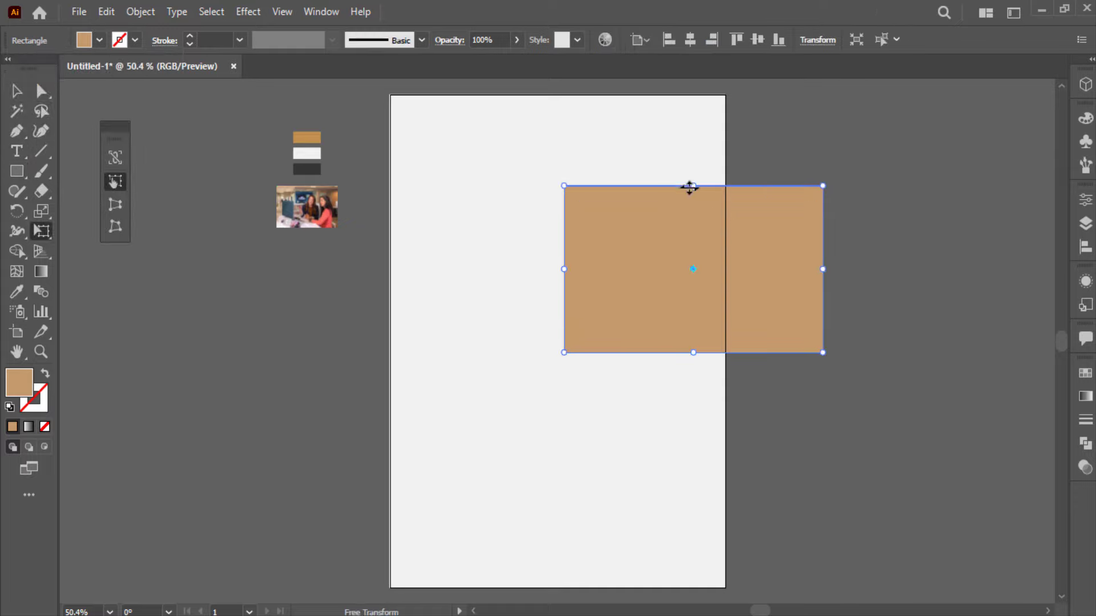
drag(690, 186, 736, 187)
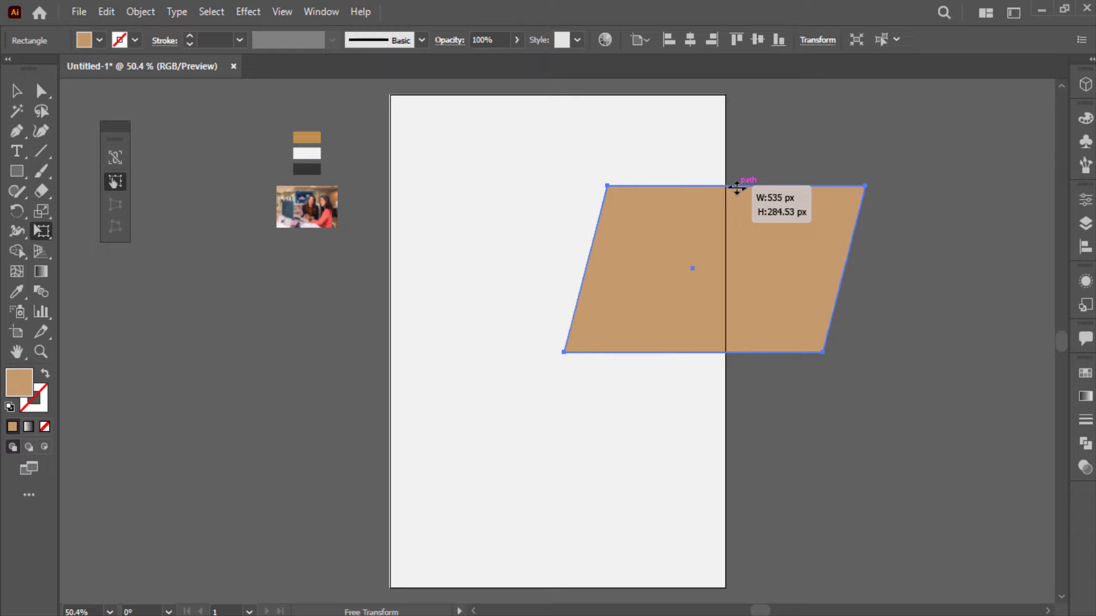
- Round the parallelogram's corners by dragging a Direct Selection corner widget
key(v)
key(a)
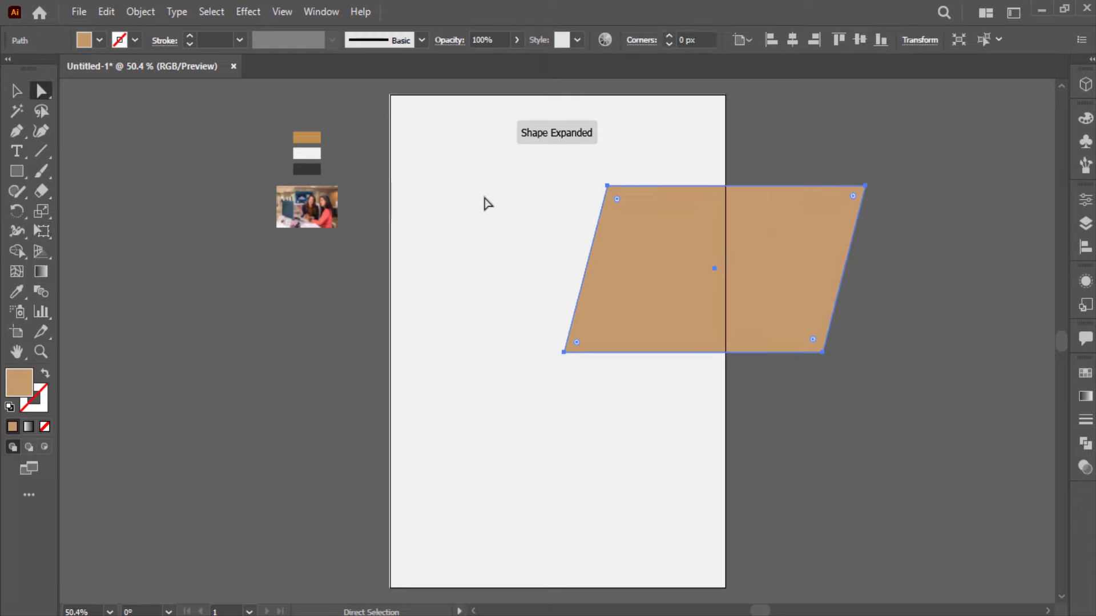
drag(628, 200, 622, 204)
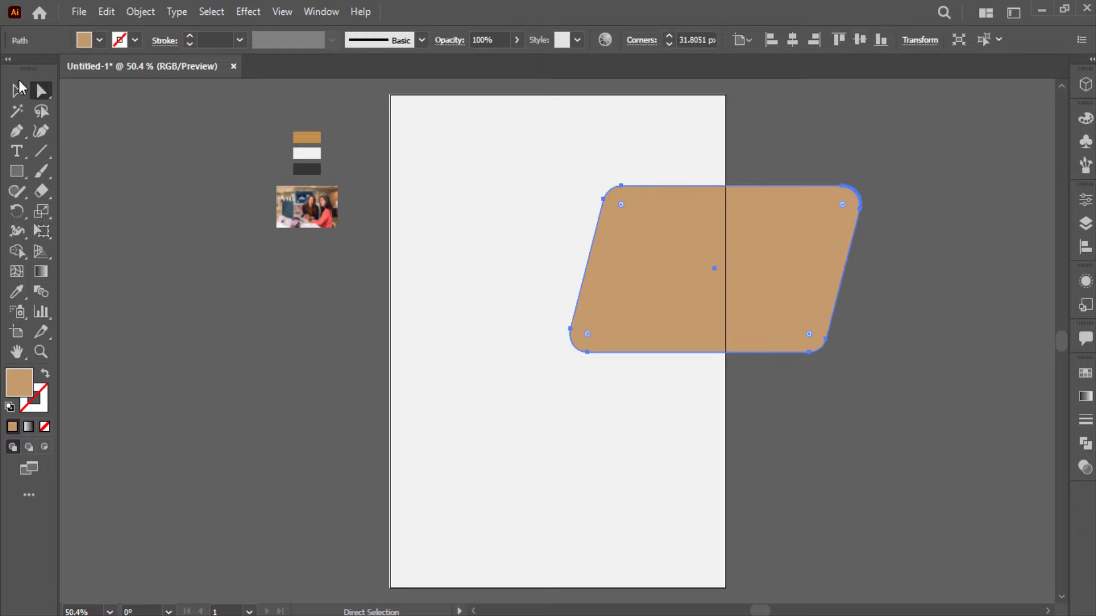
key(v)
click(150, 179)
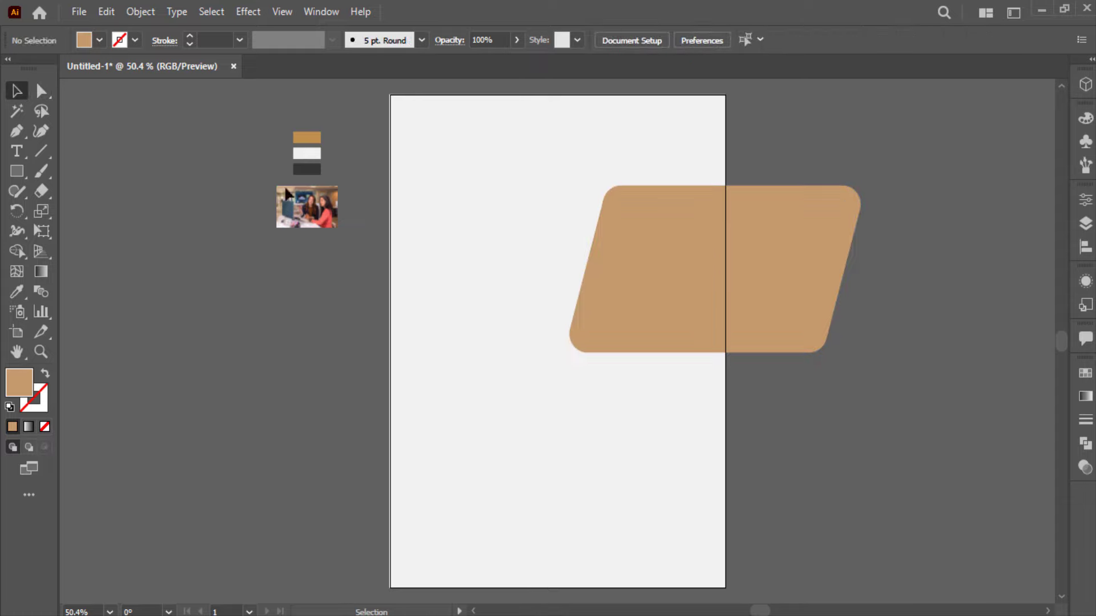
- Move the photo and samples aside, then reposition and enlarge the tan parallelogram
drag(285, 194, 96, 204)
click(747, 341)
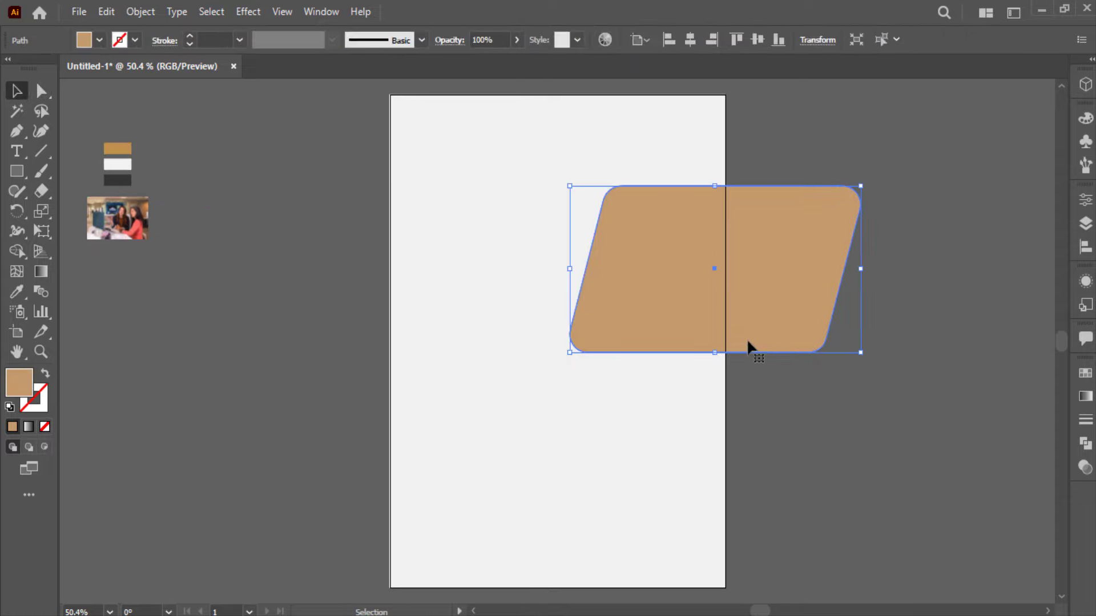
drag(747, 341, 708, 315)
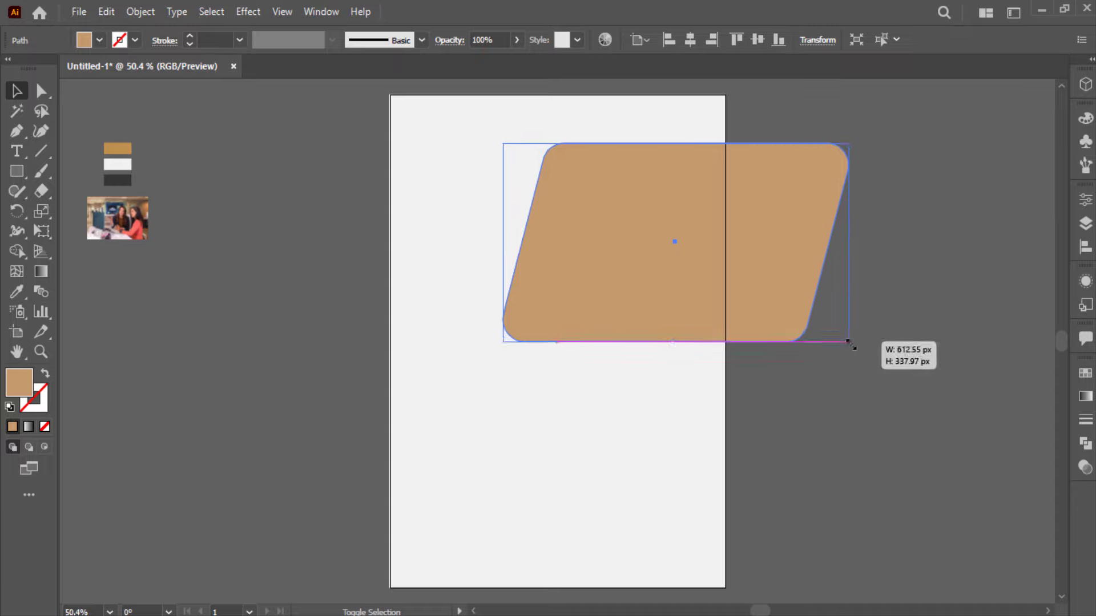
drag(822, 326, 837, 337)
drag(760, 325, 857, 358)
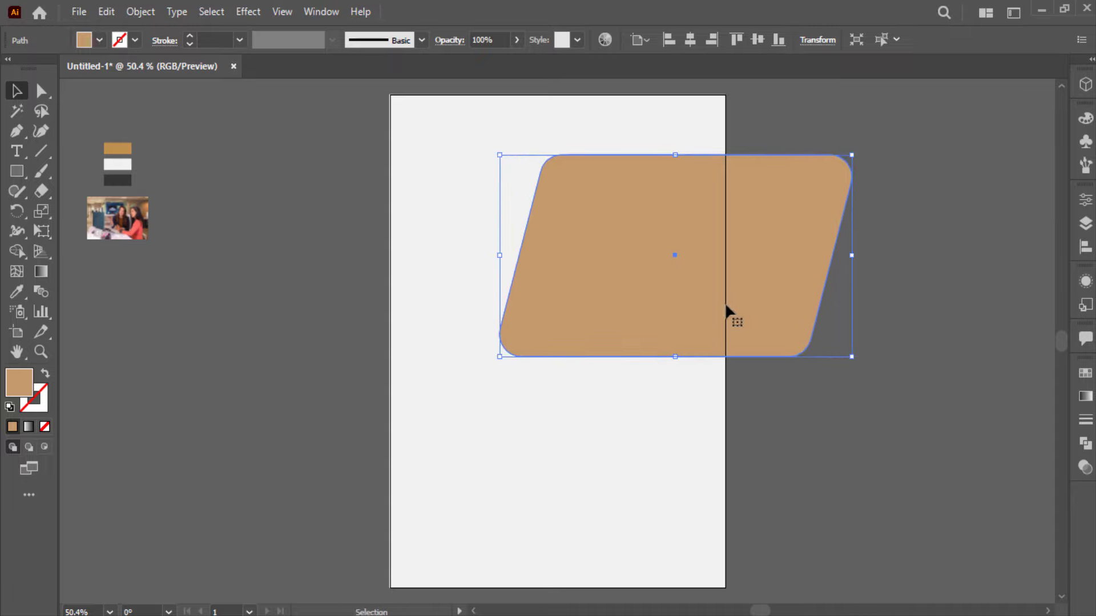
drag(724, 302, 724, 311)
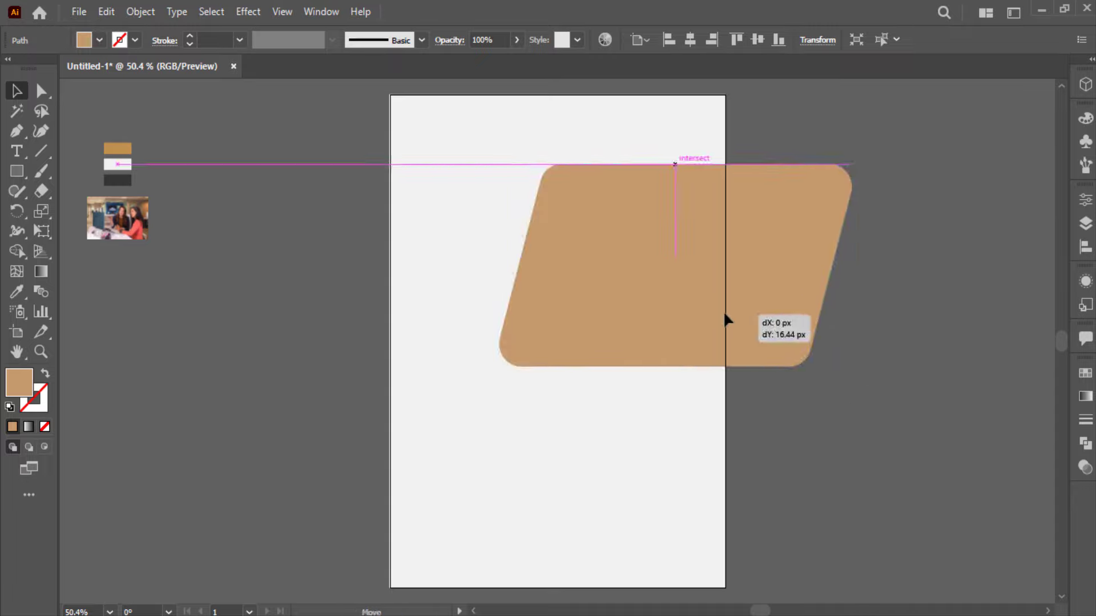
- Shear the parallelogram's top edge further right with Free Transform
click(41, 230)
drag(676, 164, 690, 164)
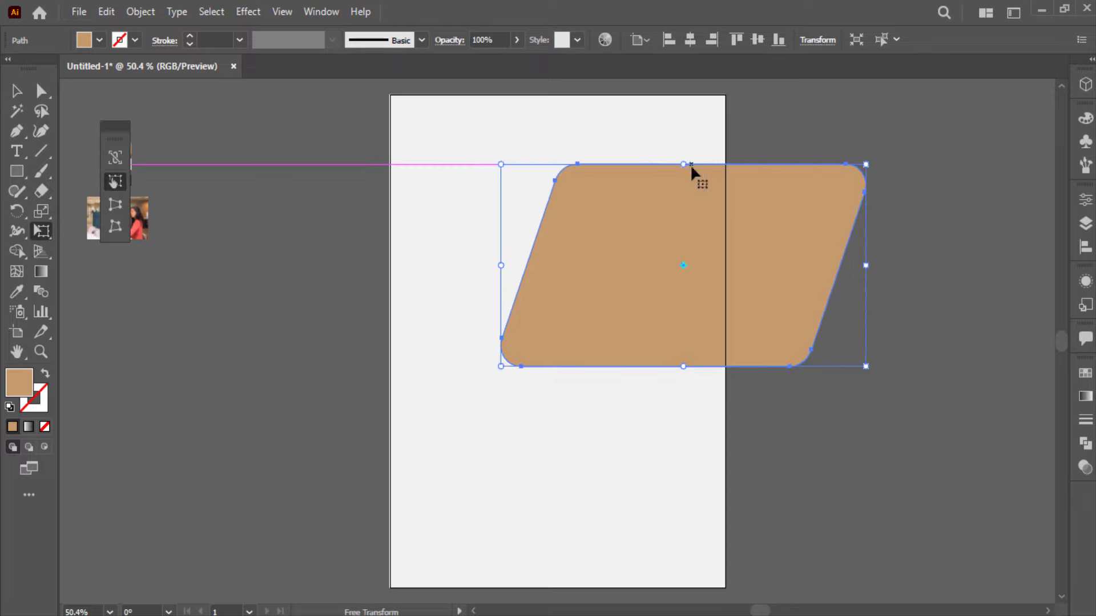
key(v)
click(912, 117)
click(734, 262)
- Alt-drag a smaller copy of the parallelogram to its left
drag(714, 268, 502, 275)
drag(601, 174, 570, 183)
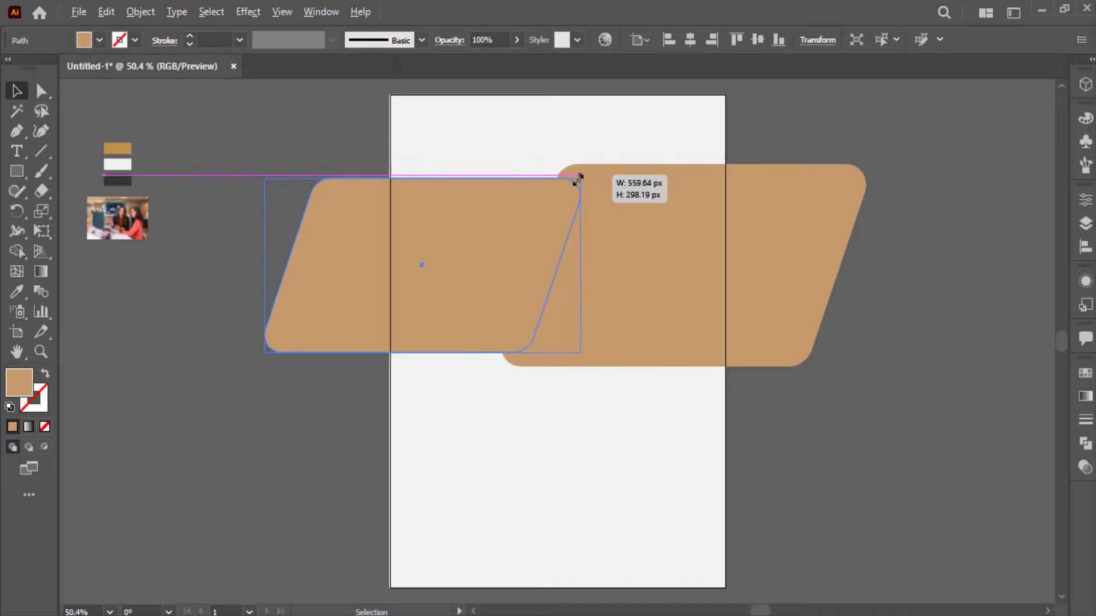
drag(524, 250, 531, 244)
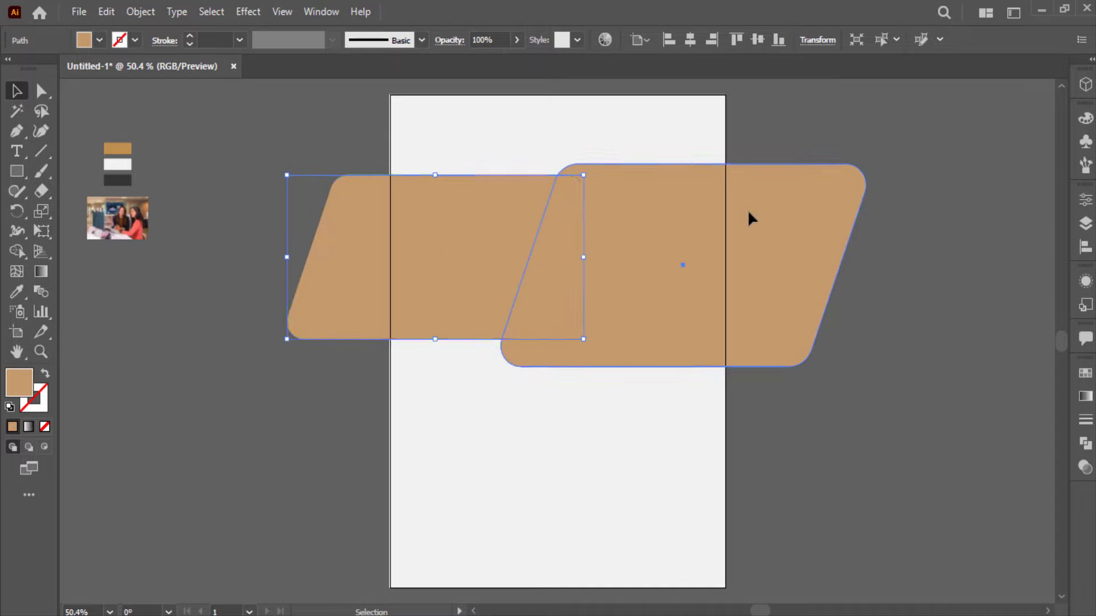
- Fill the right parallelogram greyish brown and place an offset copy of the left one
click(748, 217)
click(100, 39)
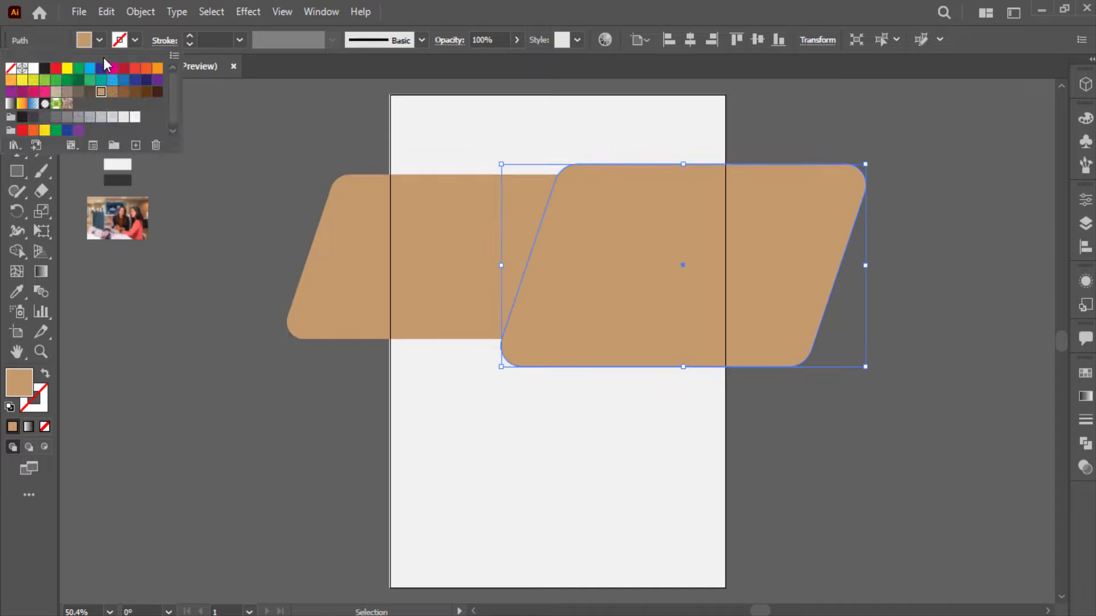
click(68, 101)
click(988, 187)
mouse_move(464, 286)
mouse_down()
mouse_move(474, 299)
mouse_move(496, 285)
mouse_up()
- Swap the copy's fill and stroke, making it a white 4 pt outline
key(shift+x)
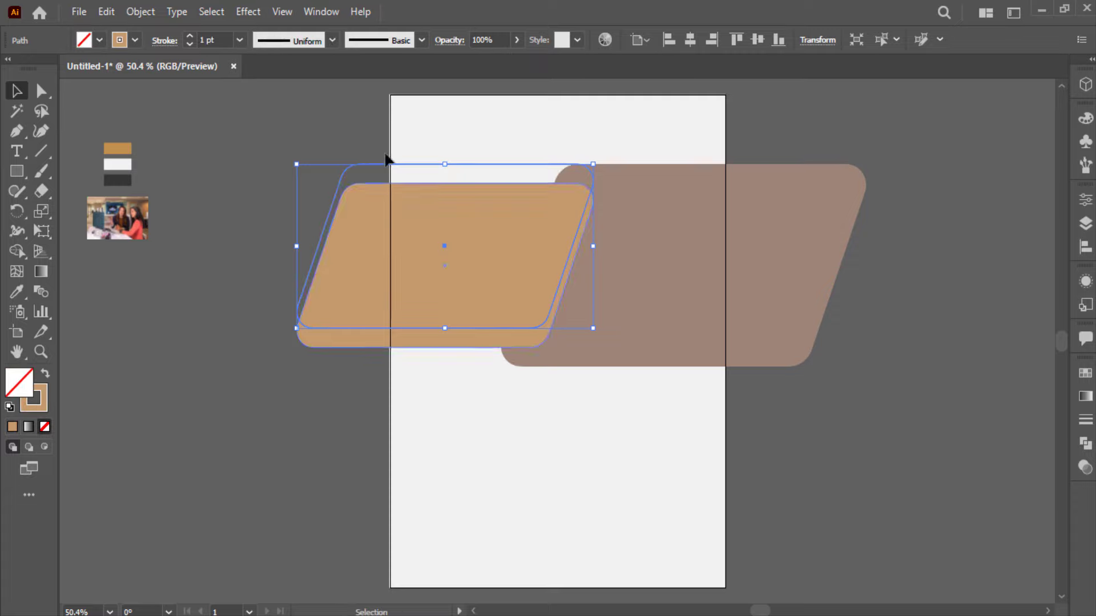
click(134, 40)
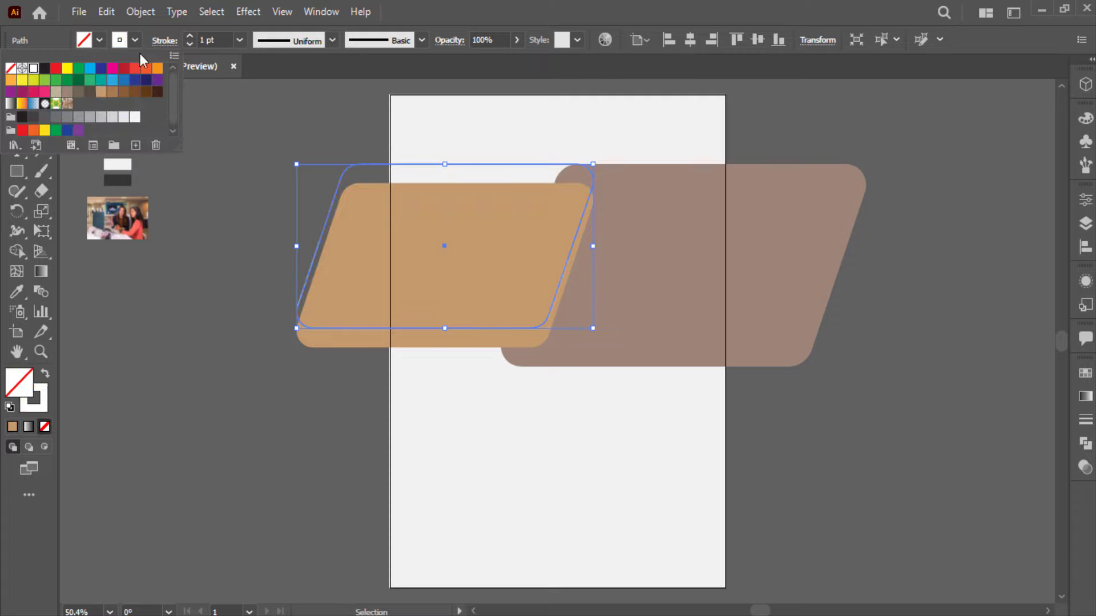
click(33, 68)
click(190, 35)
click(342, 114)
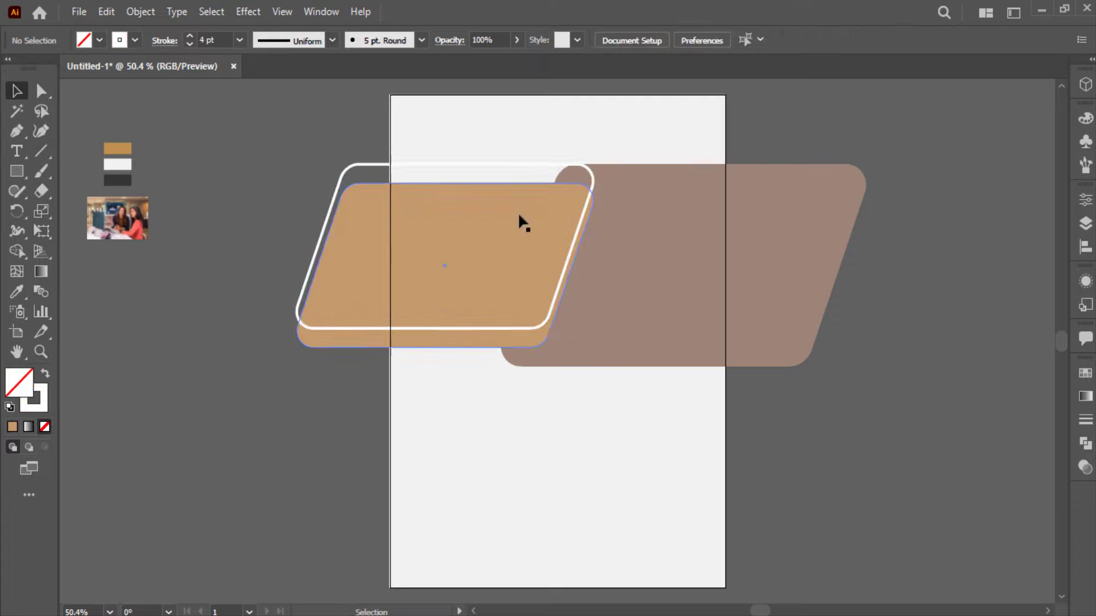
- Shift the white outline and move the brown and tan parallelograms left
drag(517, 166, 534, 171)
click(545, 409)
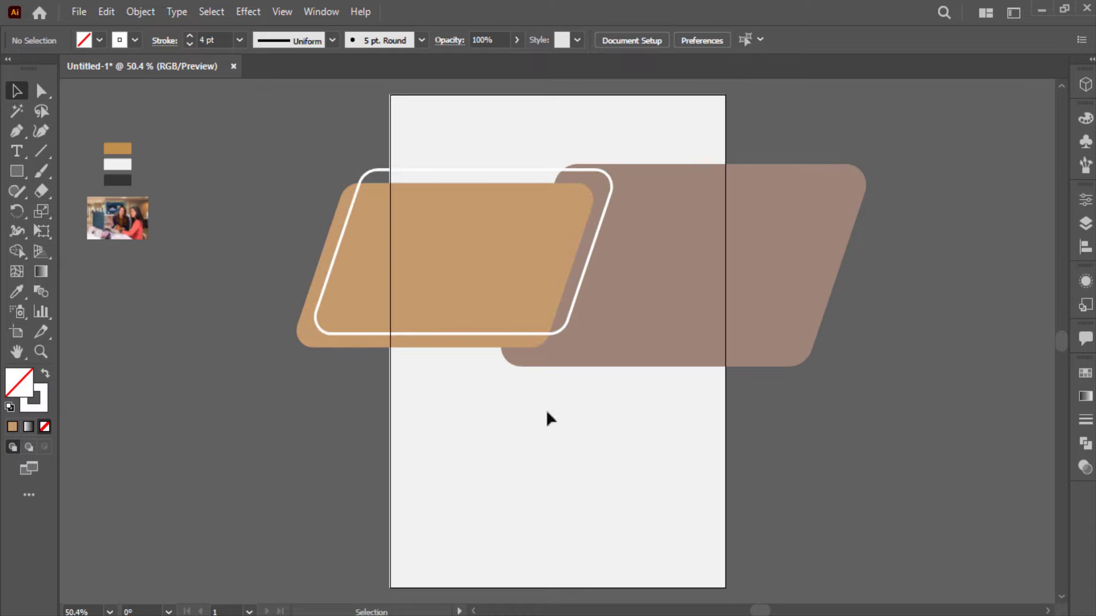
drag(816, 325, 772, 323)
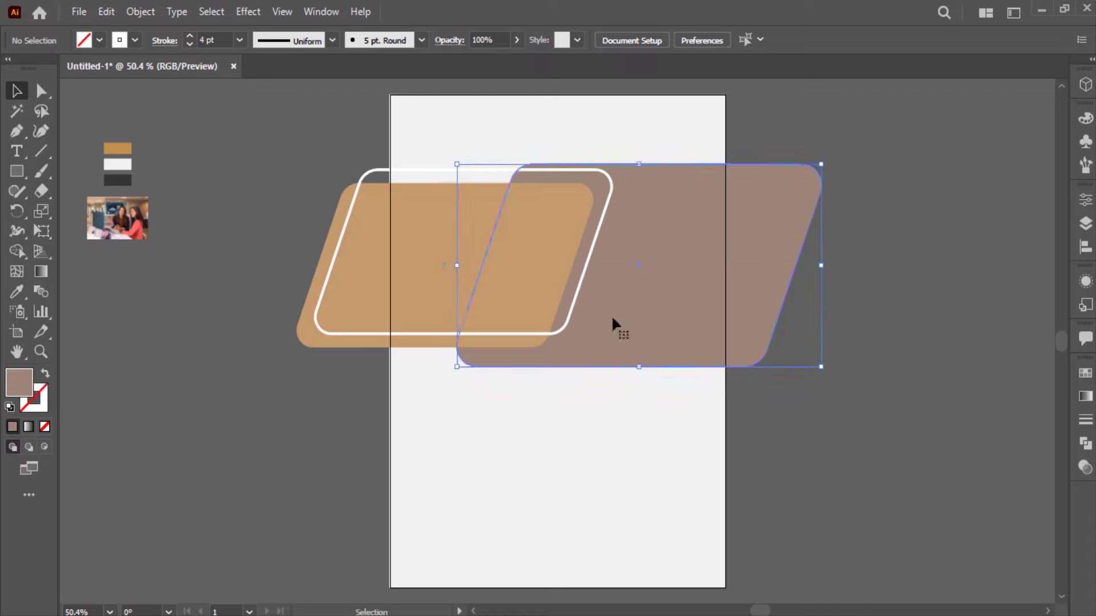
drag(409, 285, 395, 286)
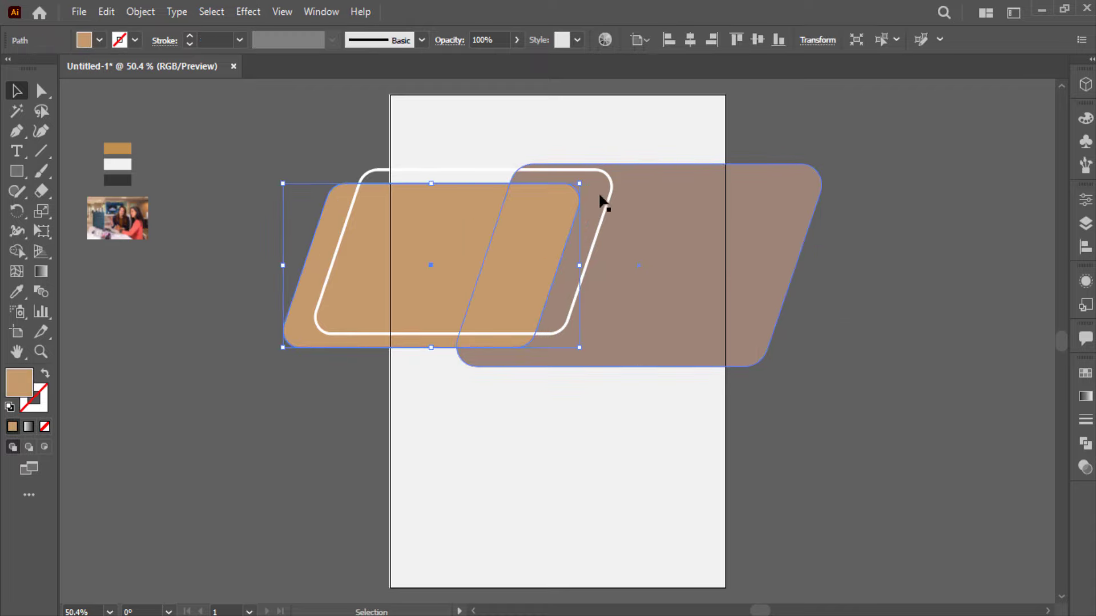
drag(607, 194, 600, 199)
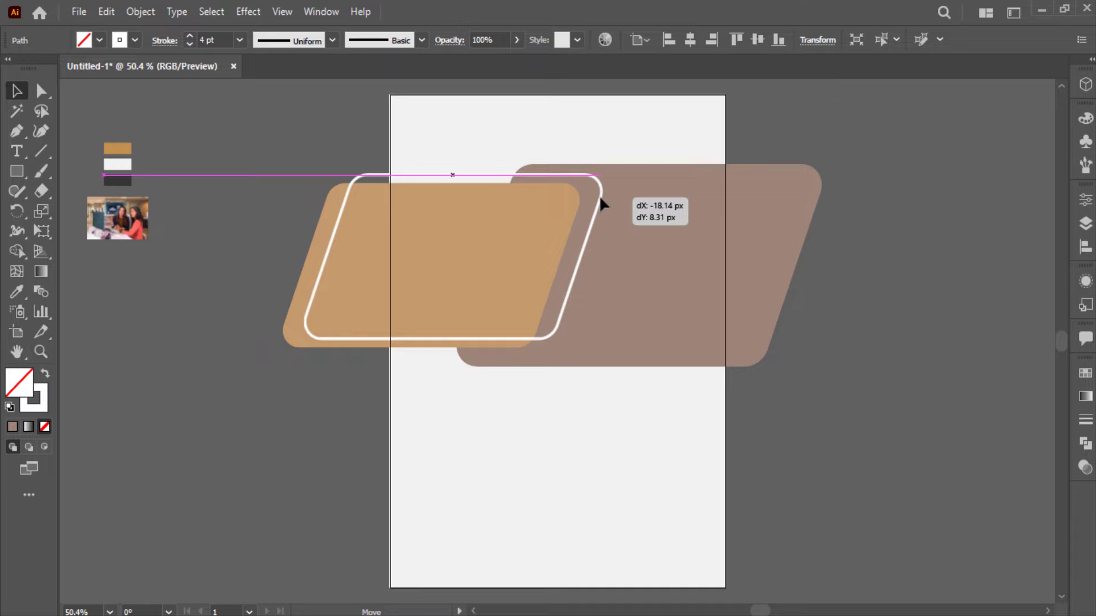
click(563, 127)
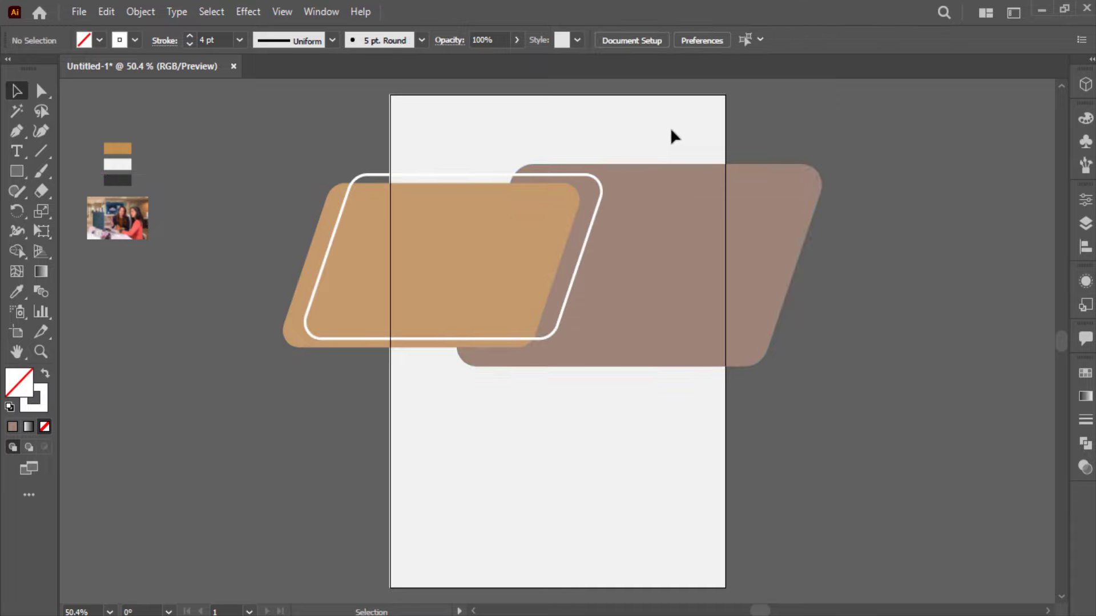
- Reposition the tan shape with its outline and the brown parallelogram
click(501, 335)
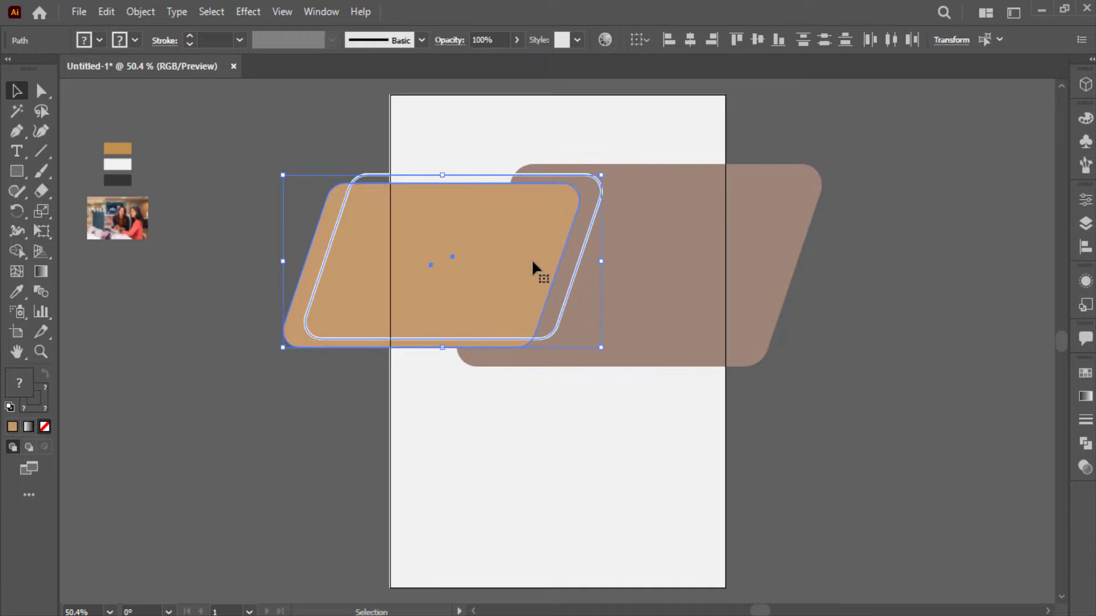
mouse_move(533, 268)
mouse_down()
mouse_move(537, 280)
mouse_move(519, 270)
mouse_up()
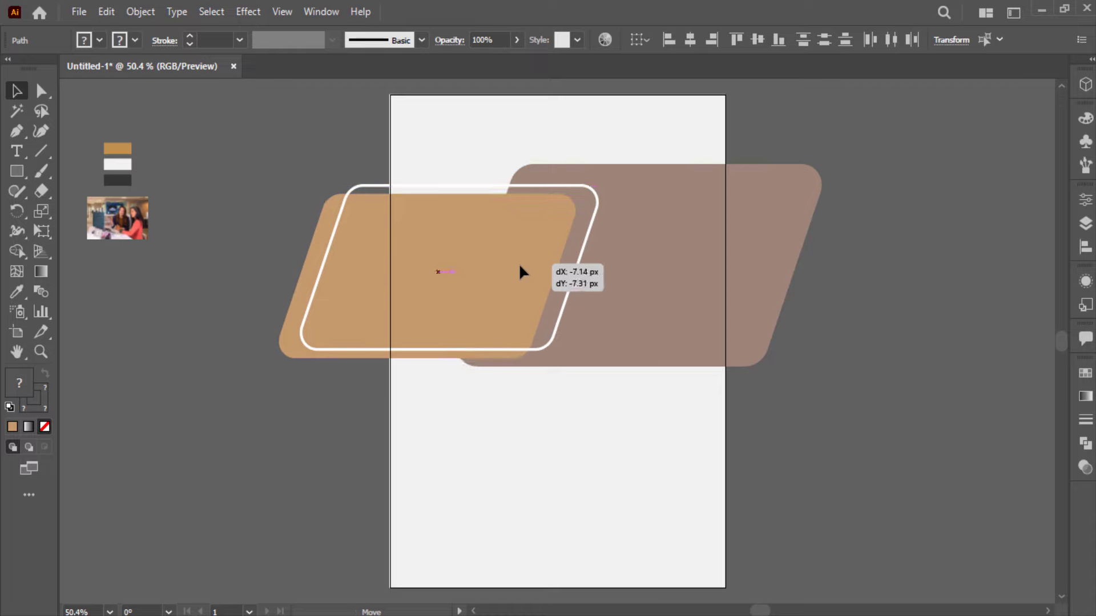
click(665, 258)
drag(683, 255, 694, 250)
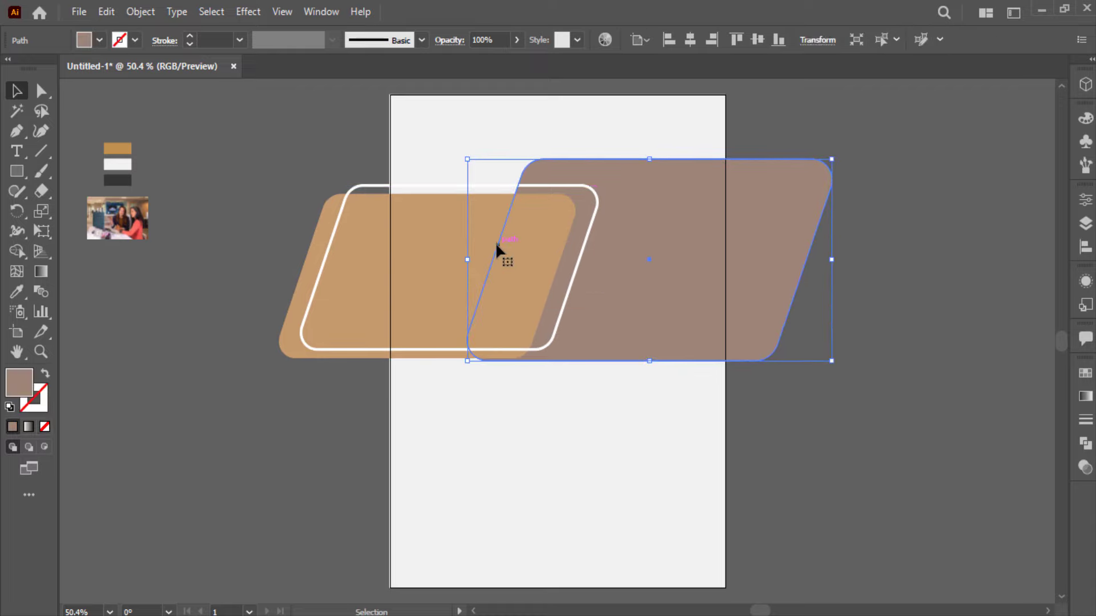
click(436, 237)
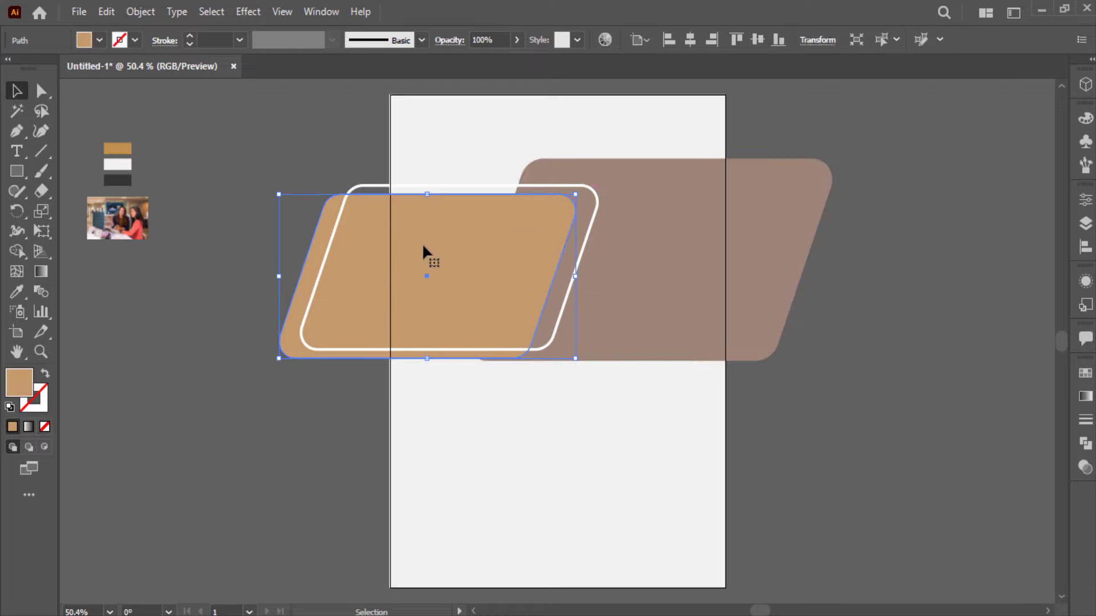
shift+click(564, 292)
drag(520, 302, 520, 296)
click(863, 433)
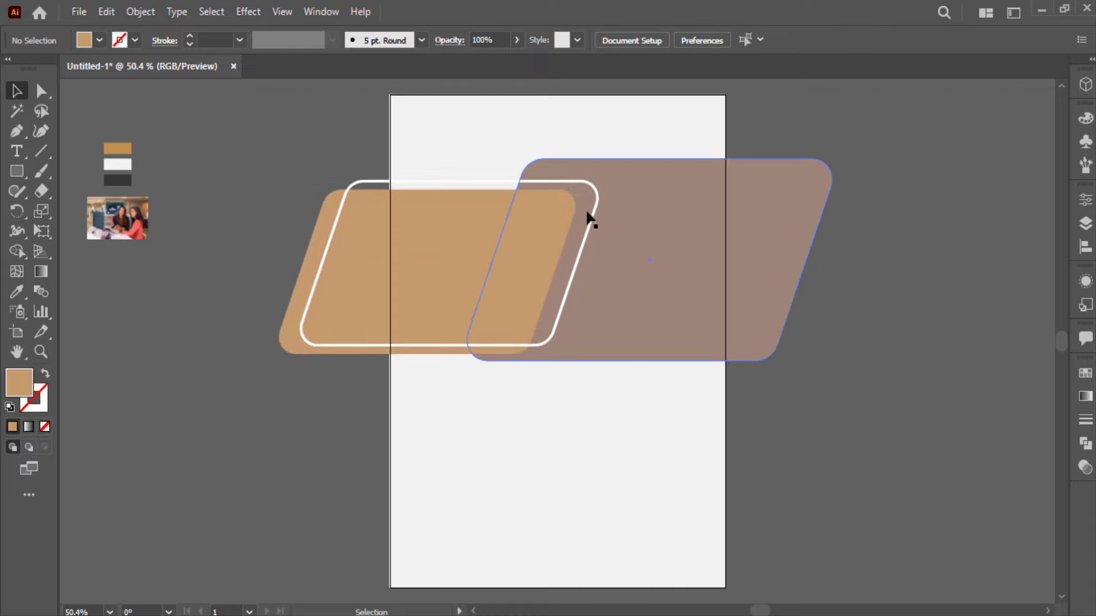
- Alt-drag a brown copy, eyedrop the white outline style onto it, and drag the photo over the brown shape
click(622, 203)
drag(652, 218, 627, 209)
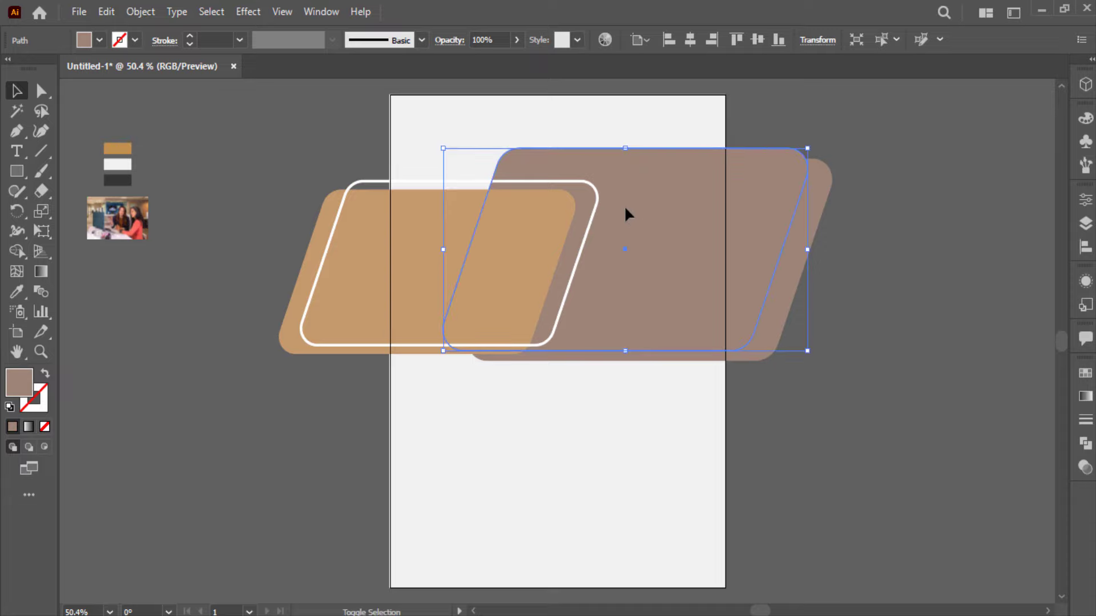
key(i)
click(592, 215)
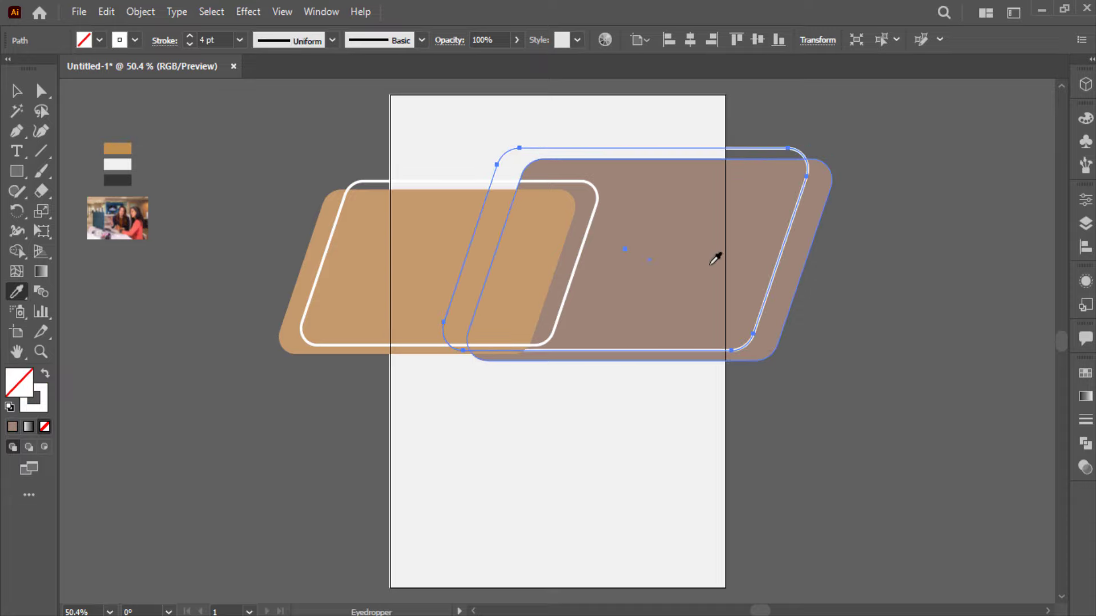
key(v)
click(898, 286)
drag(143, 229, 609, 279)
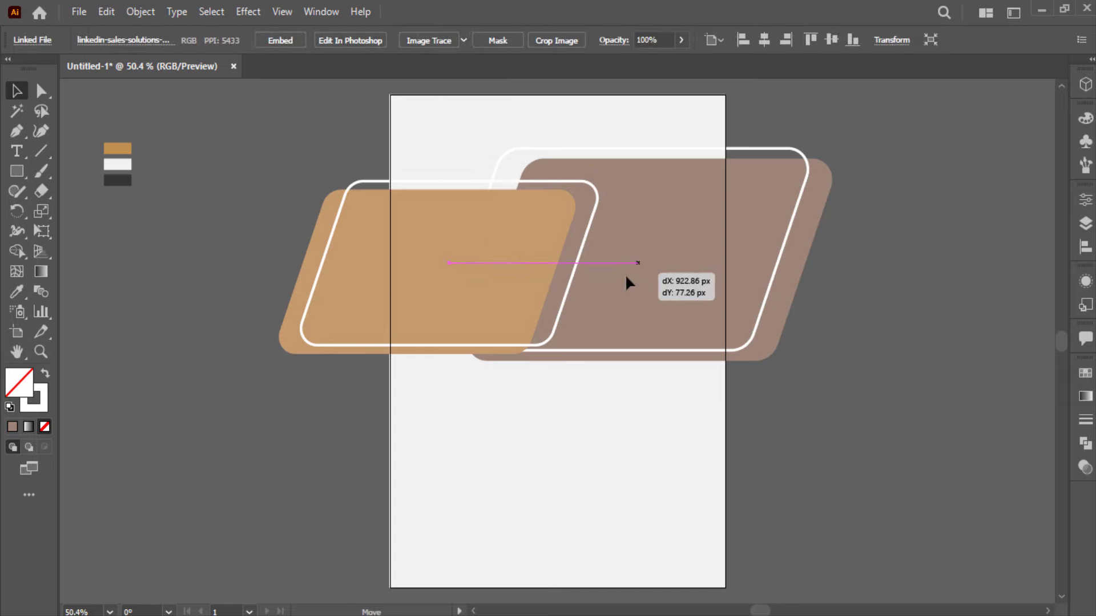
drag(626, 277, 770, 349)
- Make a clipping mask of the photo with the brown parallelogram
shift+click(811, 231)
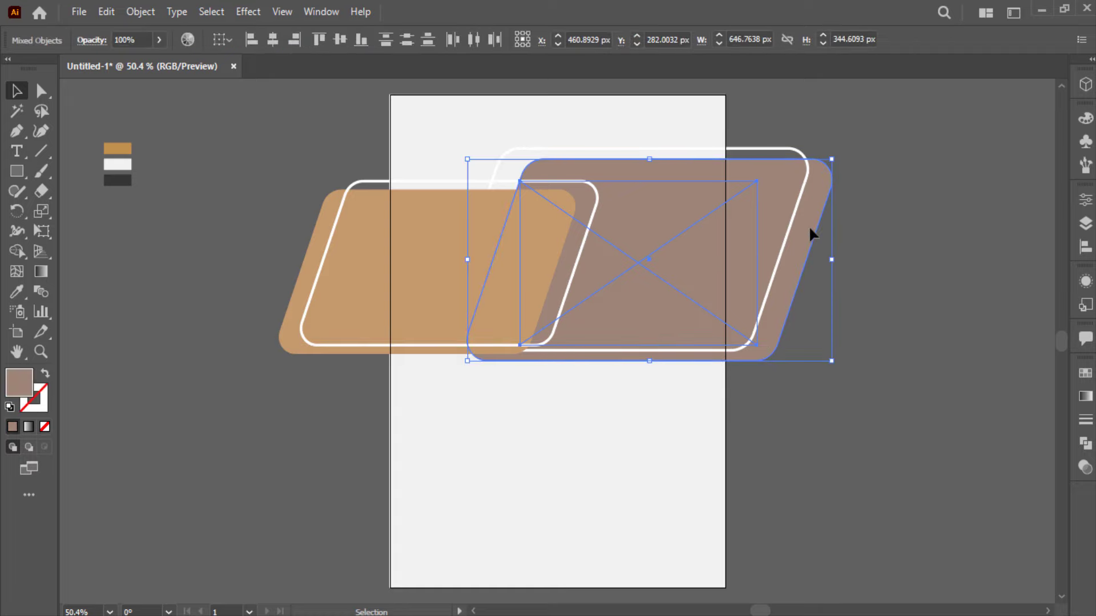
right_click(725, 250)
click(771, 416)
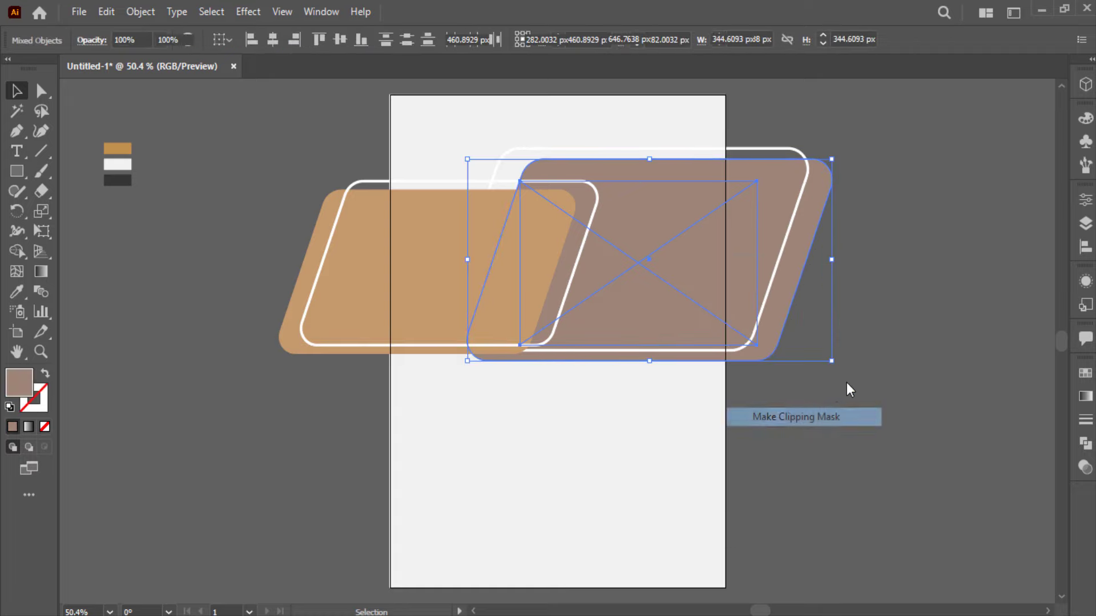
- Alt-drag a tan parallelogram copy beyond the artboard's left edge
click(395, 304)
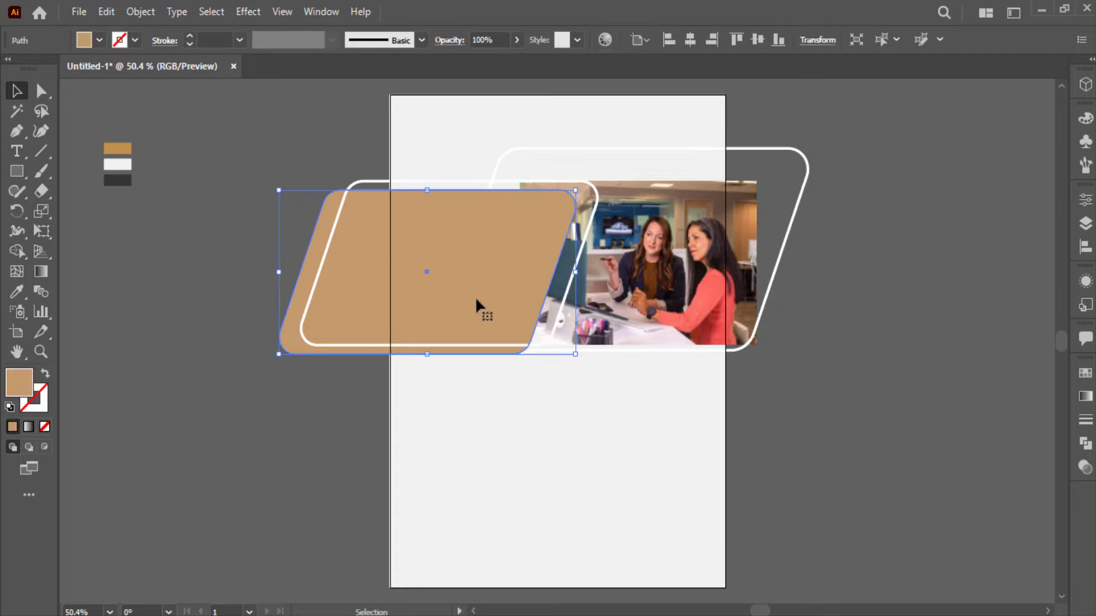
mouse_move(476, 307)
mouse_down()
mouse_move(191, 266)
mouse_move(106, 424)
mouse_move(82, 386)
mouse_up()
click(682, 279)
- Inside the clip group, enlarge the photo and shift it left to fill the shape
double_click(682, 278)
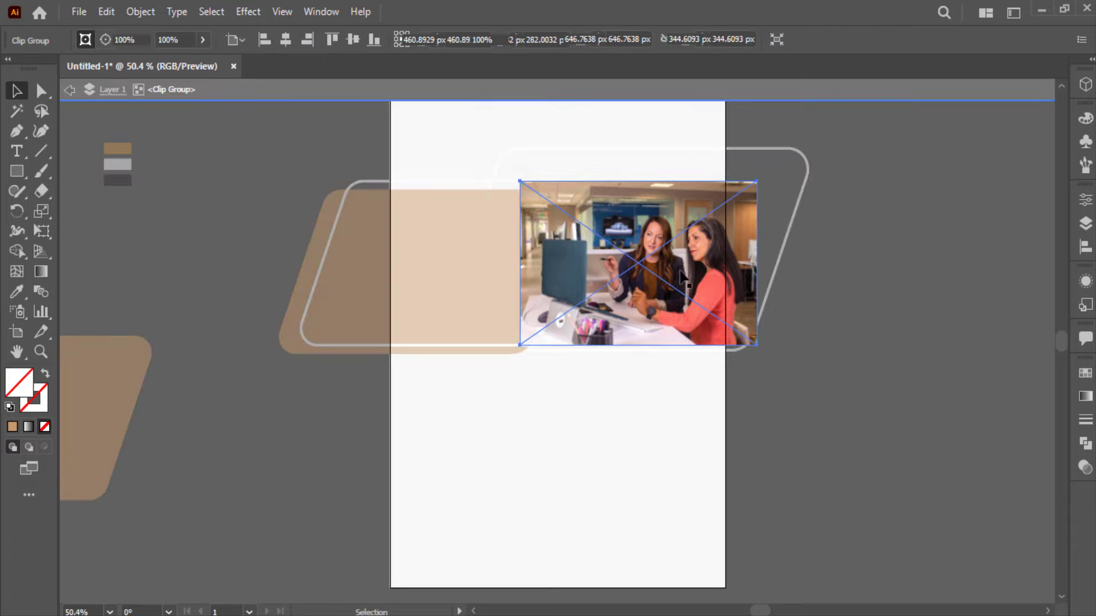
click(682, 279)
drag(757, 181, 817, 153)
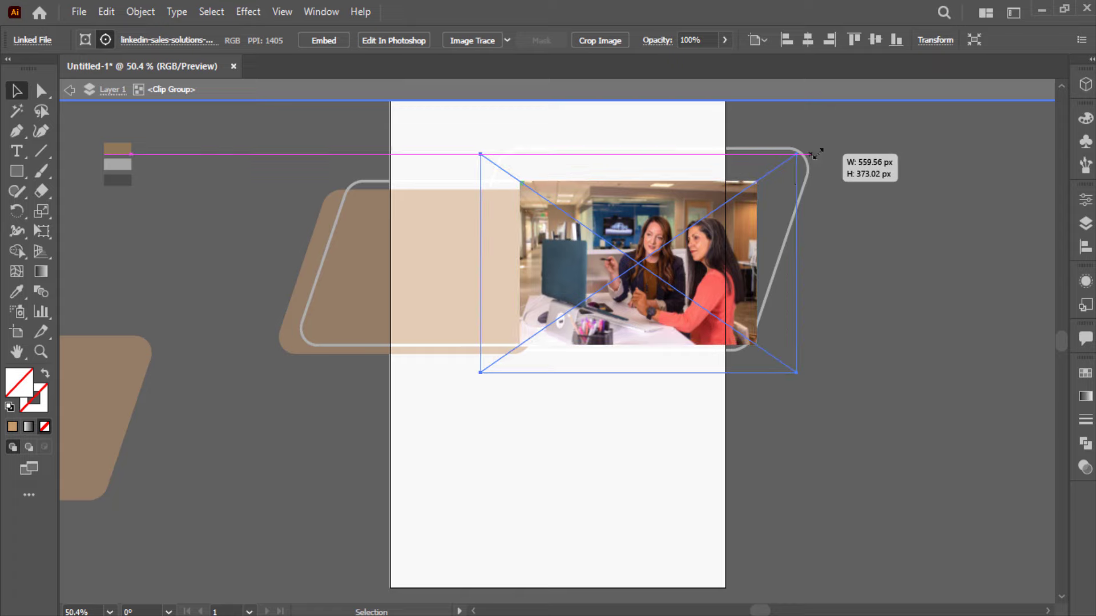
drag(716, 263, 671, 263)
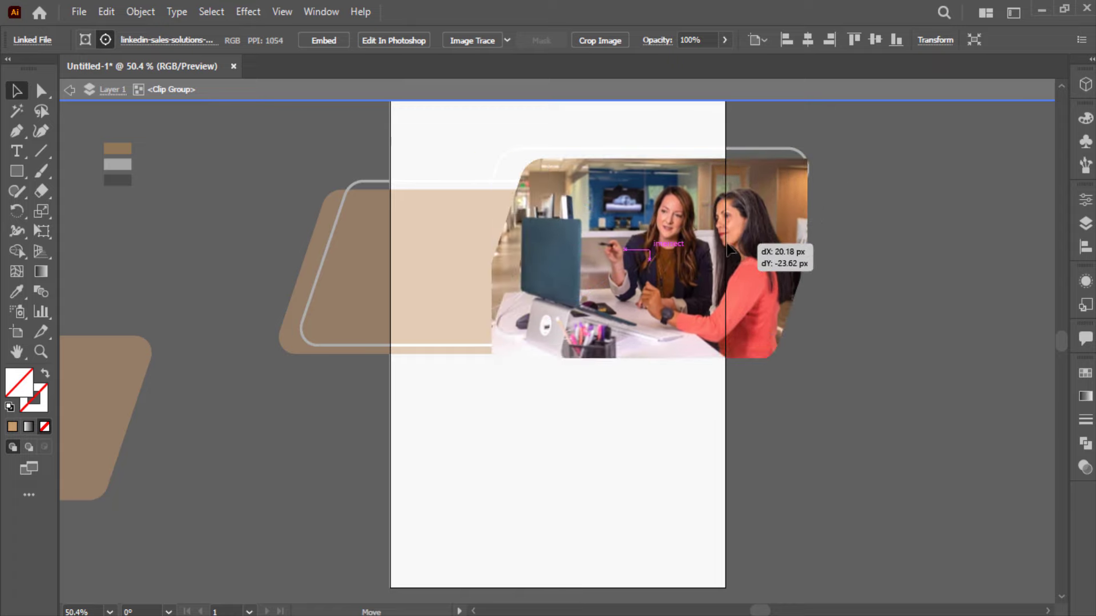
drag(671, 263, 900, 206)
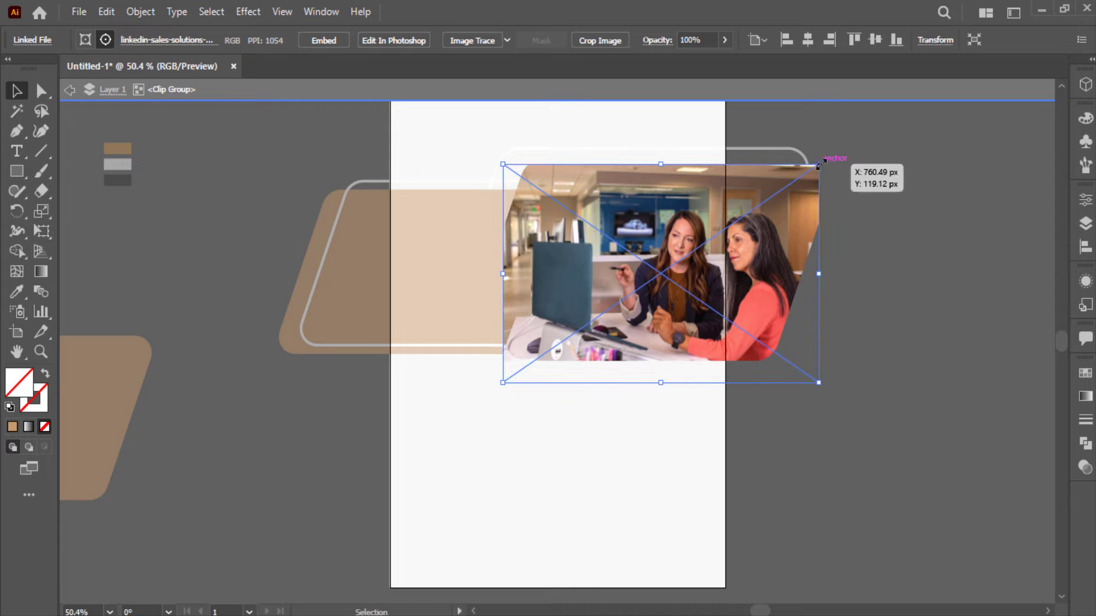
drag(818, 164, 845, 146)
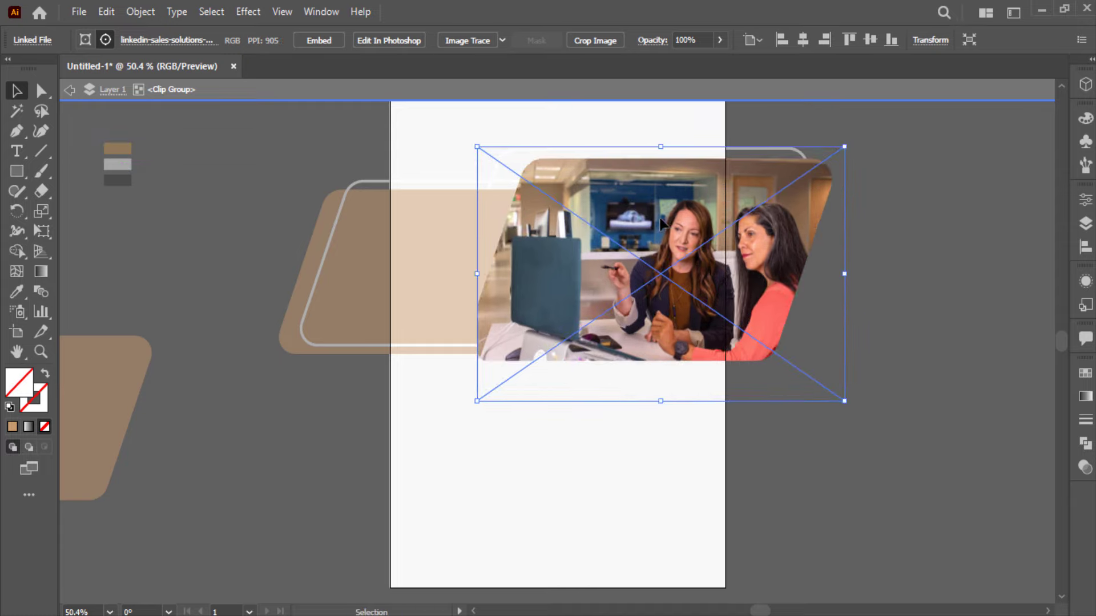
drag(661, 224, 598, 222)
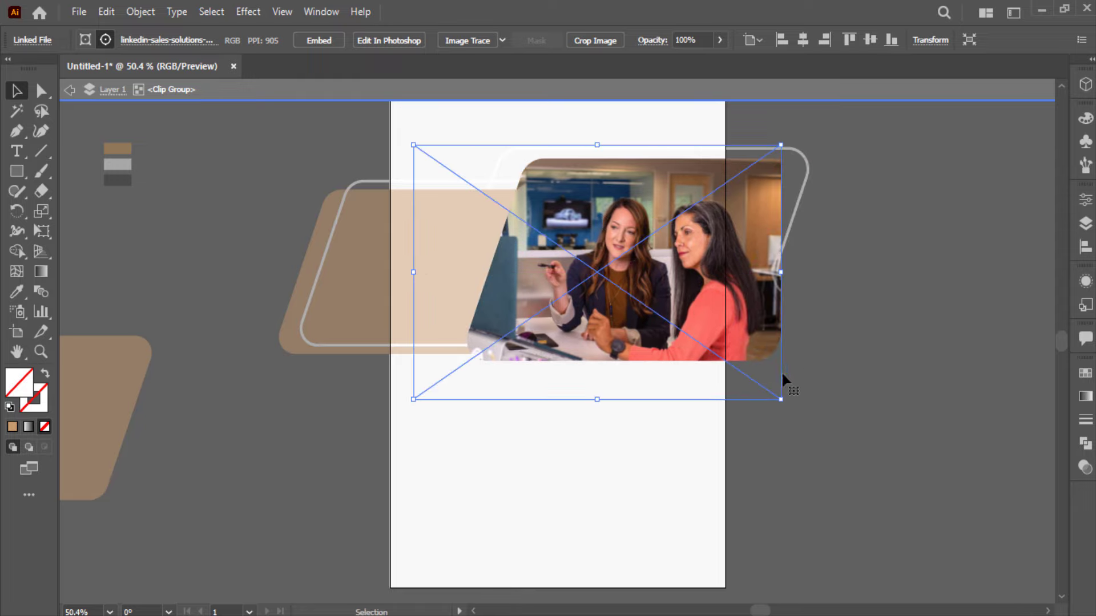
drag(735, 346, 722, 354)
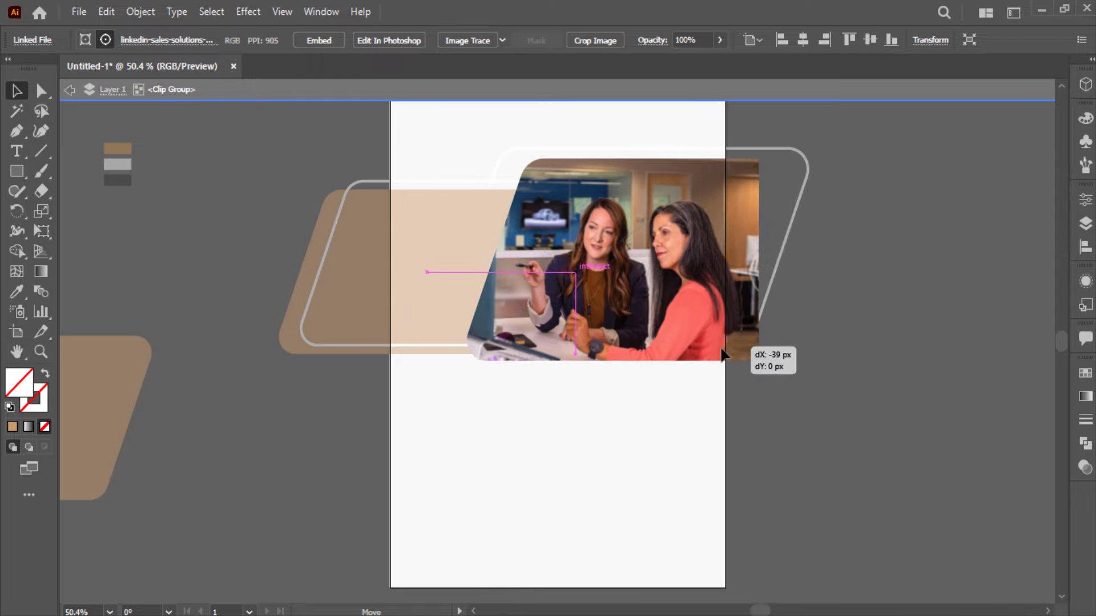
double_click(873, 332)
click(882, 327)
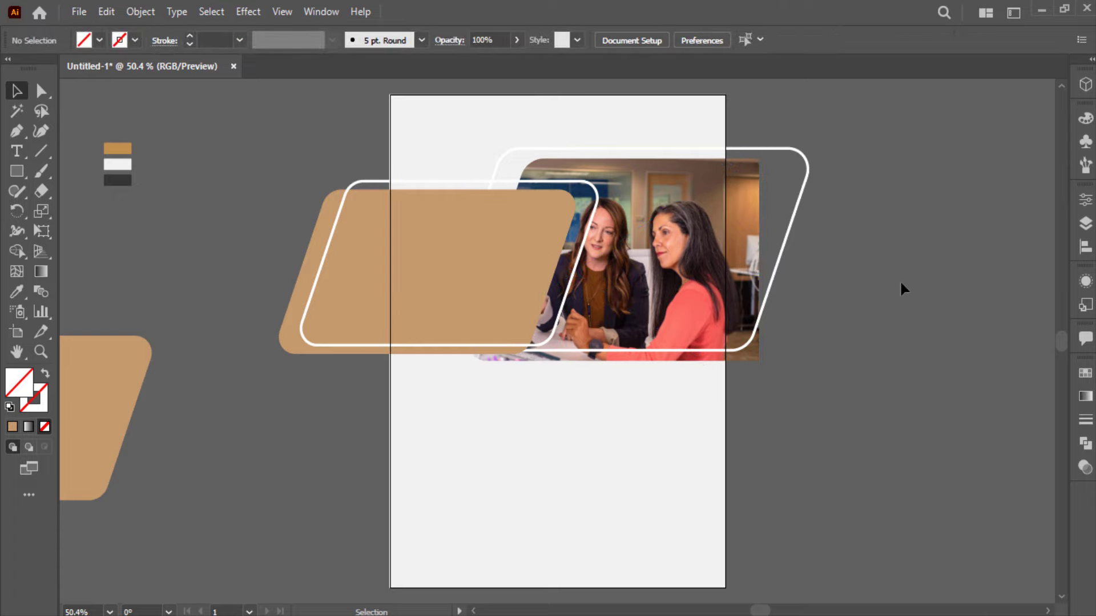
- Nudge the clipped photo slightly right within its shape
double_click(728, 301)
drag(682, 285, 688, 292)
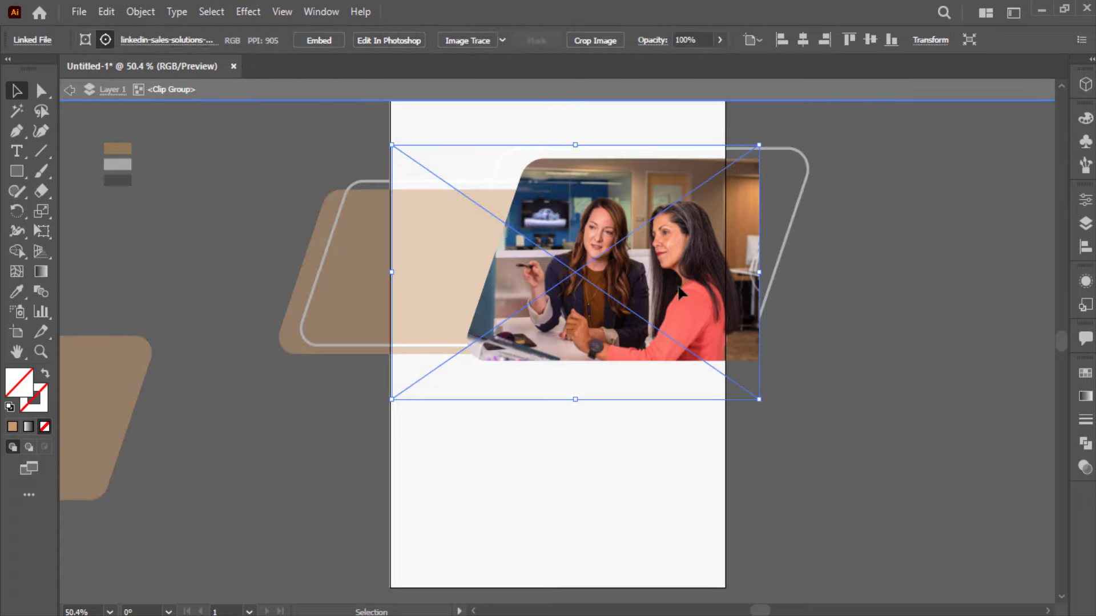
double_click(916, 300)
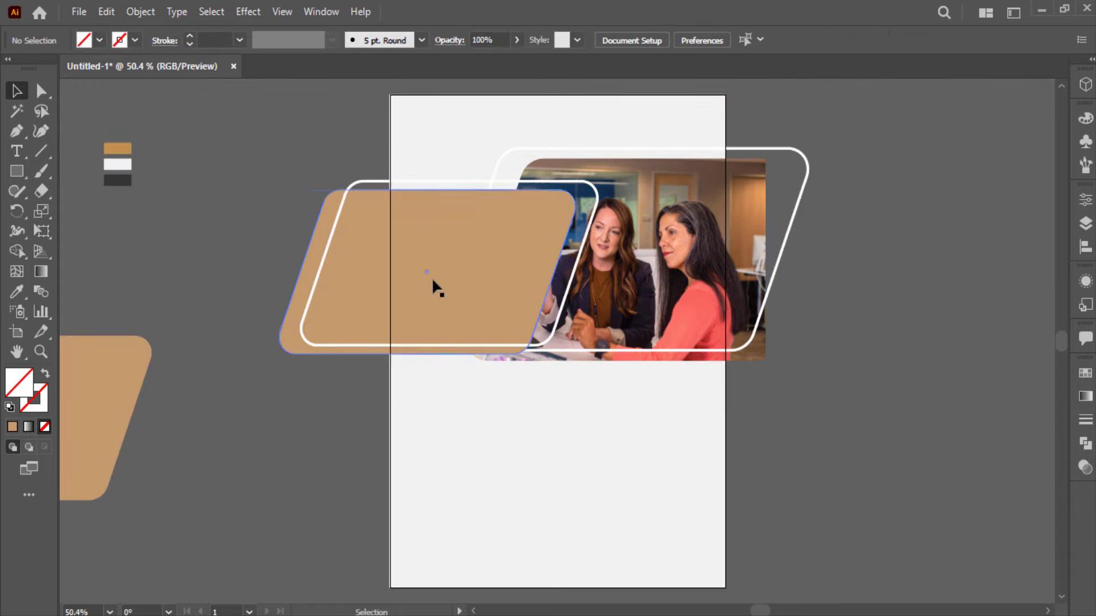
- Eyedrop the darker golden swatch onto the tan parallelogram
click(431, 278)
key(i)
click(123, 148)
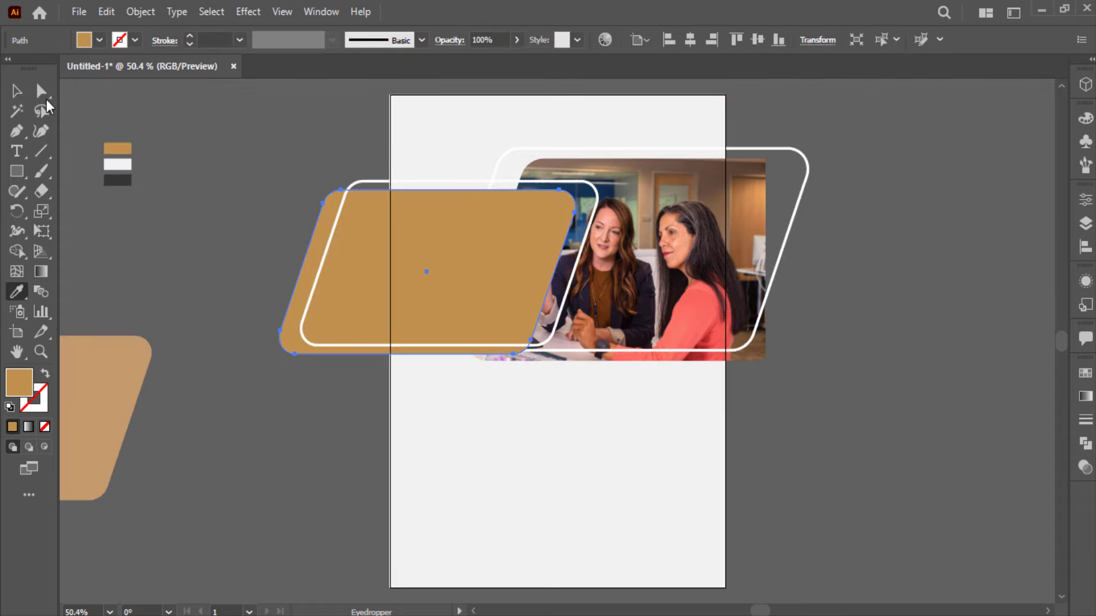
click(19, 90)
click(135, 103)
- Set the golden parallelogram's blend mode to Multiply in the Transparency panel
click(426, 313)
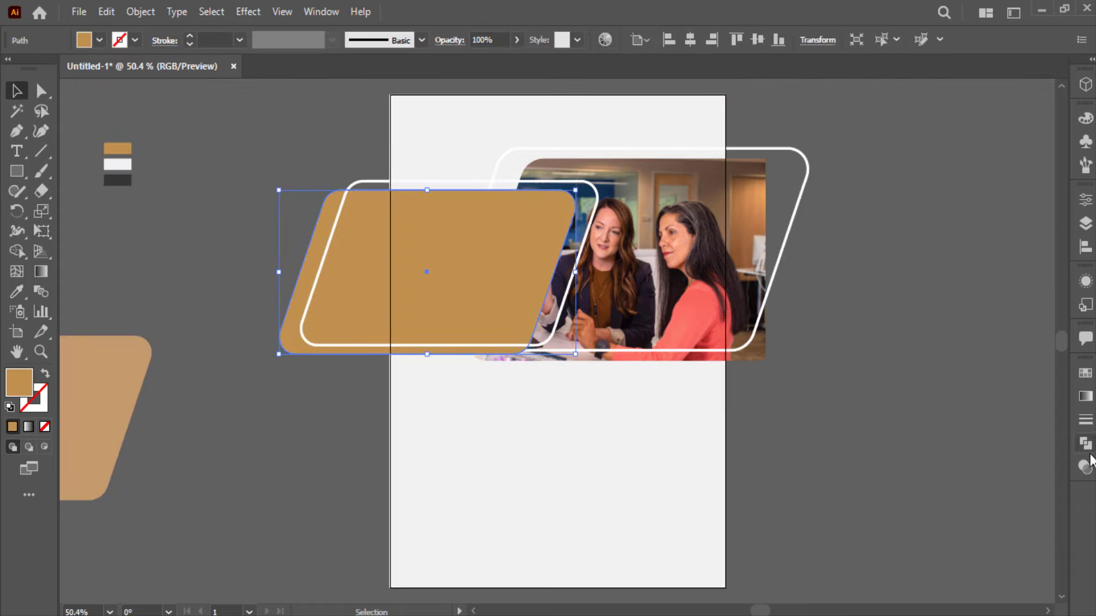
click(1086, 465)
click(925, 393)
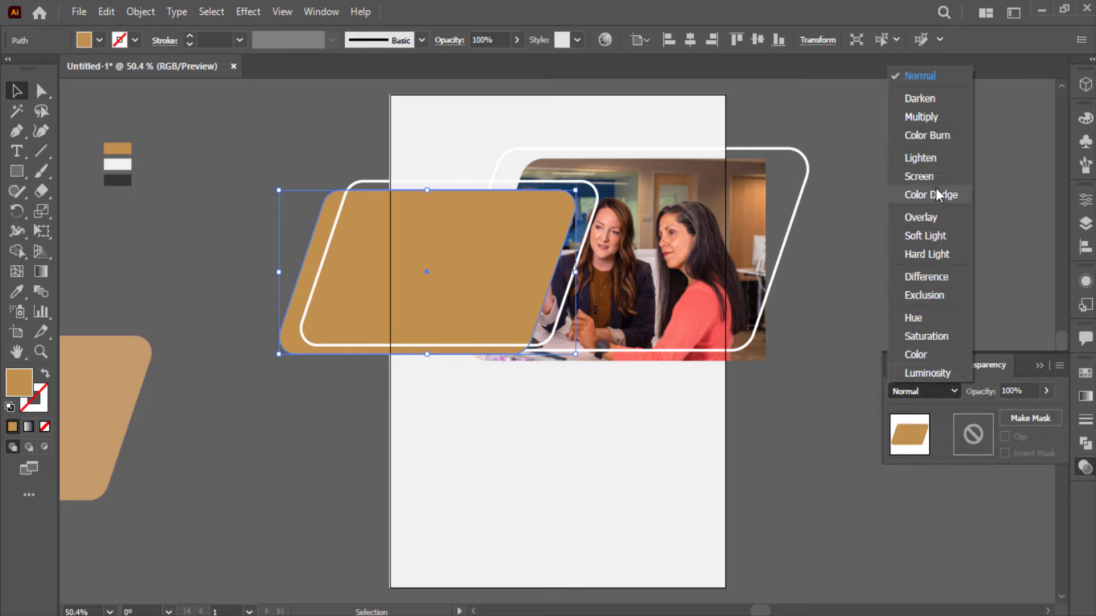
click(929, 117)
click(1040, 367)
click(710, 390)
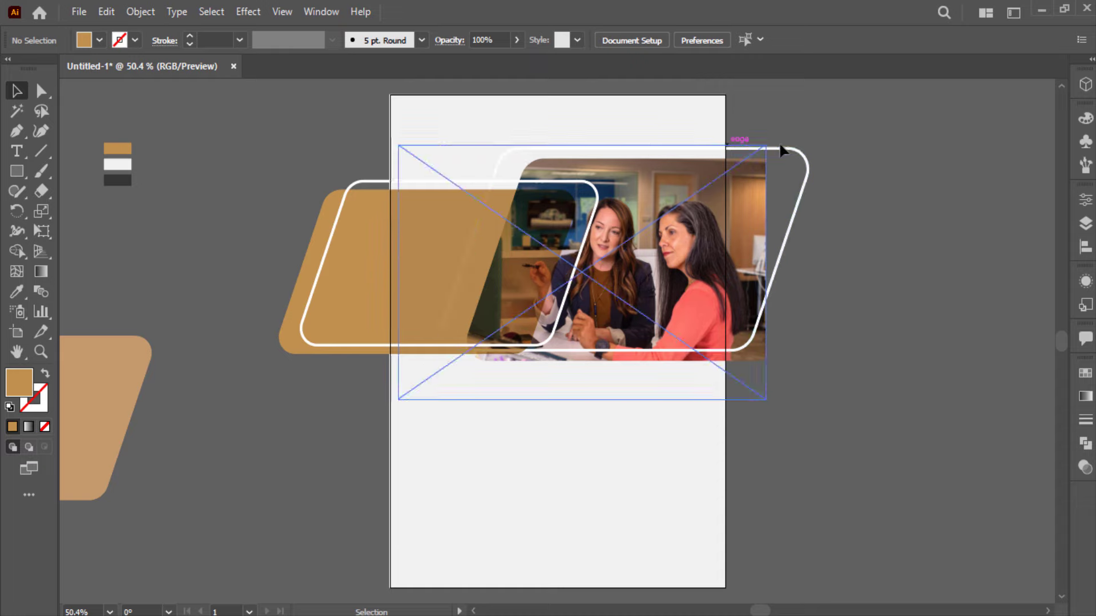
- Bring the right white outline to front and send the left one backward with Ctrl+[
right_click(801, 150)
mouse_move(847, 456)
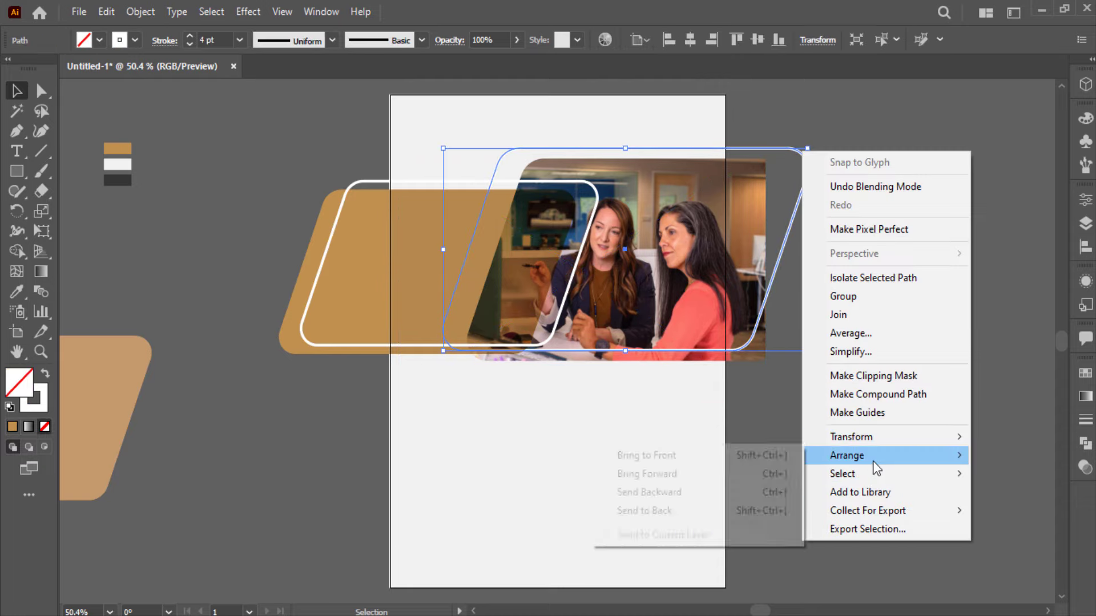
click(645, 455)
click(900, 485)
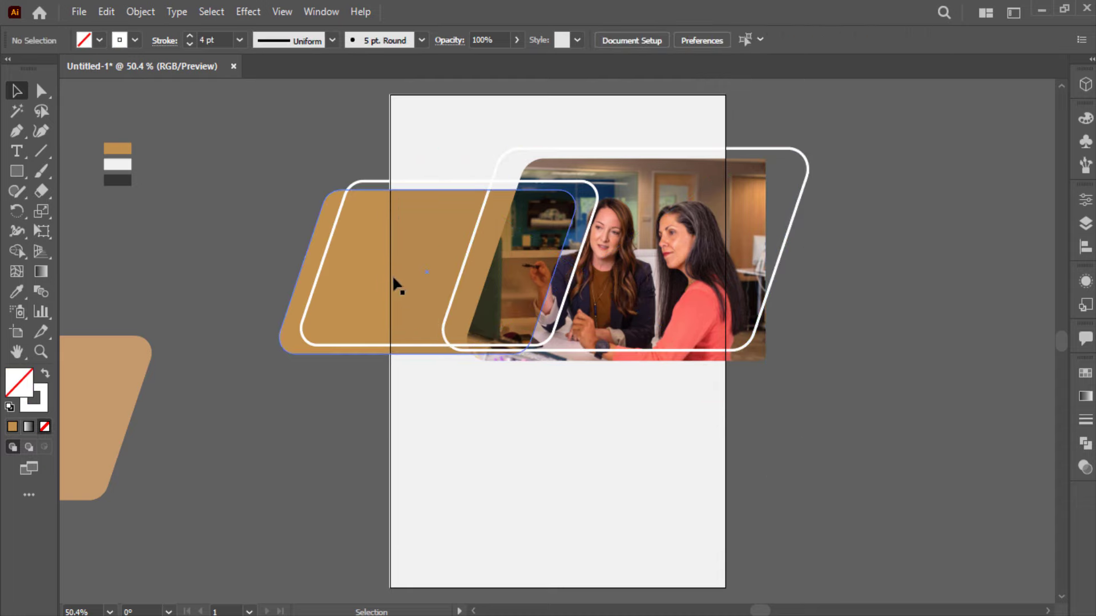
click(320, 270)
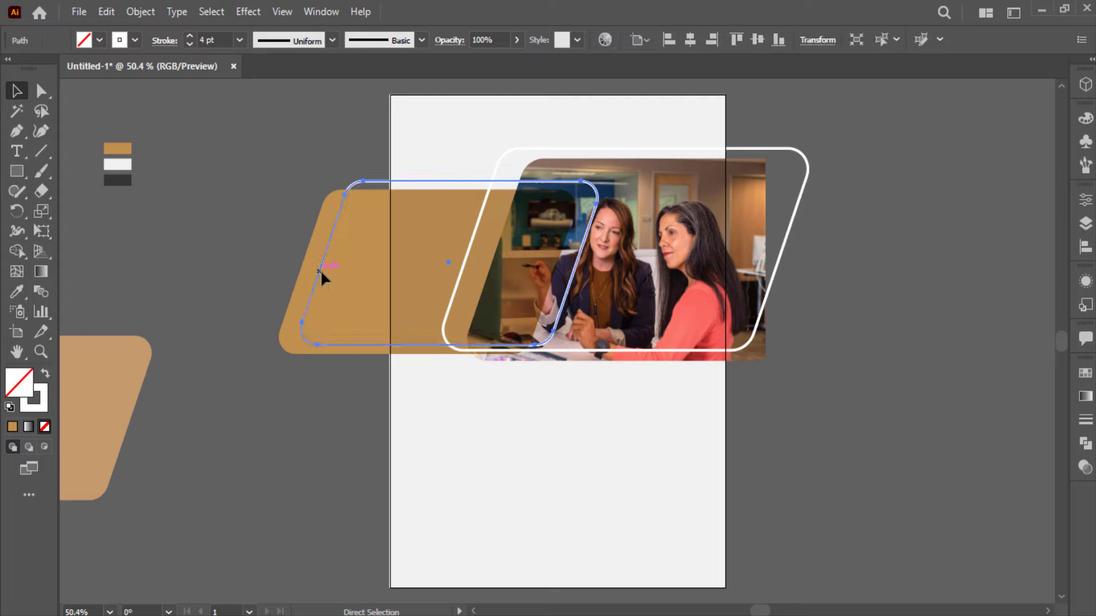
key(ctrl+[)
click(399, 440)
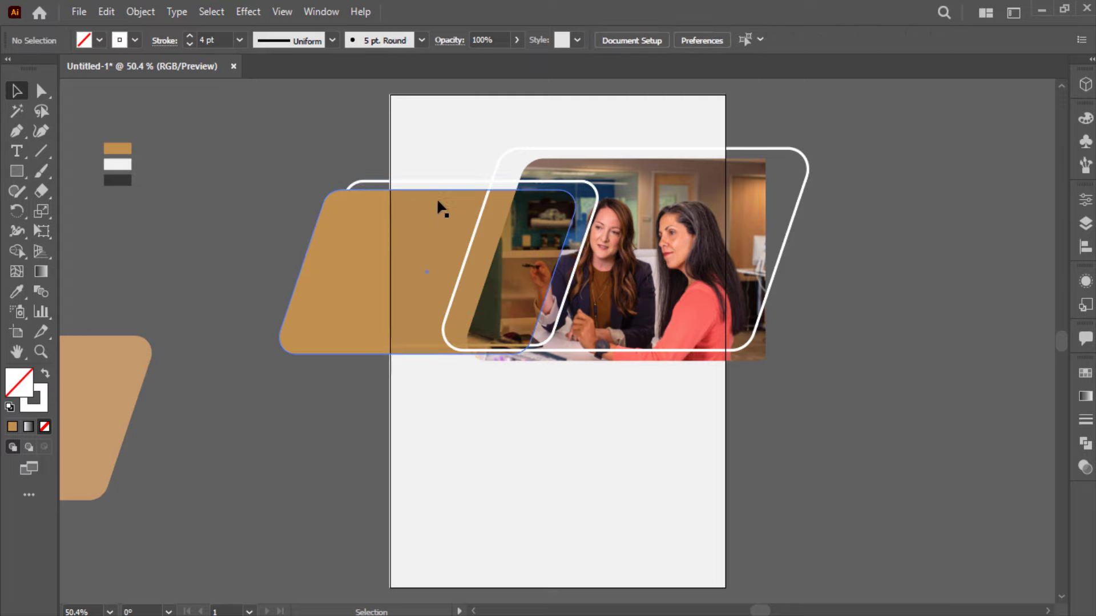
- Move the left outline further left and lower the right outline over the photo
drag(432, 182, 393, 182)
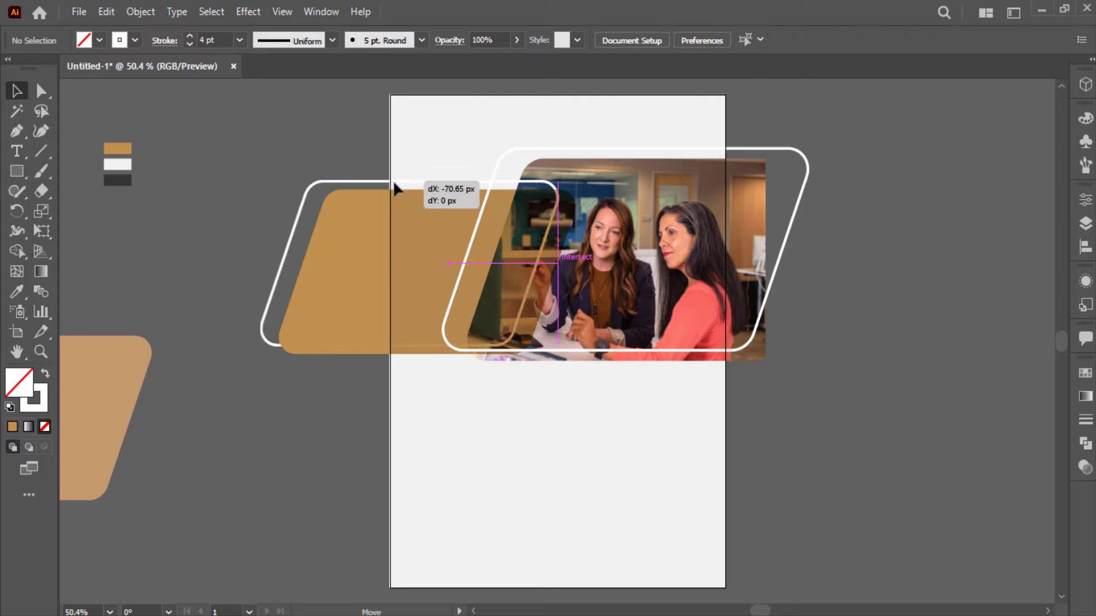
click(812, 140)
mouse_move(802, 152)
mouse_down()
mouse_move(815, 154)
mouse_move(809, 204)
mouse_move(800, 206)
mouse_move(795, 181)
mouse_move(797, 200)
mouse_move(814, 185)
mouse_move(802, 206)
mouse_move(801, 179)
mouse_up()
click(902, 332)
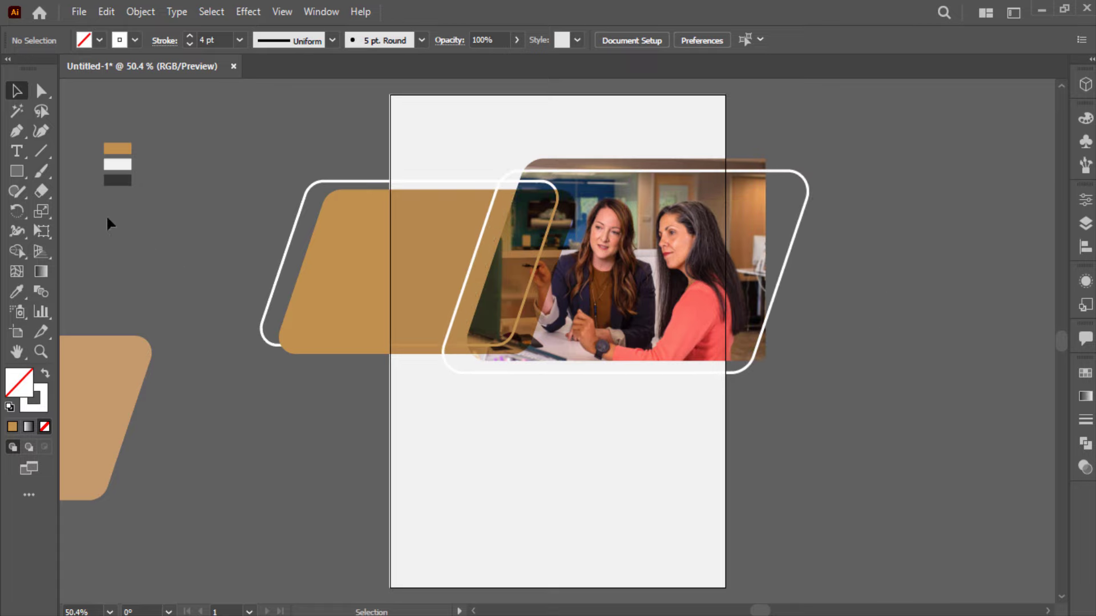
- Alt-drag a smaller tan copy toward the lower right of the artboard
mouse_move(127, 440)
mouse_down()
mouse_move(636, 506)
mouse_move(848, 504)
mouse_up()
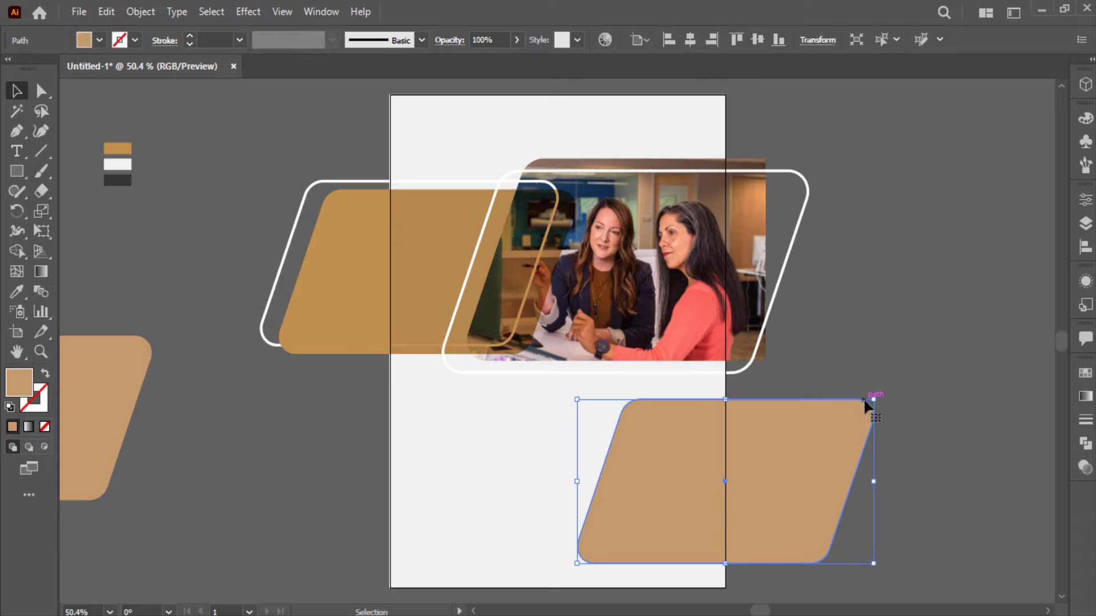
drag(865, 404, 807, 441)
mouse_move(793, 479)
mouse_down()
mouse_move(799, 251)
mouse_move(775, 356)
mouse_up()
drag(725, 406, 725, 423)
- Widen the small tan shape by dragging its right anchor points
click(41, 90)
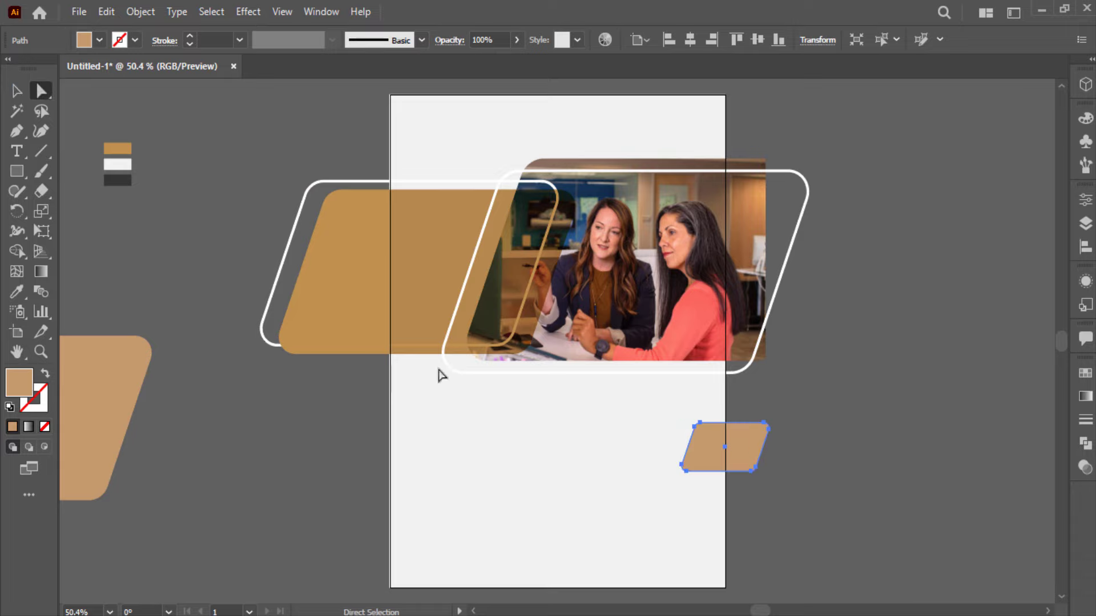
mouse_move(738, 414)
mouse_down()
mouse_move(778, 477)
mouse_move(872, 450)
mouse_up()
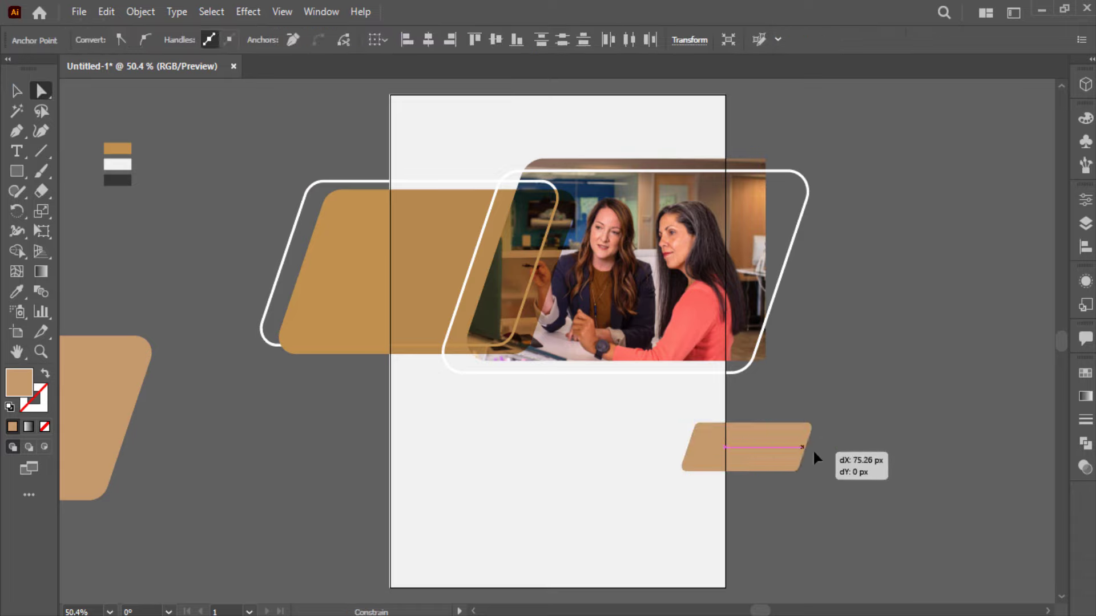
key(v)
click(806, 388)
- Move the tan shape to the page top and enlarge it to about double size
drag(799, 451, 766, 129)
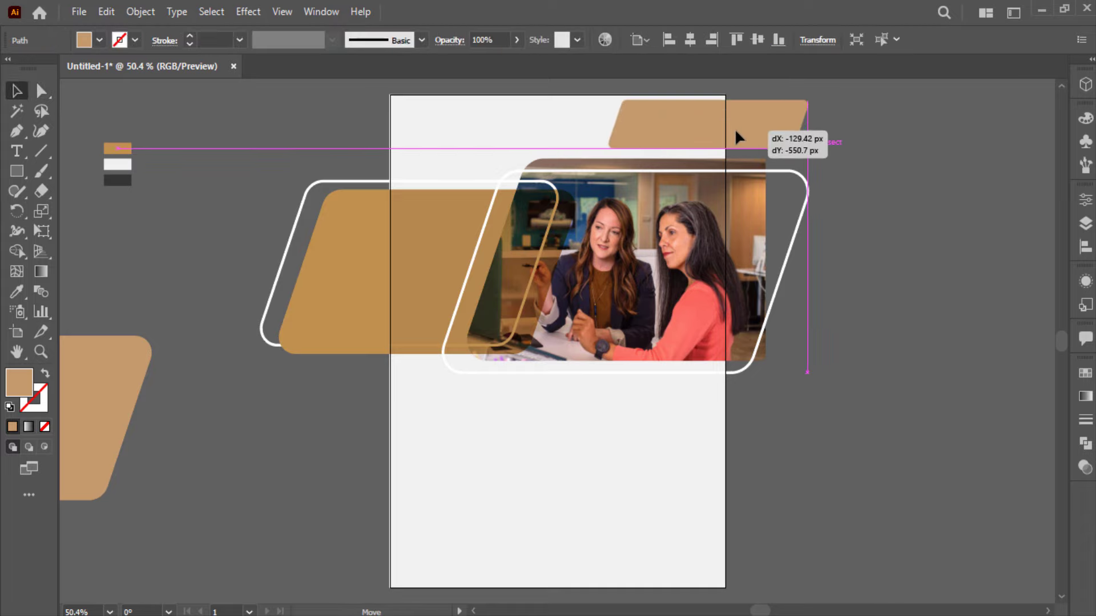
drag(735, 137, 366, 169)
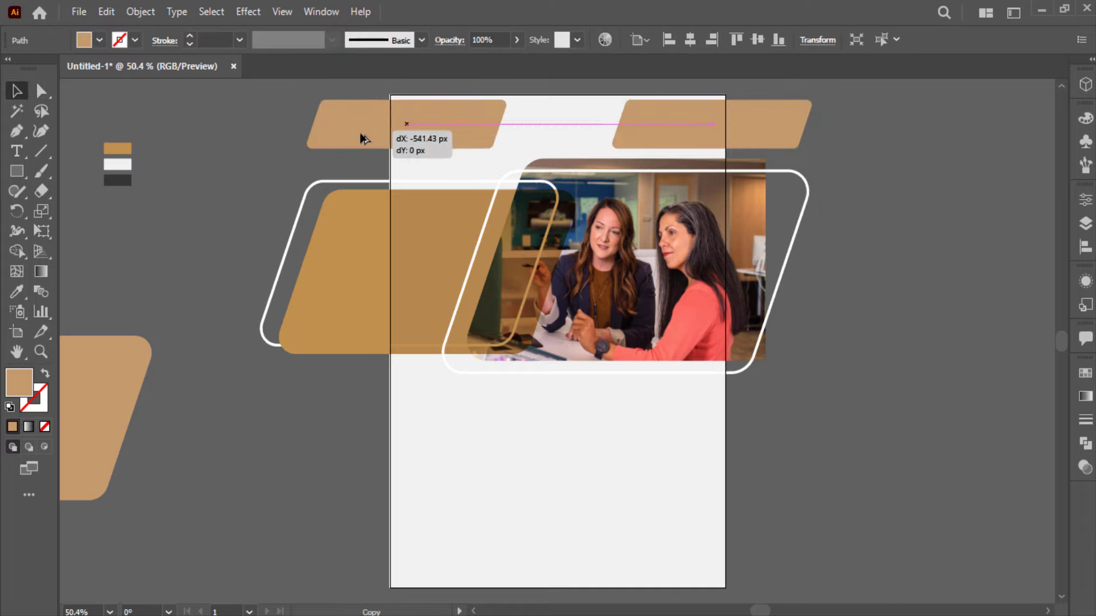
drag(440, 161, 537, 186)
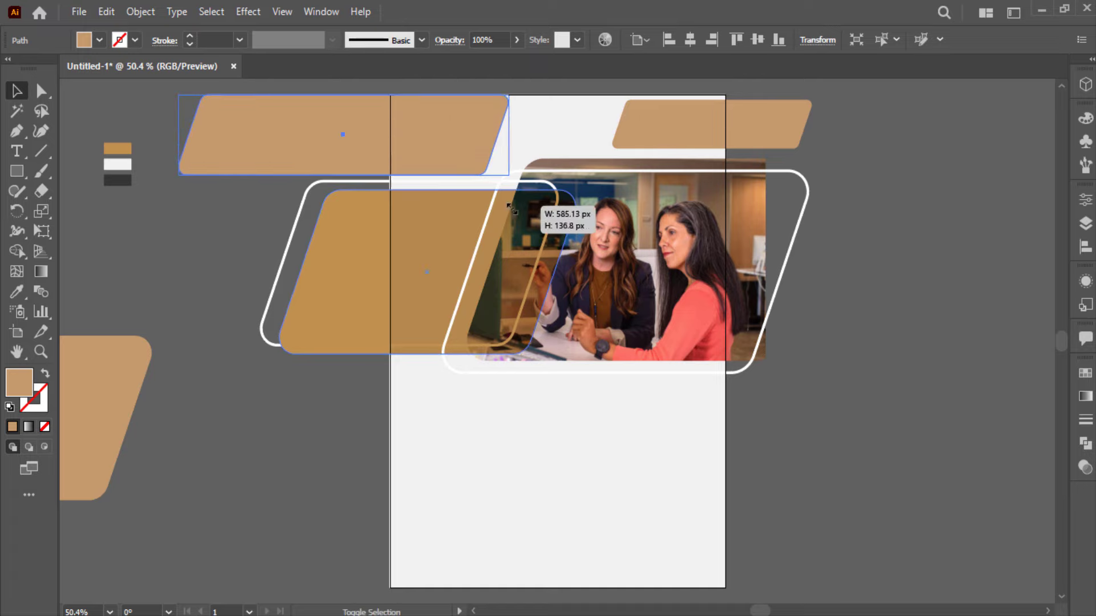
drag(429, 149, 473, 146)
- Try Arrange > Send to Back on the tan band, undo it, and adjust its position
right_click(473, 146)
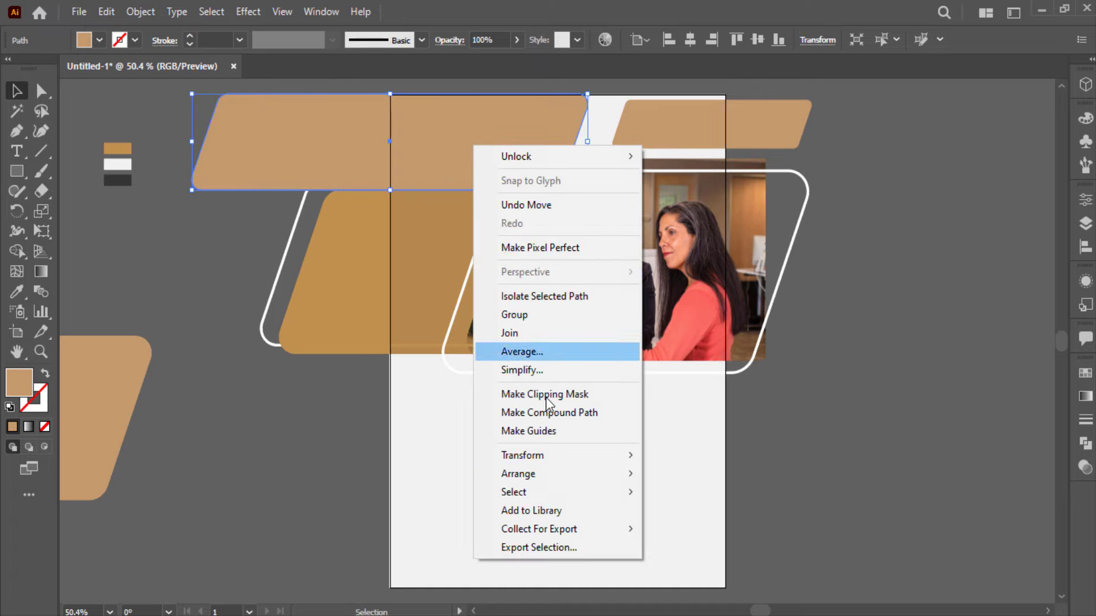
click(688, 528)
key(a)
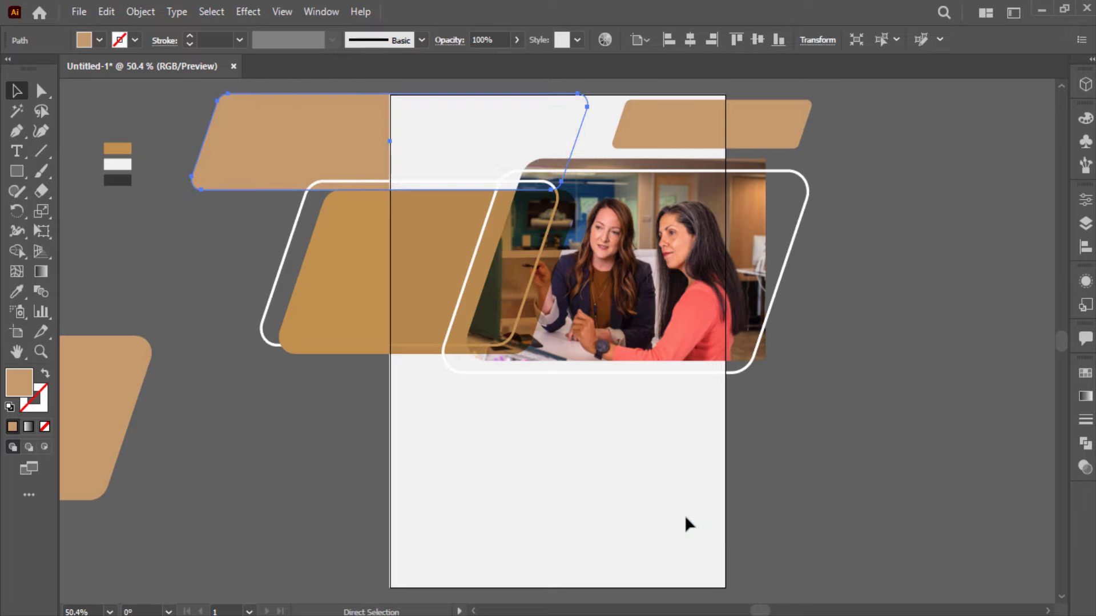
key(ctrl+z)
key(v)
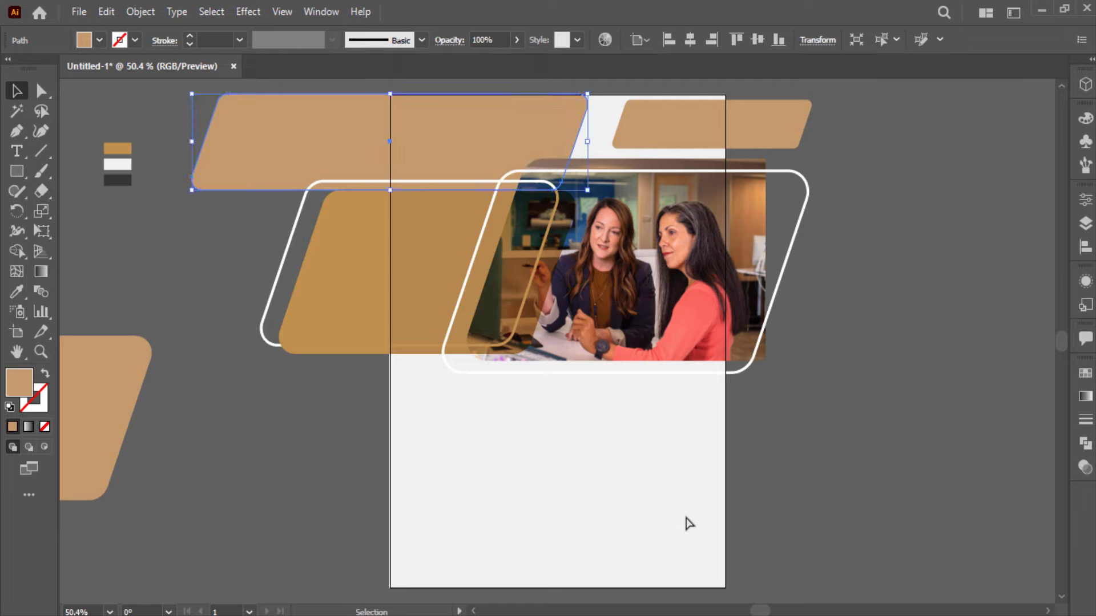
drag(488, 134, 511, 134)
- Eyedrop the light grey swatch onto the top-left band
key(i)
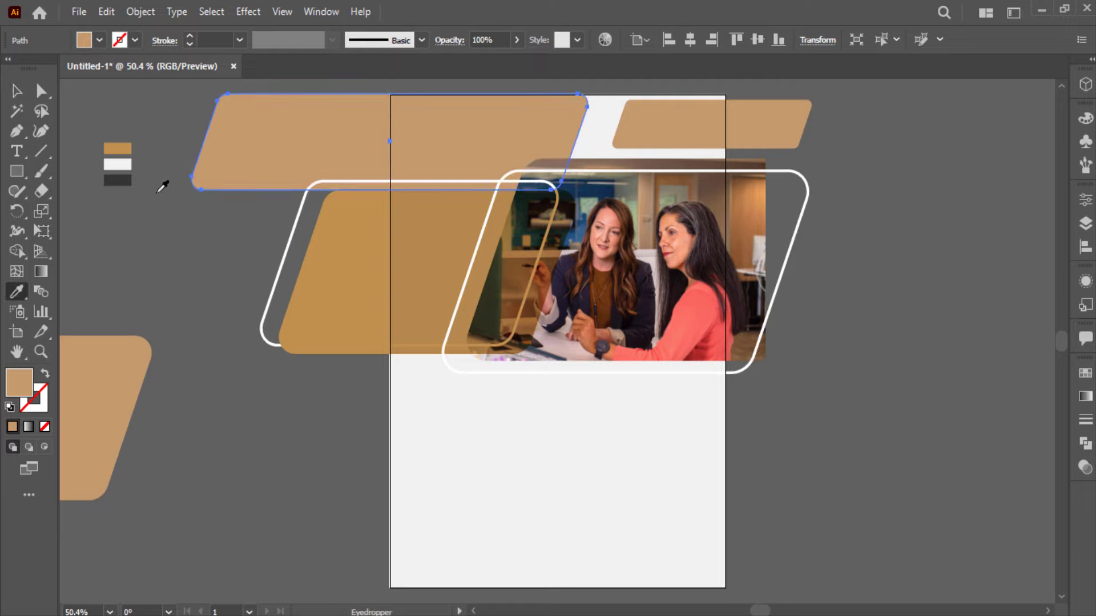
click(126, 165)
key(v)
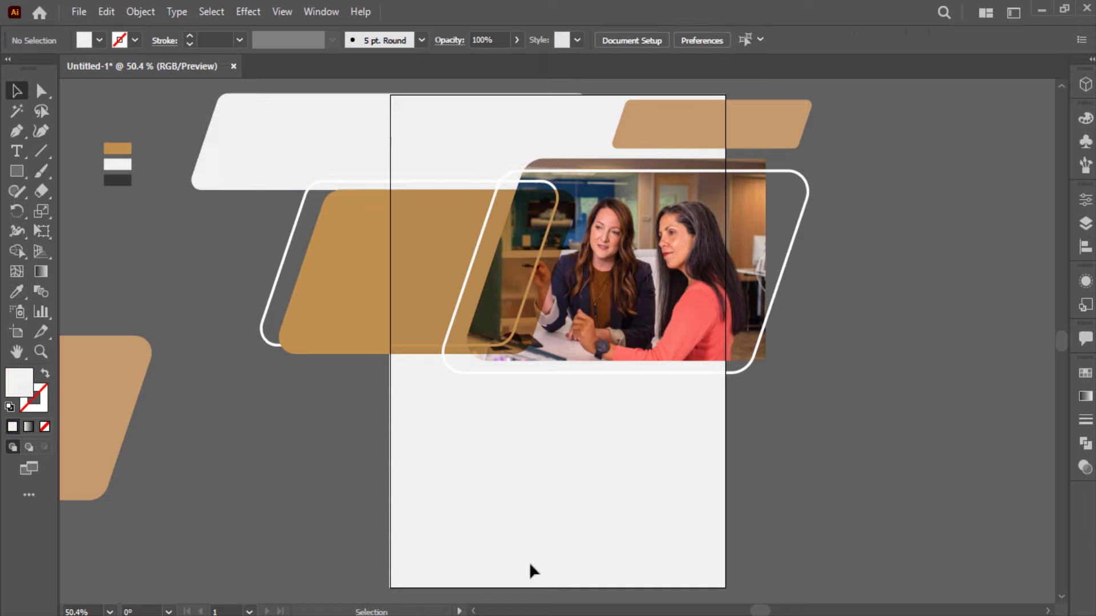
- Change the page background rectangle's fill to pure white
click(529, 563)
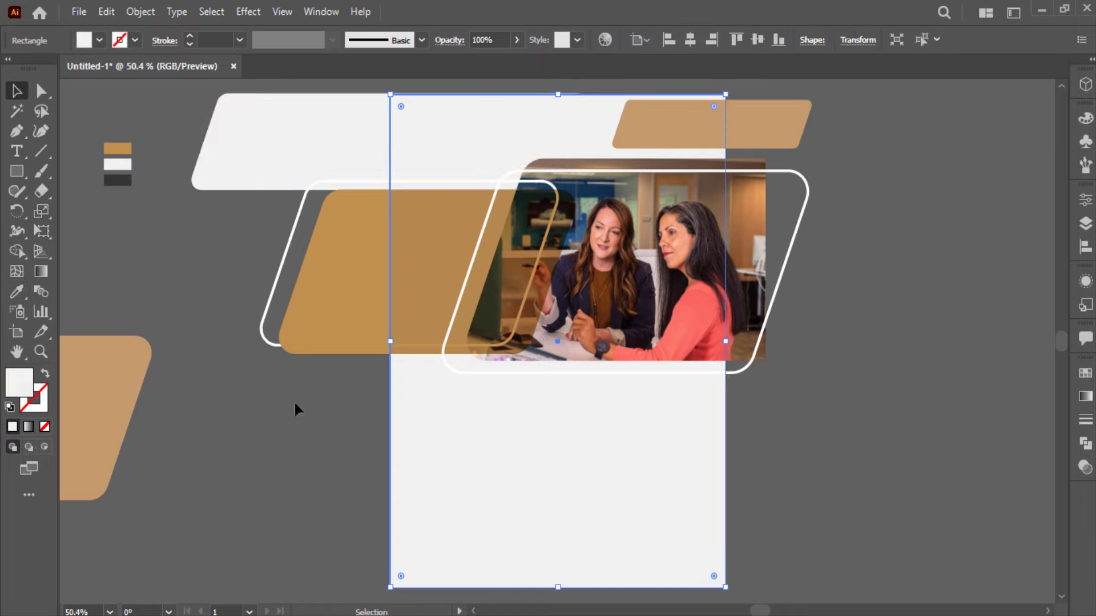
click(100, 40)
click(38, 74)
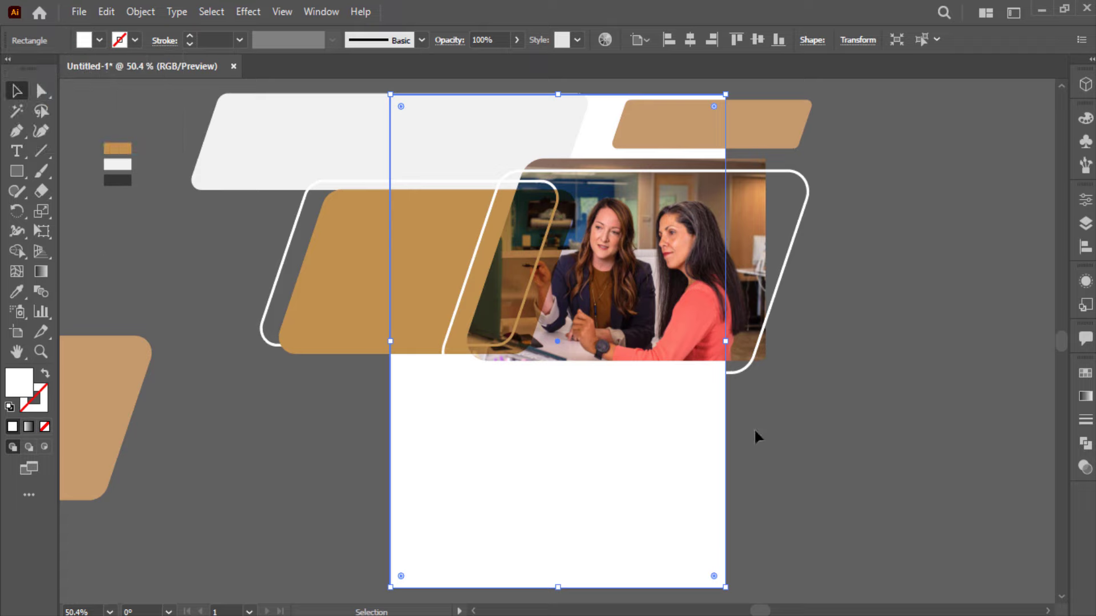
key(ctrl+2)
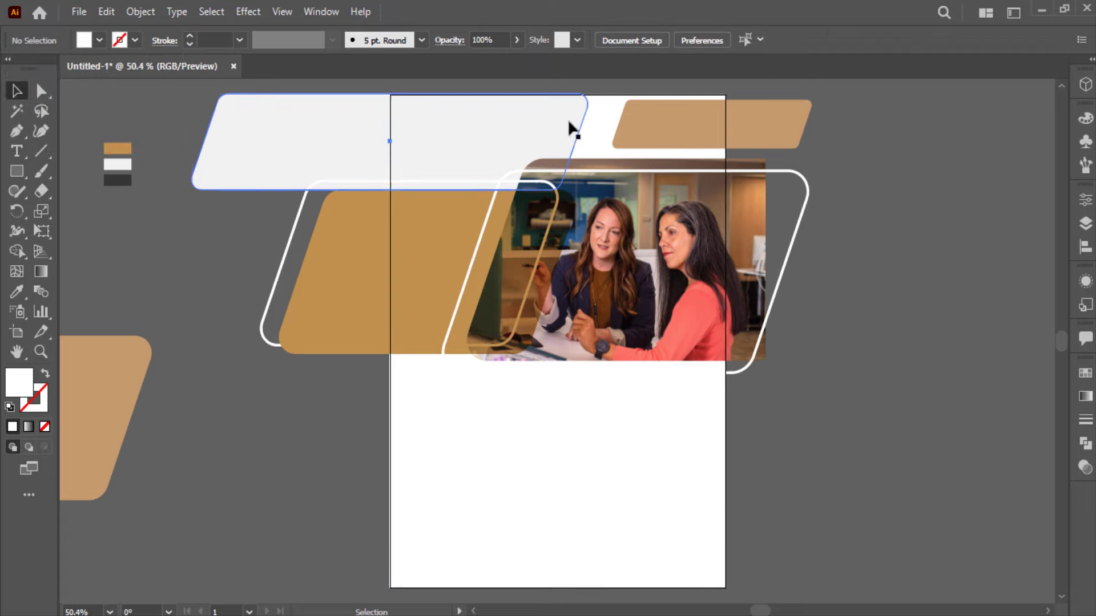
- Shift the grey band right and the top-right tan band about 17 px left
drag(540, 119, 562, 125)
drag(737, 128, 728, 128)
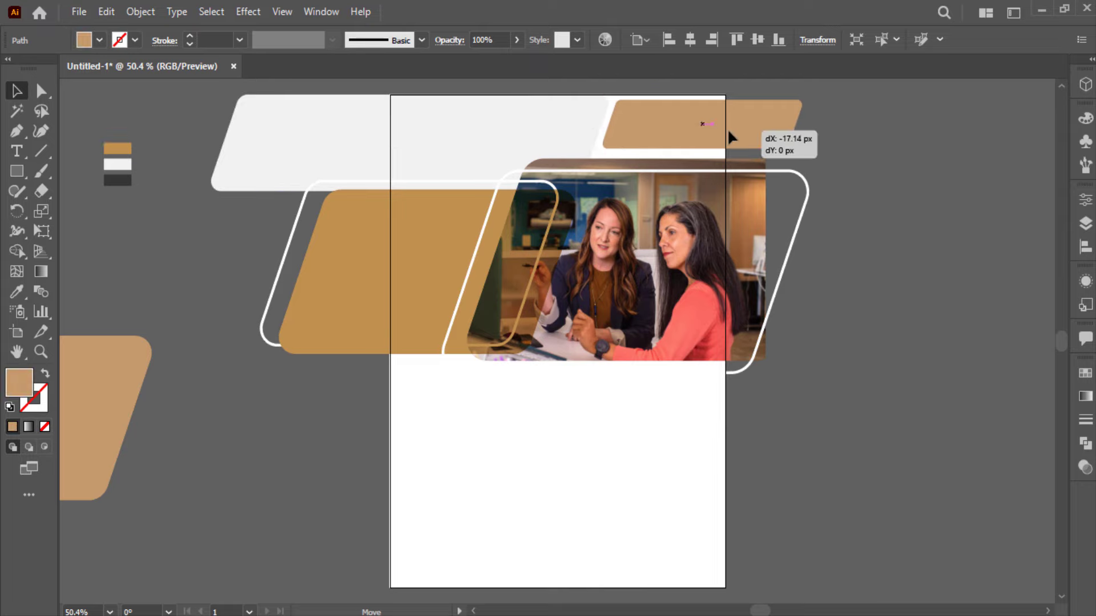
click(919, 295)
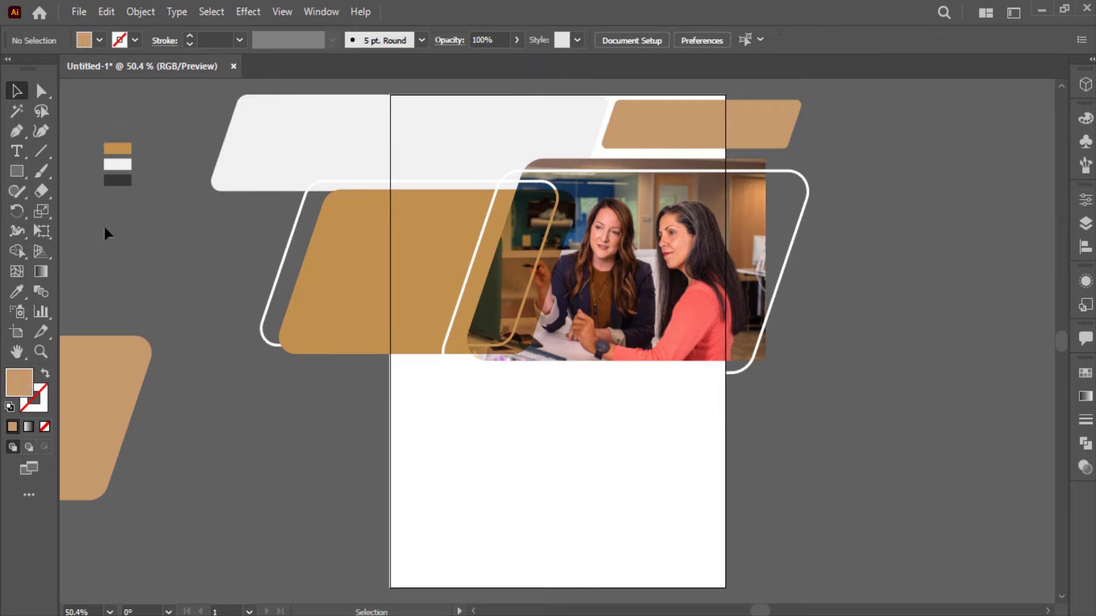
- Add BUSINESS text in white Montserrat Bold Italic, enlarged over the tan shape
key(t)
click(292, 488)
text(BUSINESS)
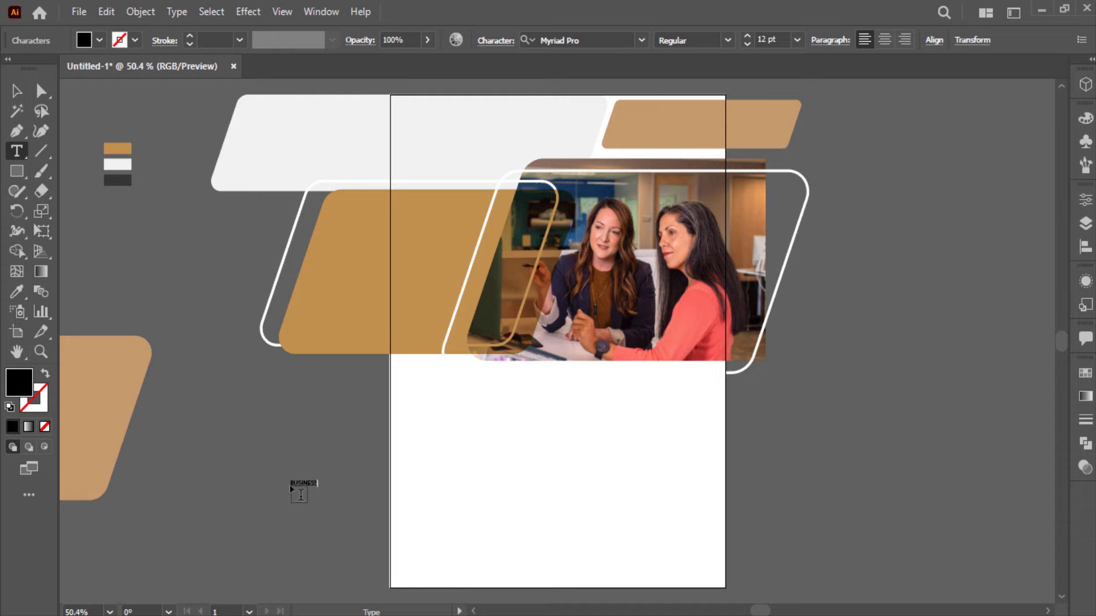
click(16, 90)
click(594, 40)
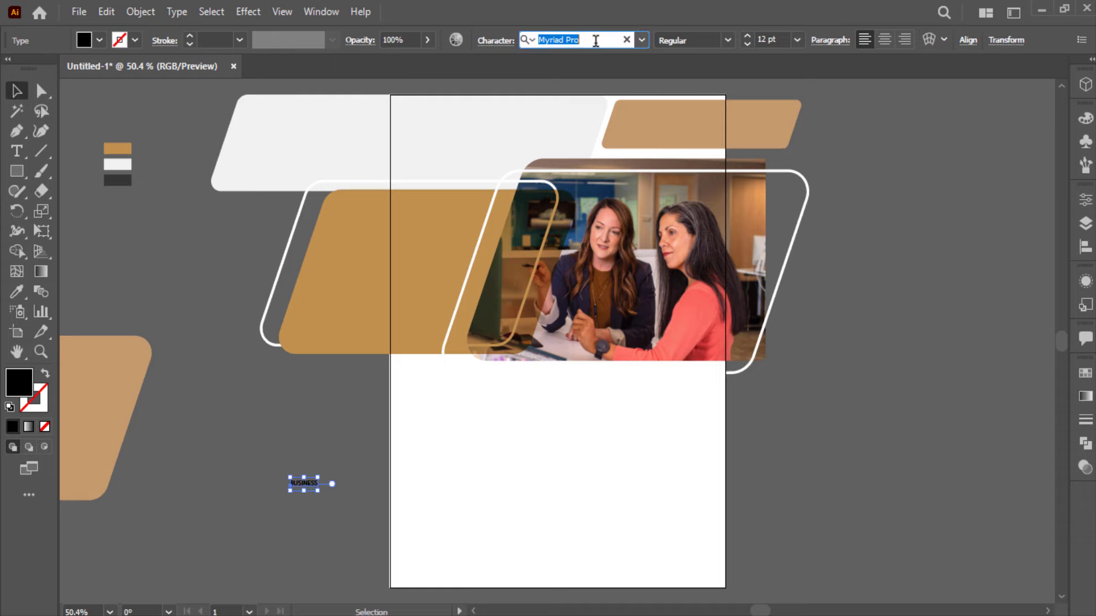
text(mon)
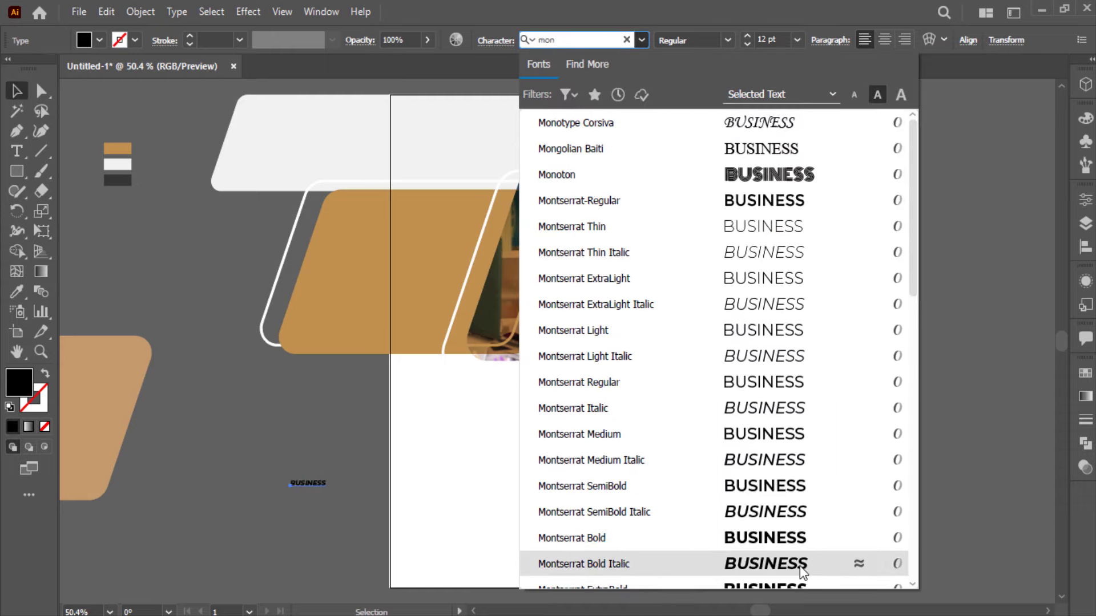
click(800, 567)
mouse_move(330, 486)
mouse_down()
mouse_move(388, 503)
mouse_move(505, 246)
mouse_move(542, 255)
mouse_up()
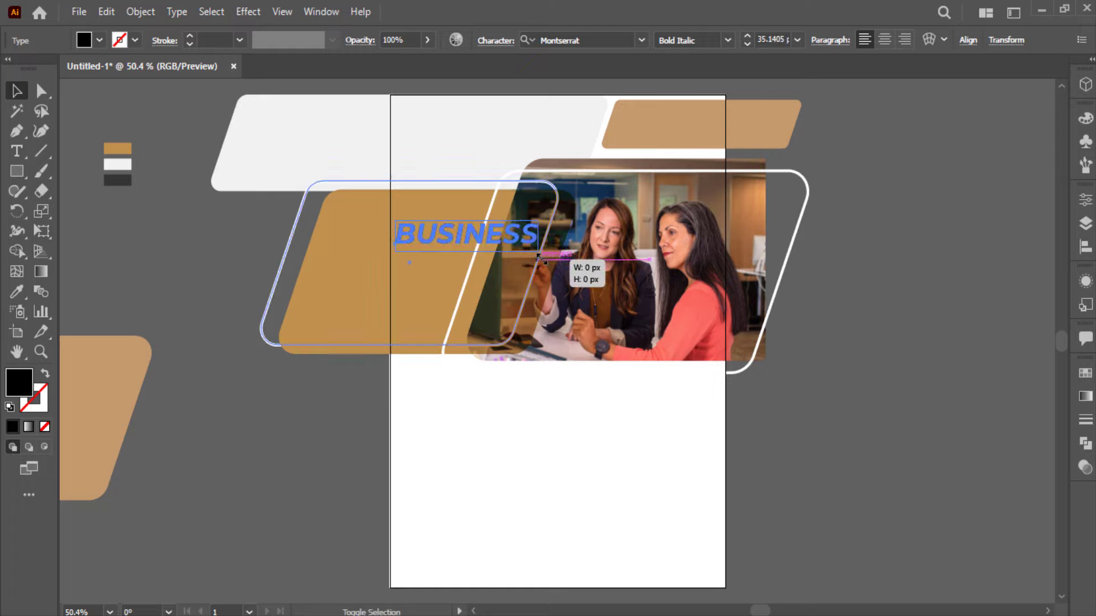
click(100, 40)
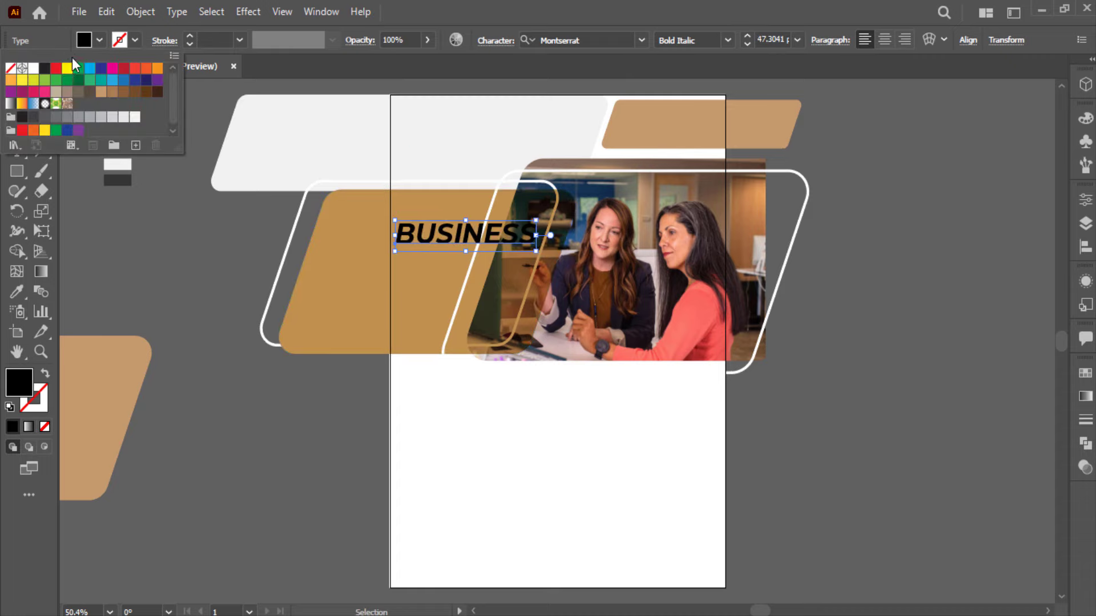
click(33, 68)
key(Escape)
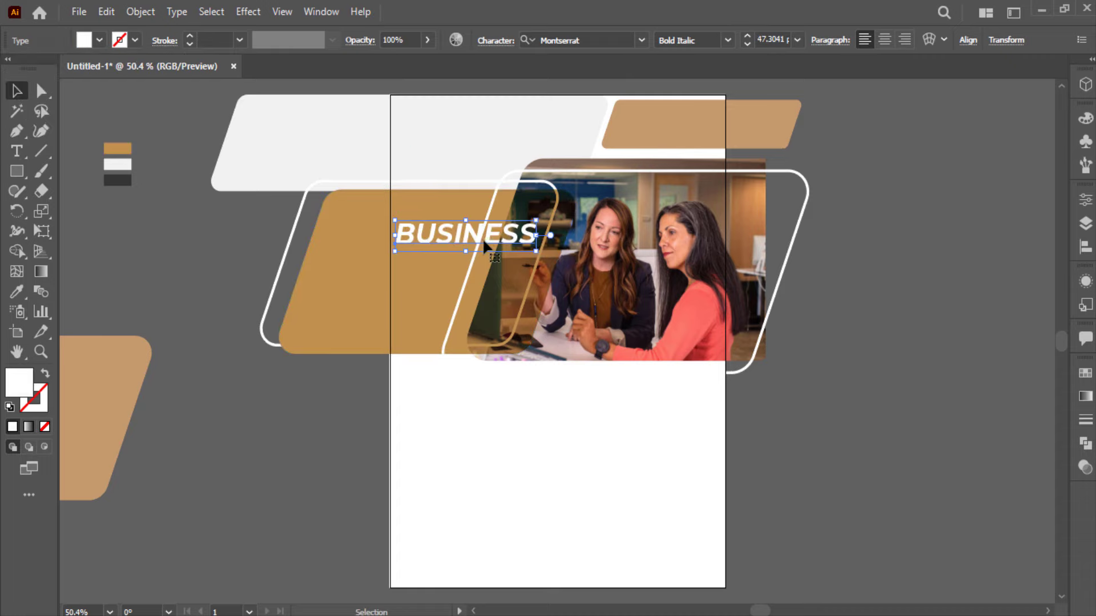
- Duplicate BUSINESS just below itself, retype the copy as FLYER and enlarge it
alt+drag(488, 241, 488, 269)
double_click(487, 262)
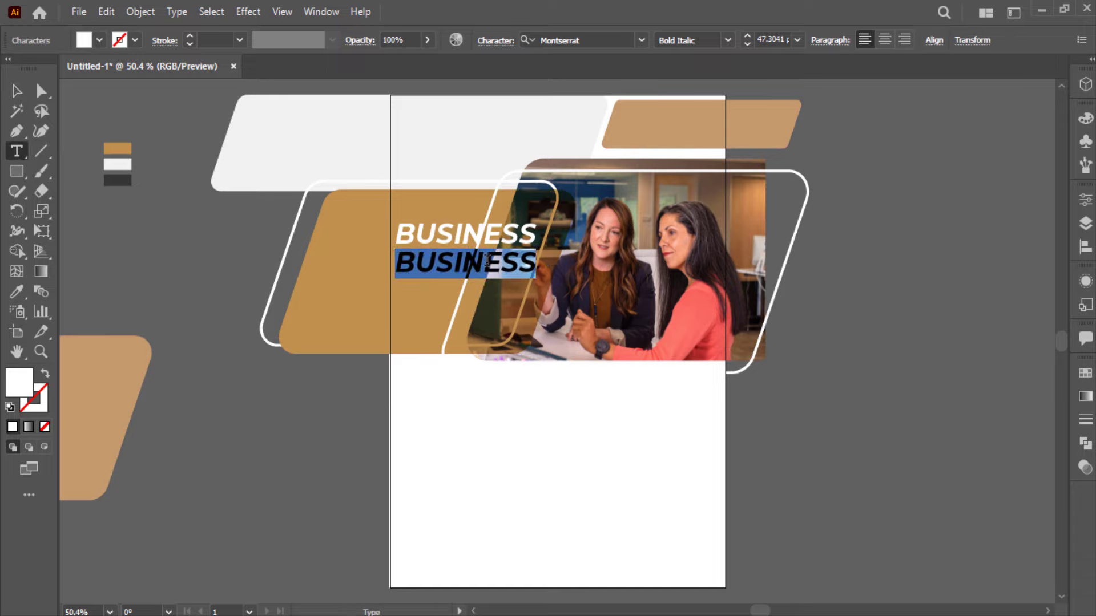
text(FLY)
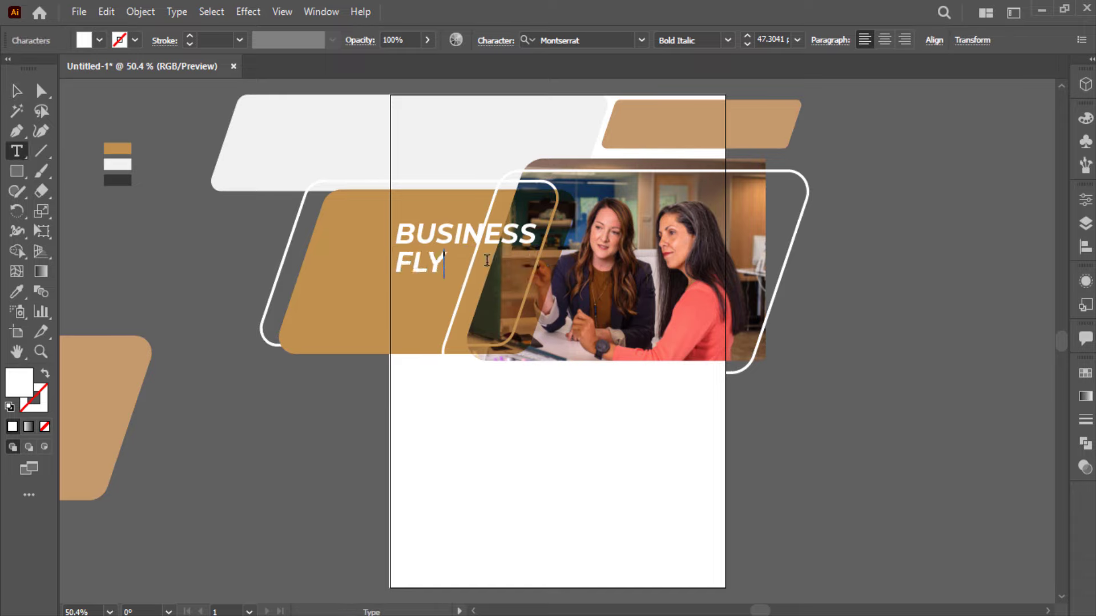
text(ER)
click(17, 90)
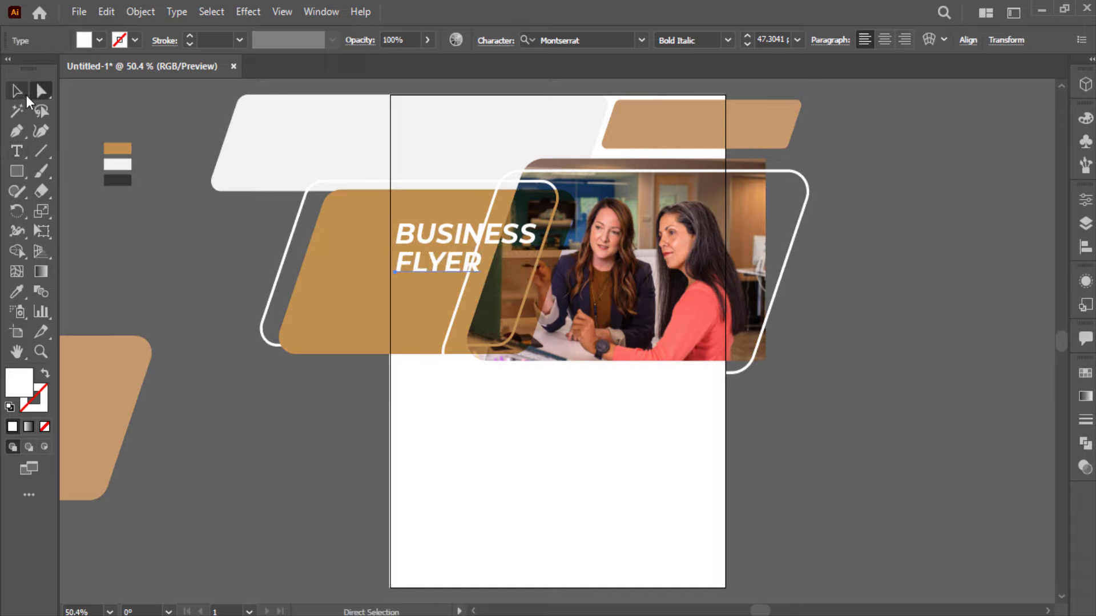
drag(481, 278, 528, 295)
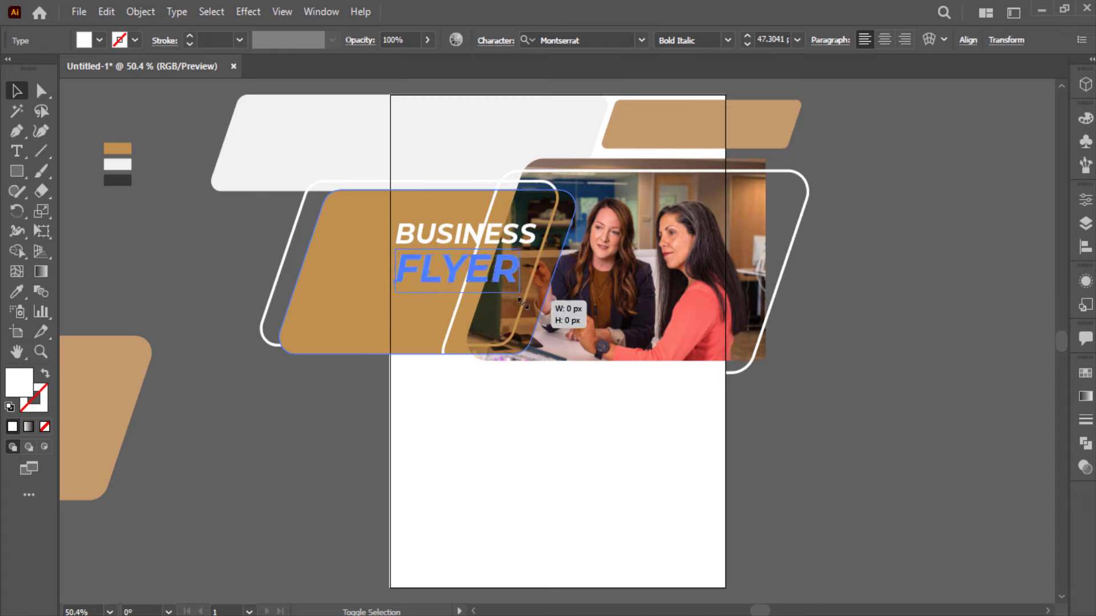
- Zoom in to check the title and enlarge the FLYER line slightly more
click(551, 180)
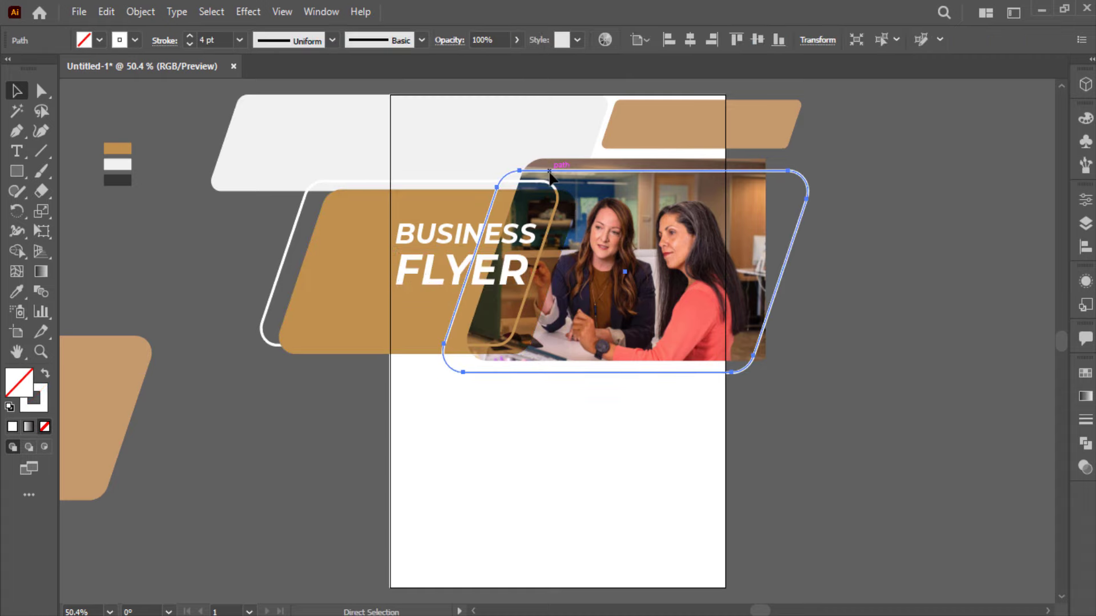
key(v)
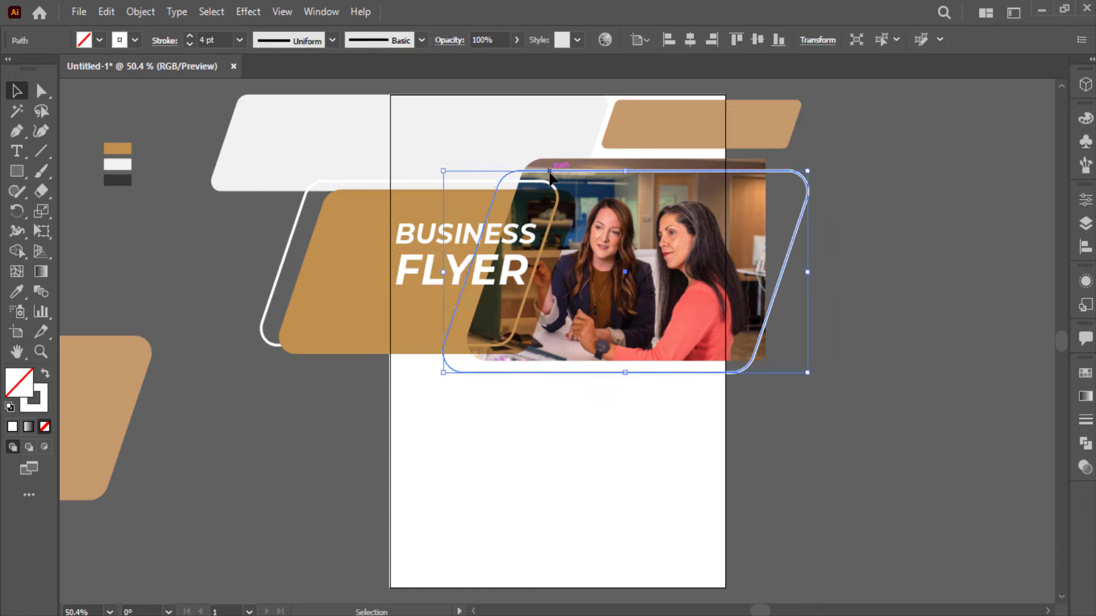
click(1007, 345)
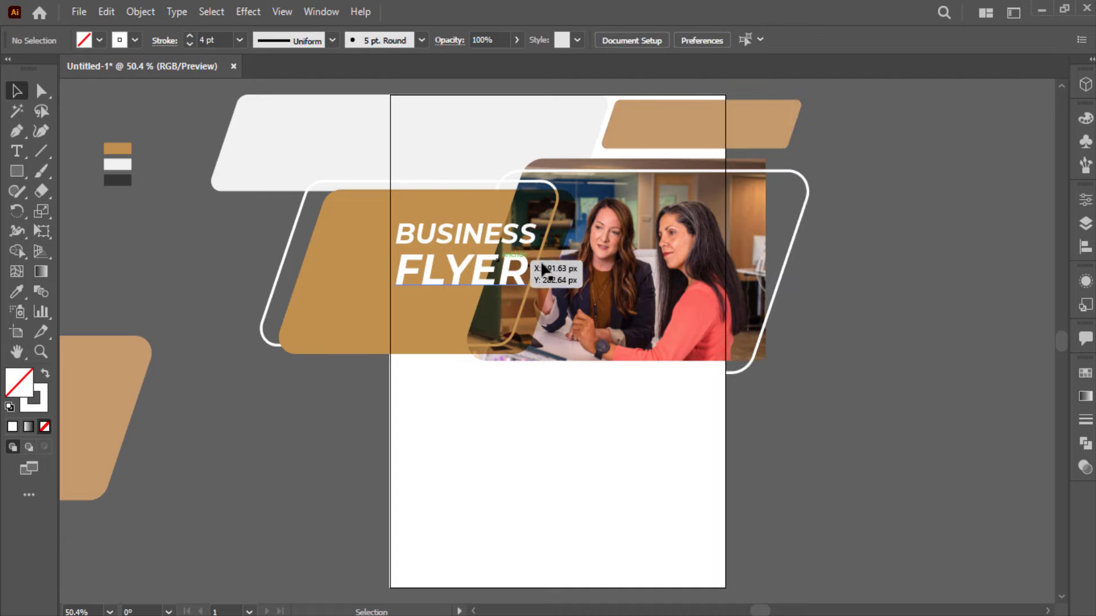
key(ctrl+1)
scroll(611, 356, up, 3)
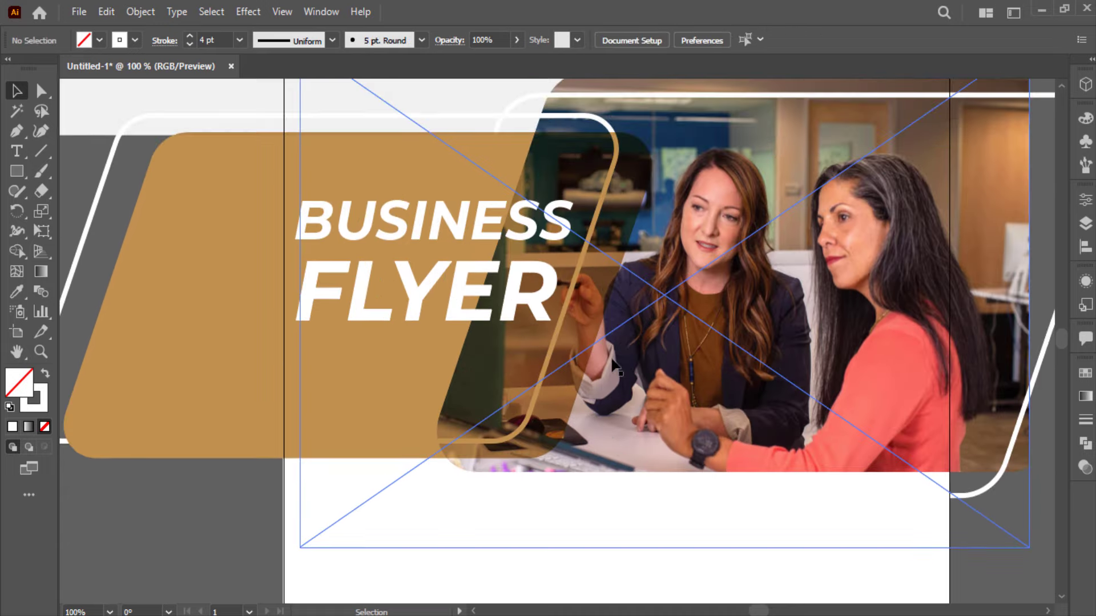
key(ctrl+minus)
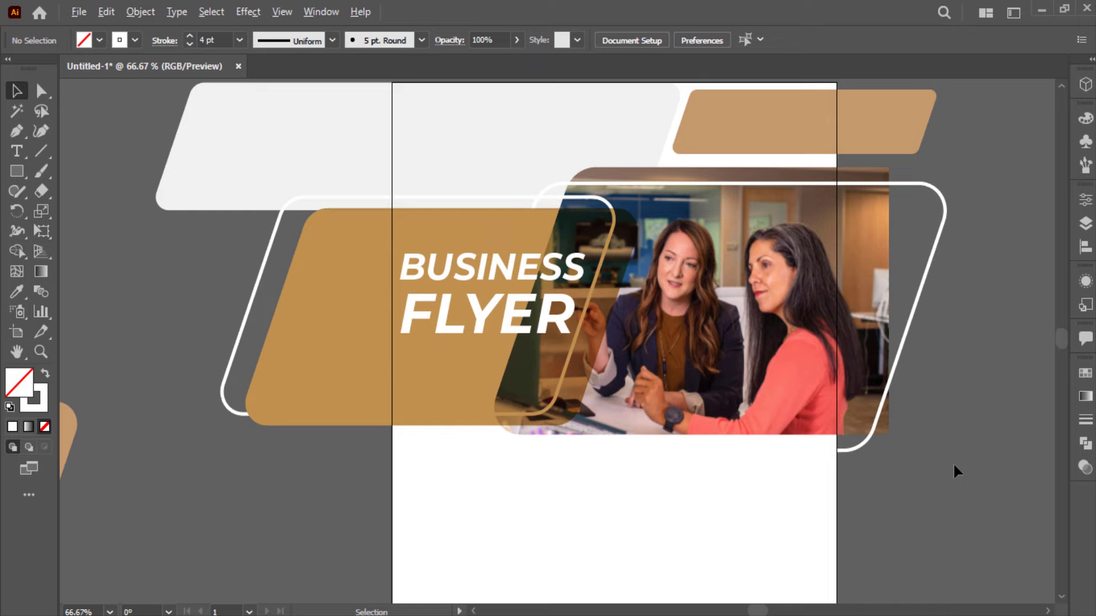
scroll(953, 462, down, 1)
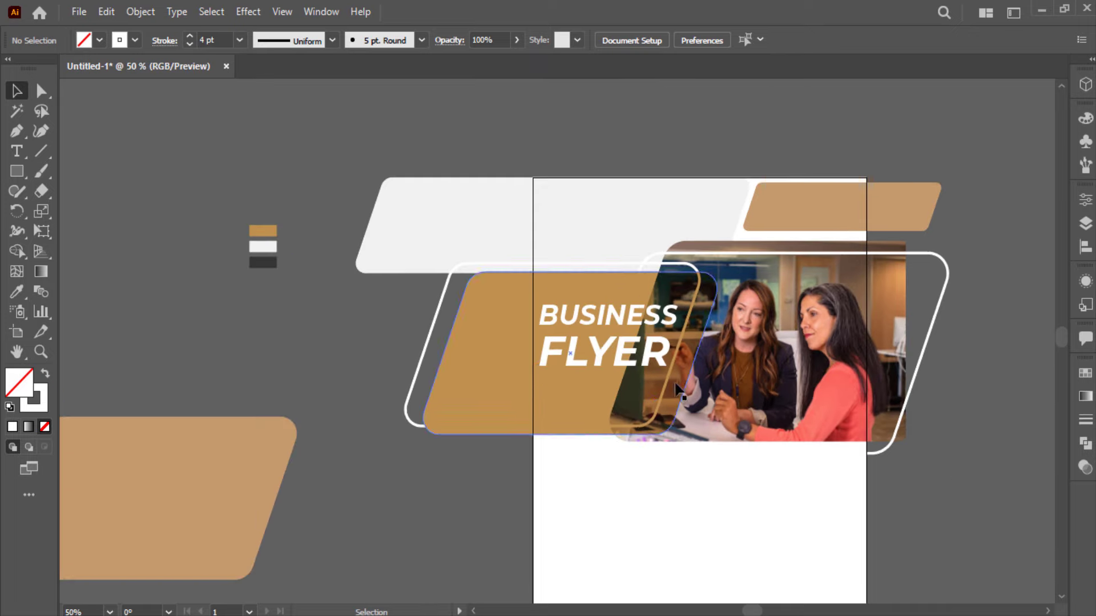
click(655, 365)
drag(669, 378, 675, 382)
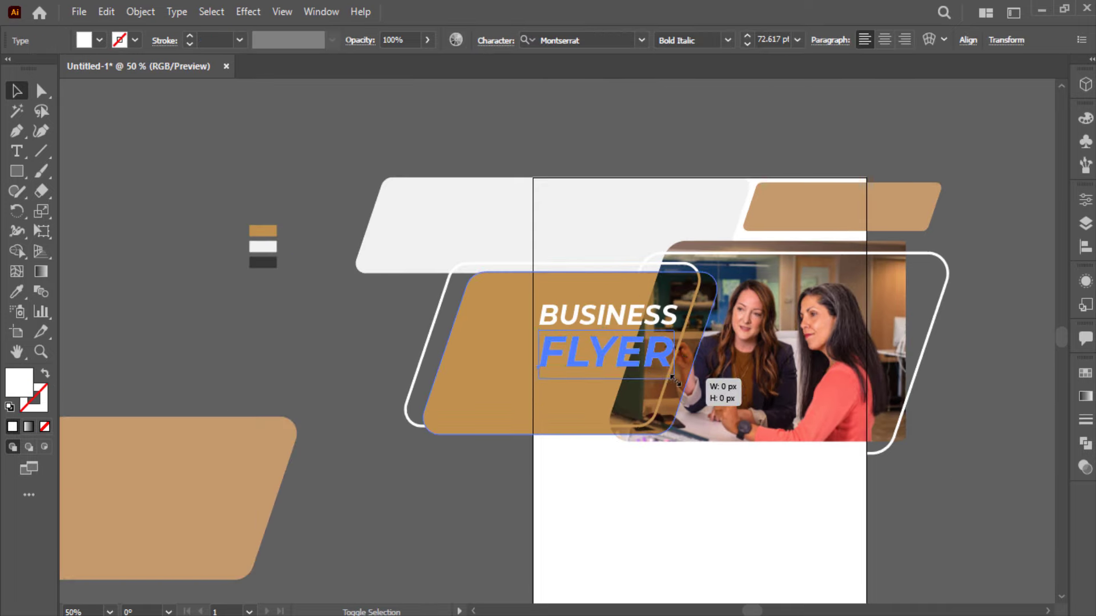
click(509, 455)
scroll(386, 416, down, 5)
click(17, 151)
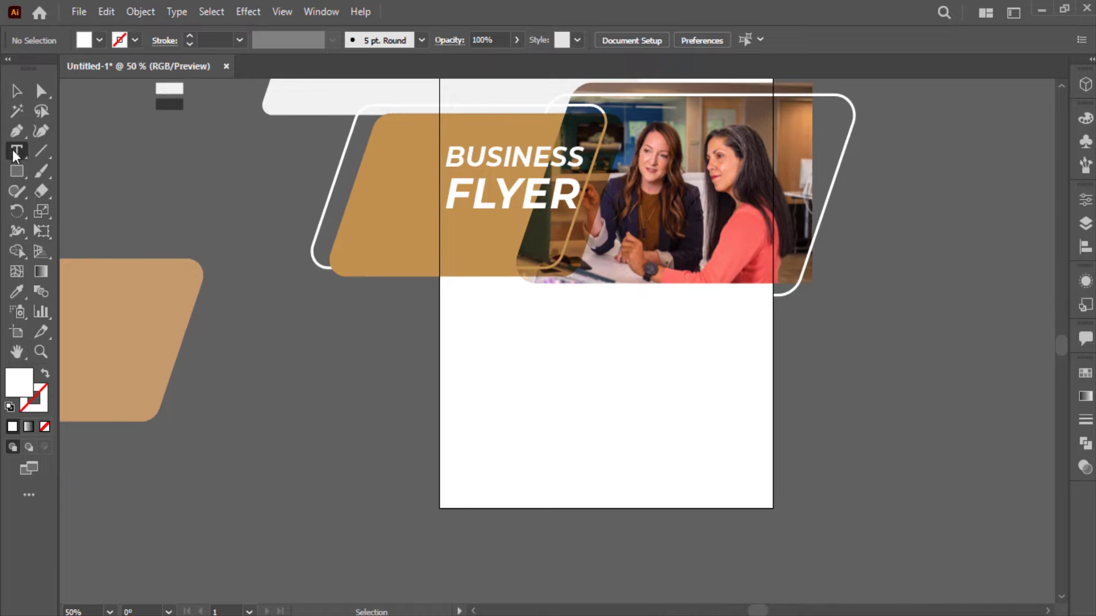
- Add a HEADLINE label below the photo in Montserrat Bold and enlarge it
click(463, 337)
text(HEADLINE)
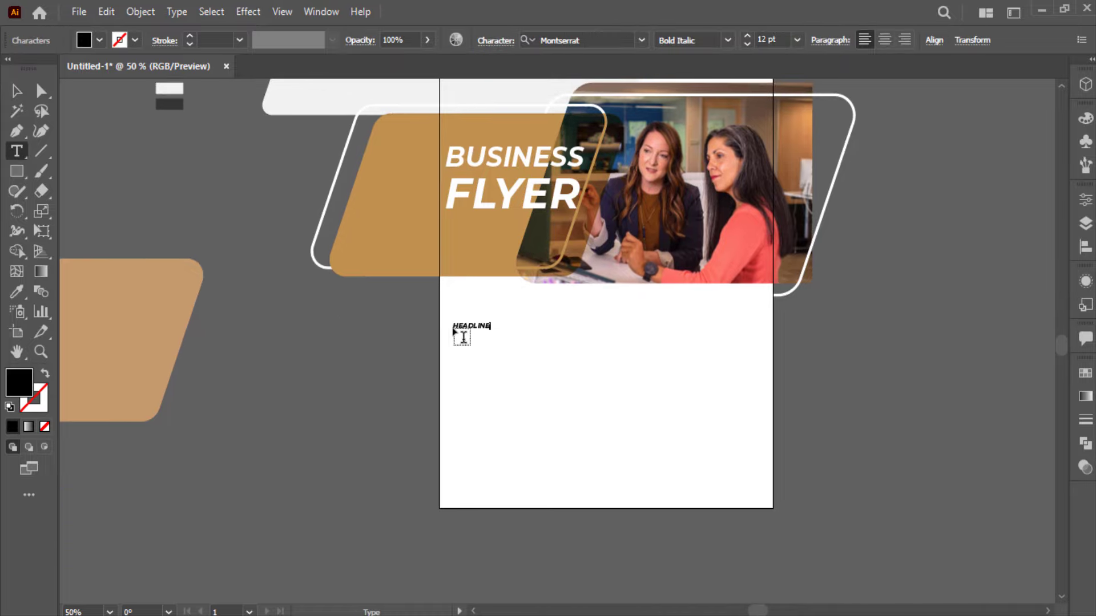
click(15, 91)
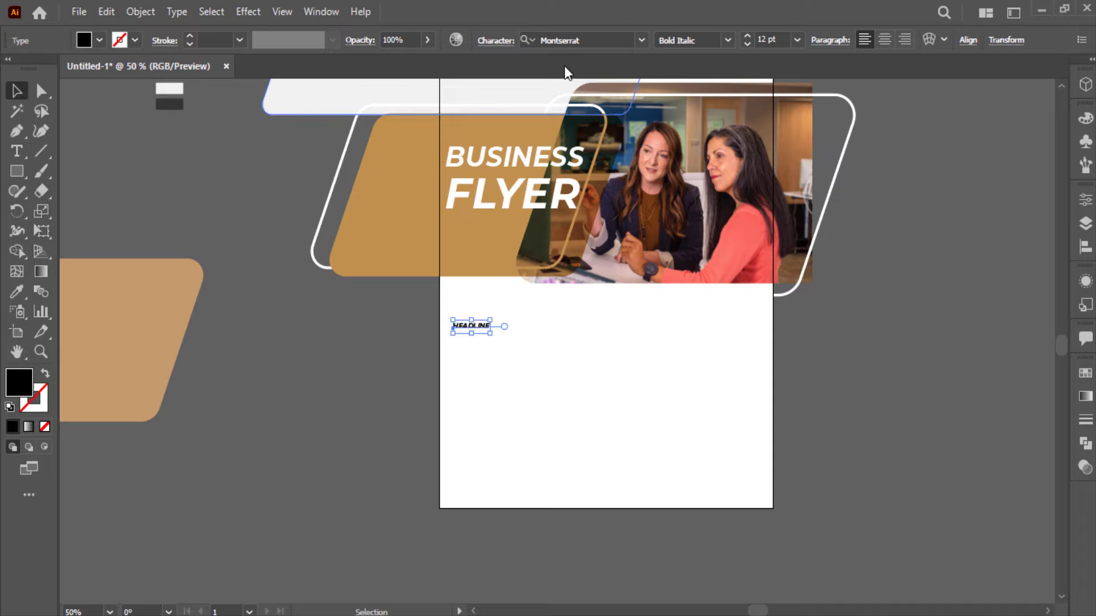
click(729, 42)
click(710, 280)
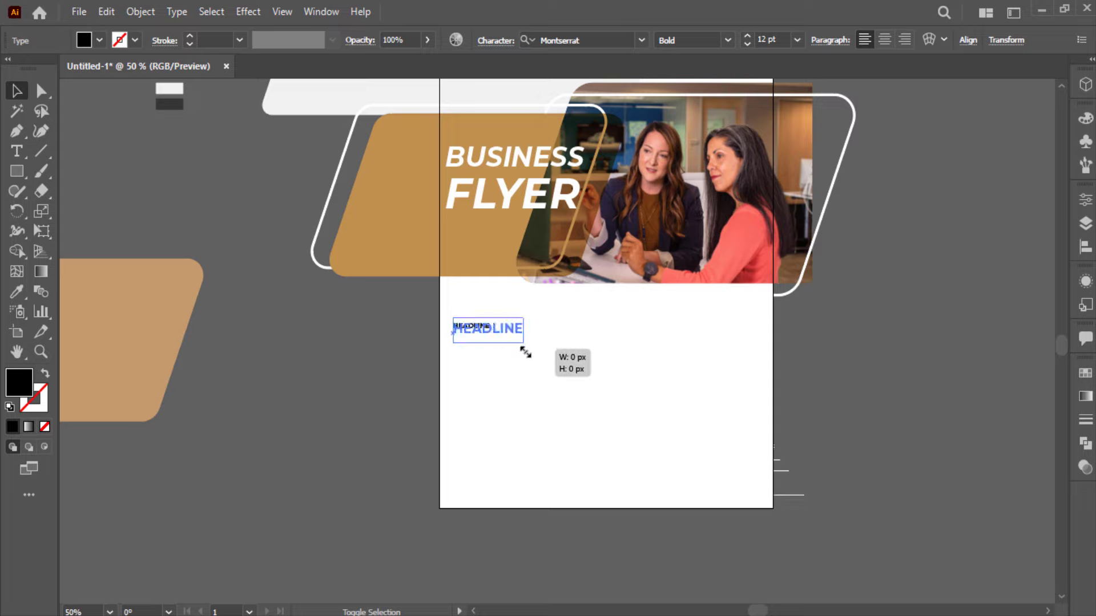
drag(503, 342, 548, 359)
click(318, 374)
- Copy HEADLINE to the right and retype the copy as YOUR TITLE
mouse_move(480, 339)
mouse_down()
mouse_move(742, 320)
mouse_move(732, 322)
mouse_up()
click(265, 290)
double_click(671, 323)
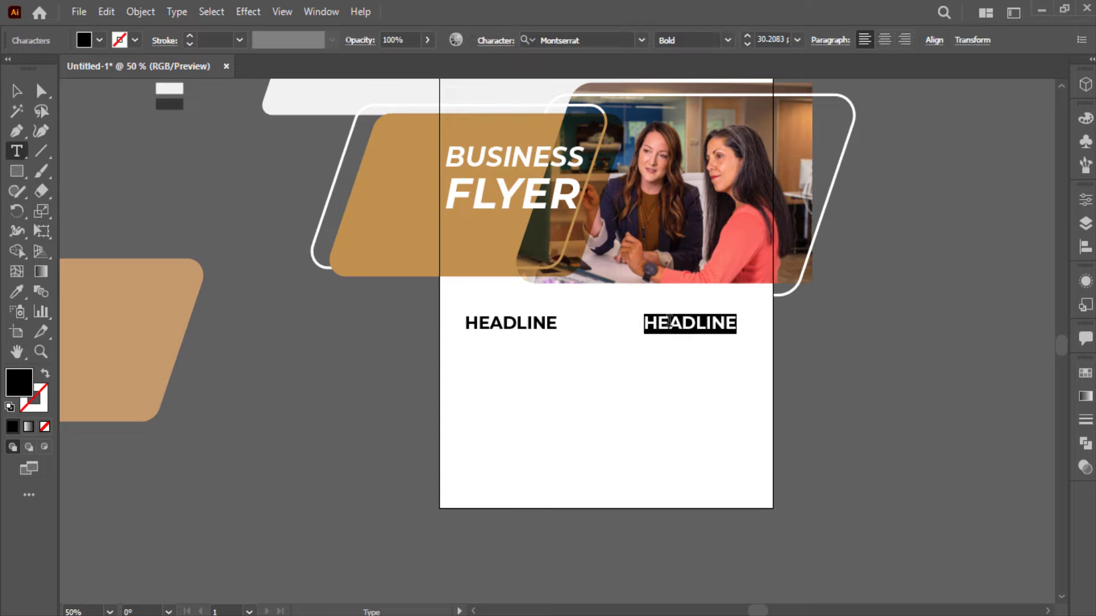
text(YOUR TITLE)
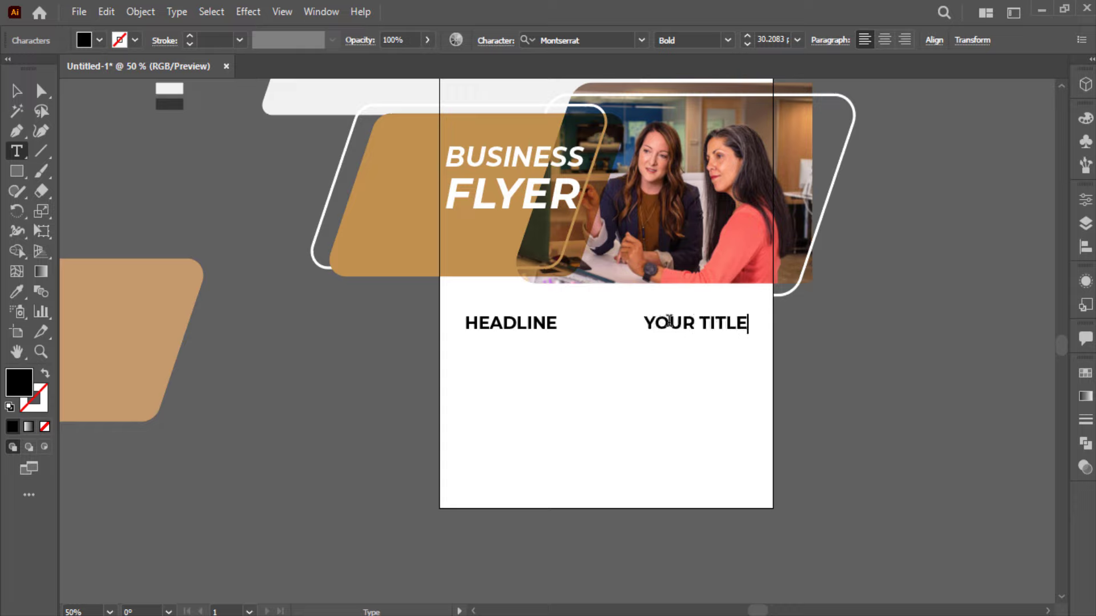
key(Escape)
click(355, 362)
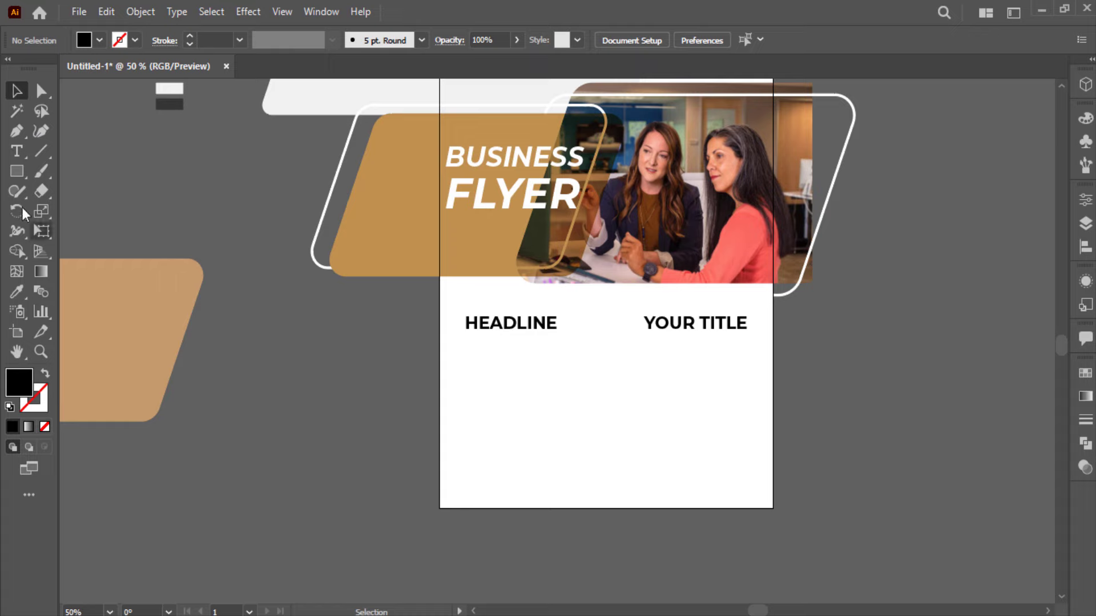
- Set the type font to Roboto Regular using a placeholder text object
click(21, 157)
click(296, 425)
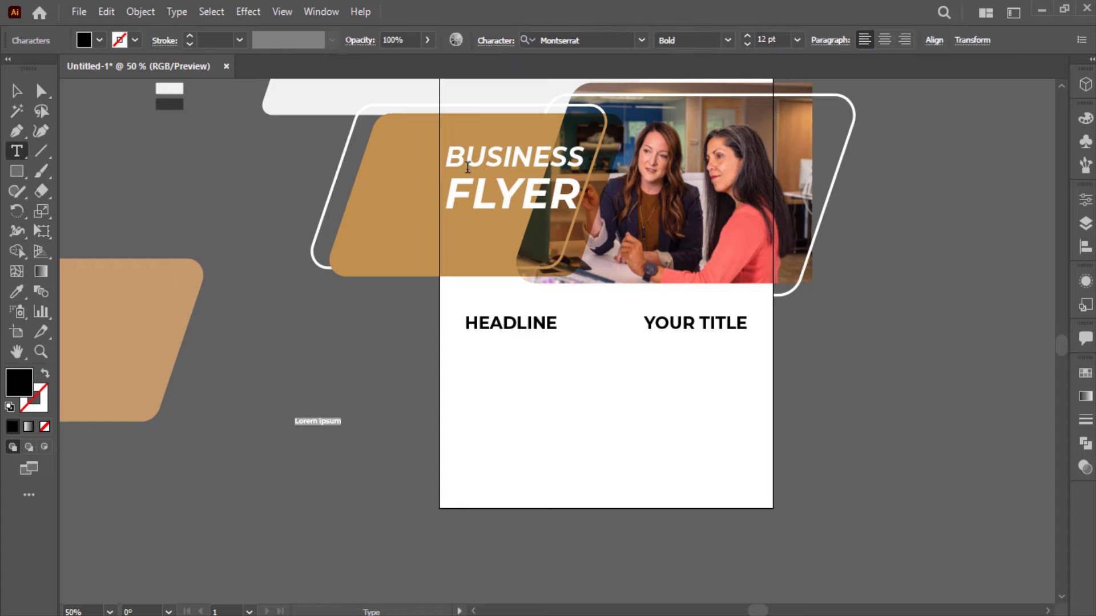
click(586, 33)
text(robo)
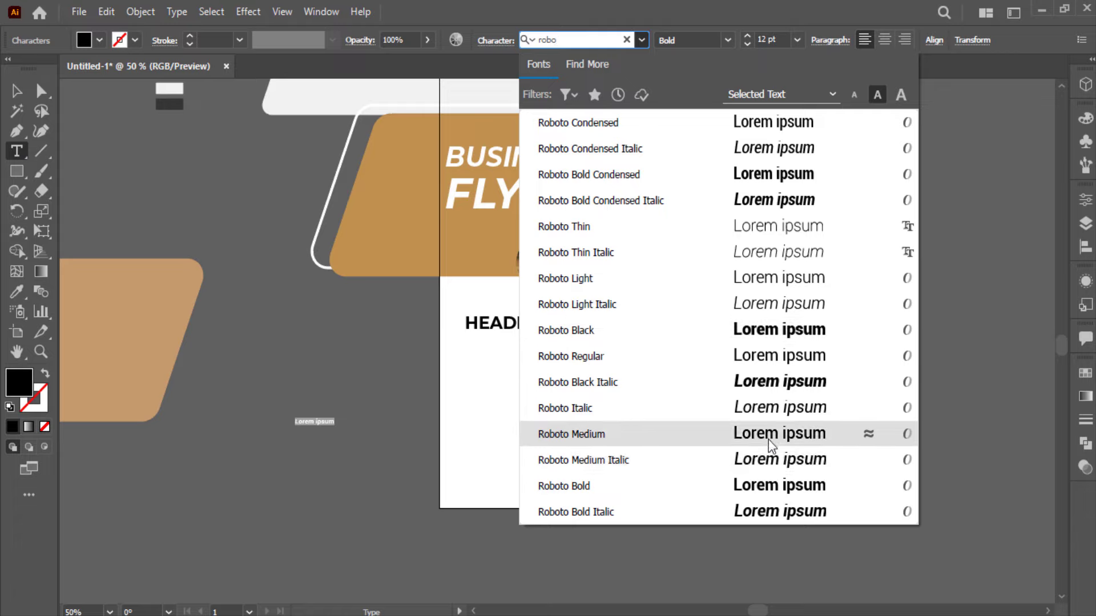
click(759, 356)
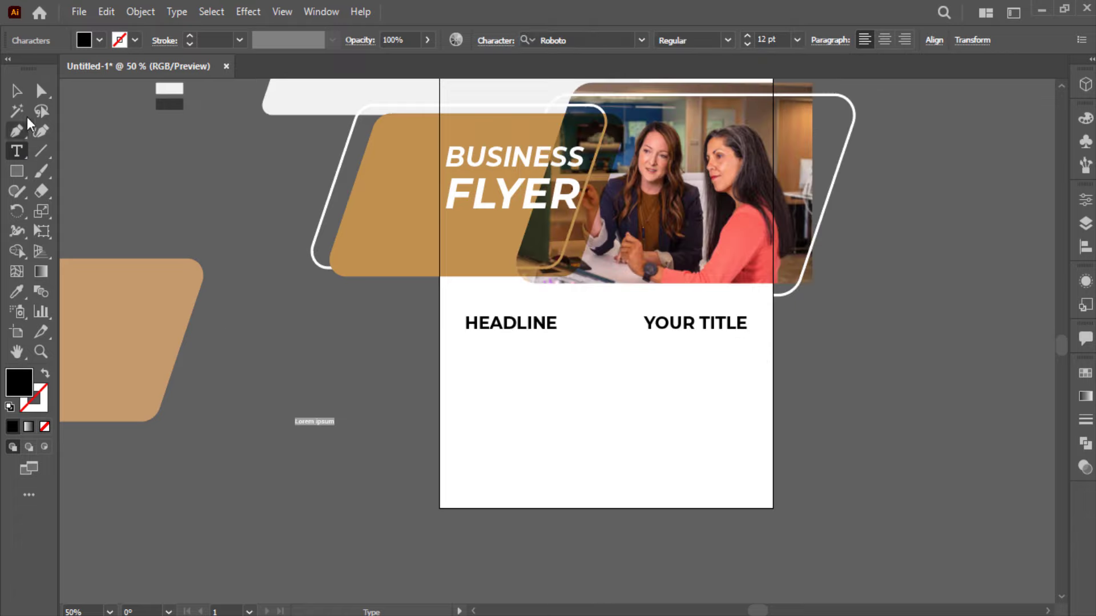
key(Escape)
click(481, 403)
- Zoom to 100% and shrink HEADLINE and YOUR TITLE to 22 pt
key(ctrl+1)
drag(486, 408, 387, 368)
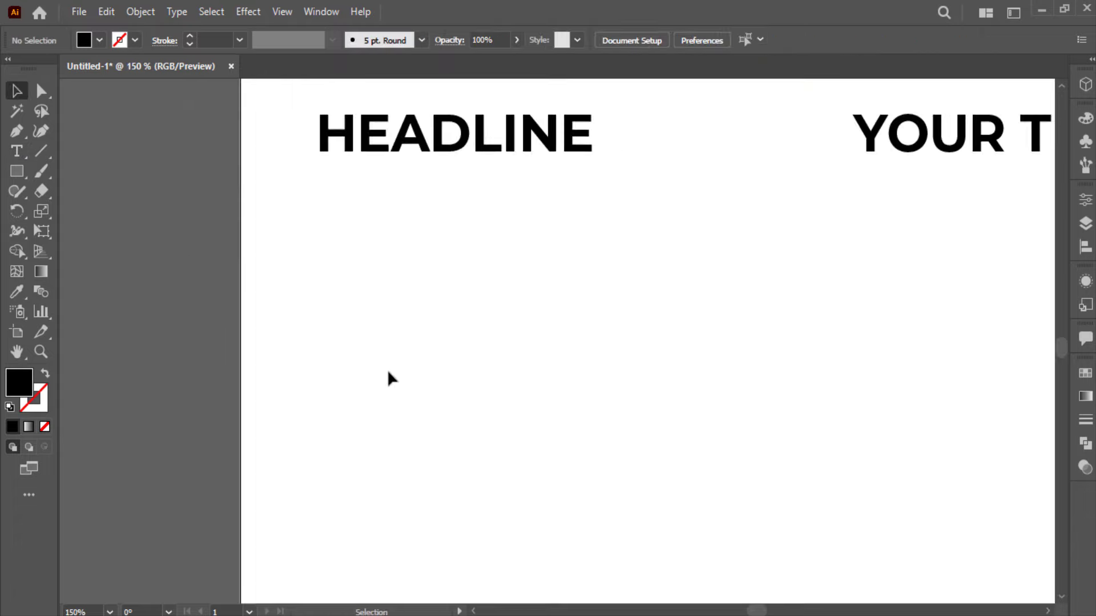
scroll(403, 375, up, 2)
scroll(366, 331, up, 1)
click(460, 234)
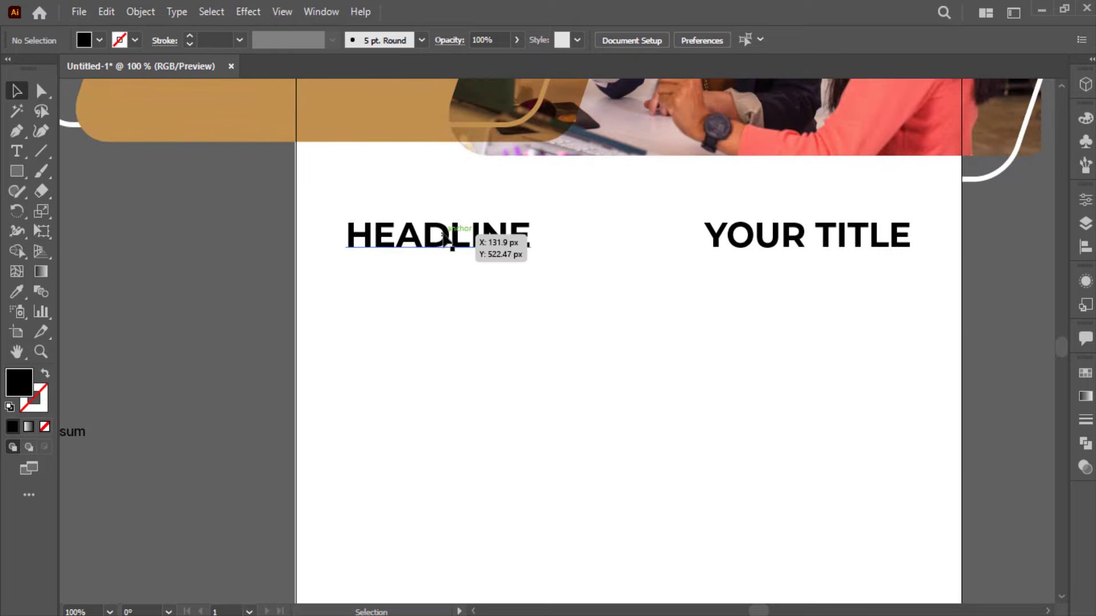
shift+click(879, 244)
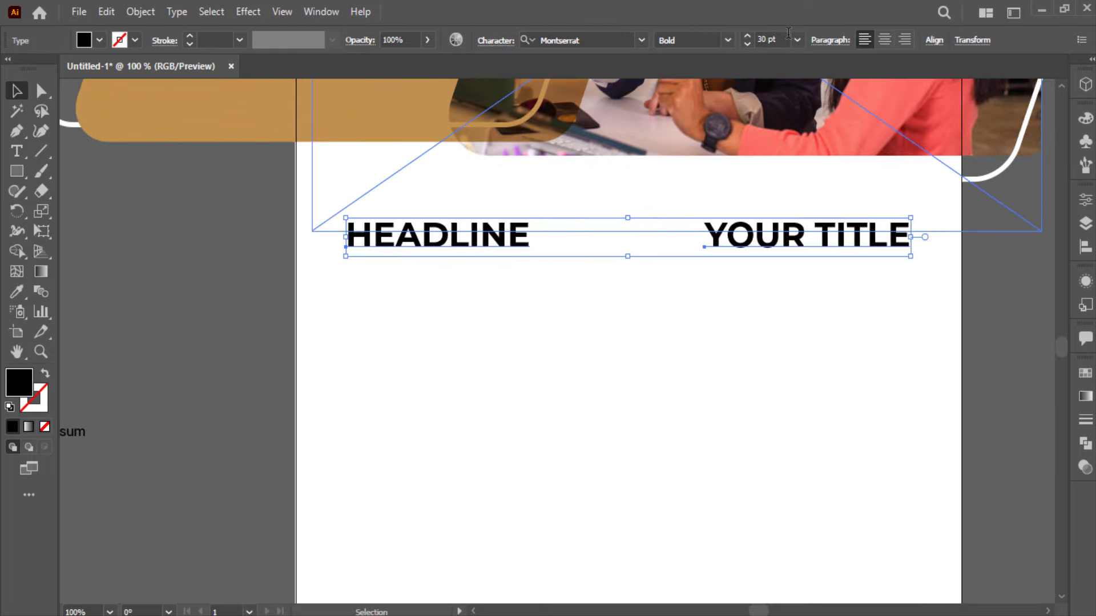
scroll(793, 40, down, 4)
scroll(794, 40, down, 4)
click(711, 314)
- Move both headings up closer to the photo header
click(742, 240)
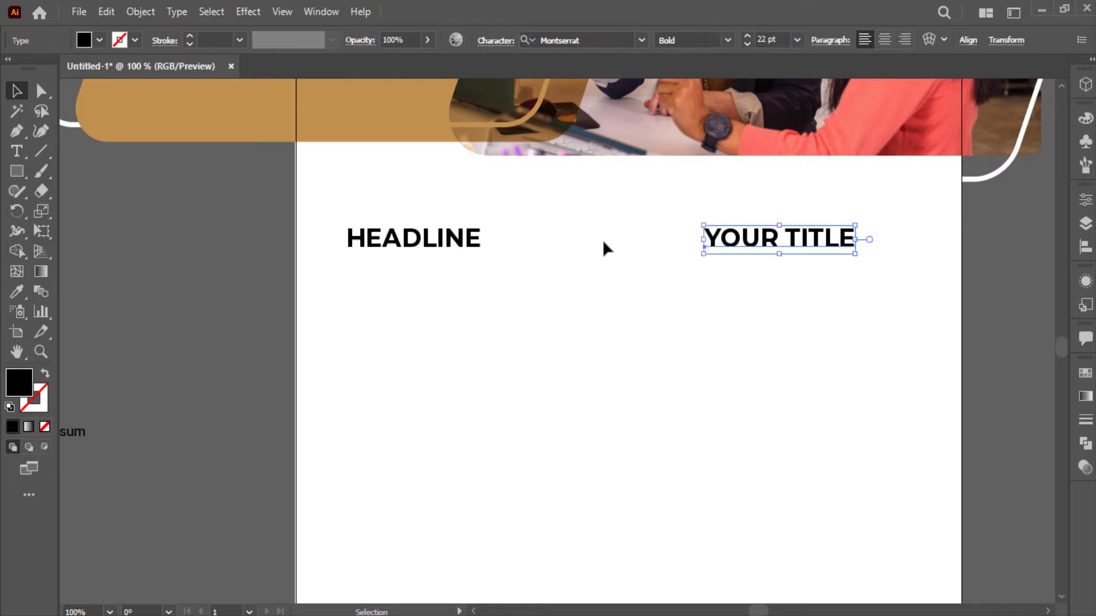
shift+click(459, 245)
drag(819, 240, 819, 216)
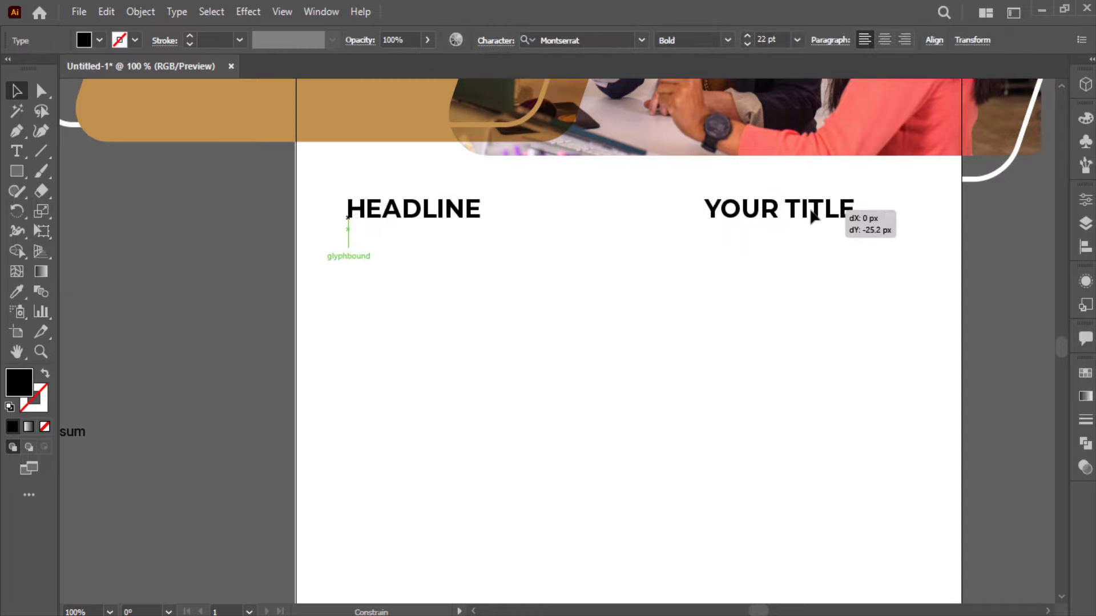
click(508, 328)
click(17, 151)
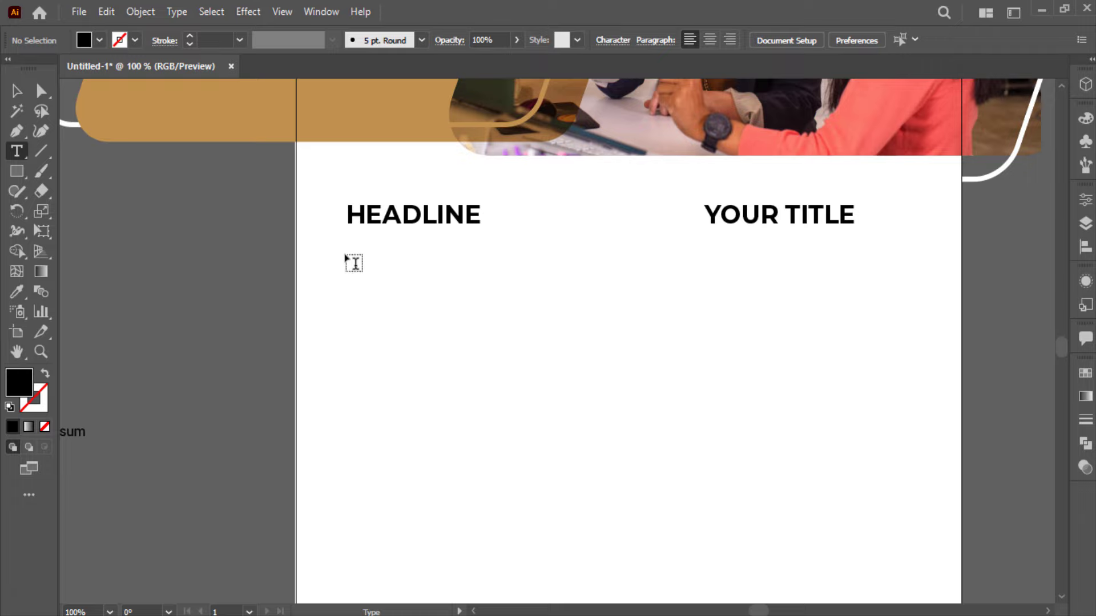
- Create a 14 pt lorem ipsum text box under HEADLINE, lengthened with pasted text
drag(345, 257, 612, 328)
key(Escape)
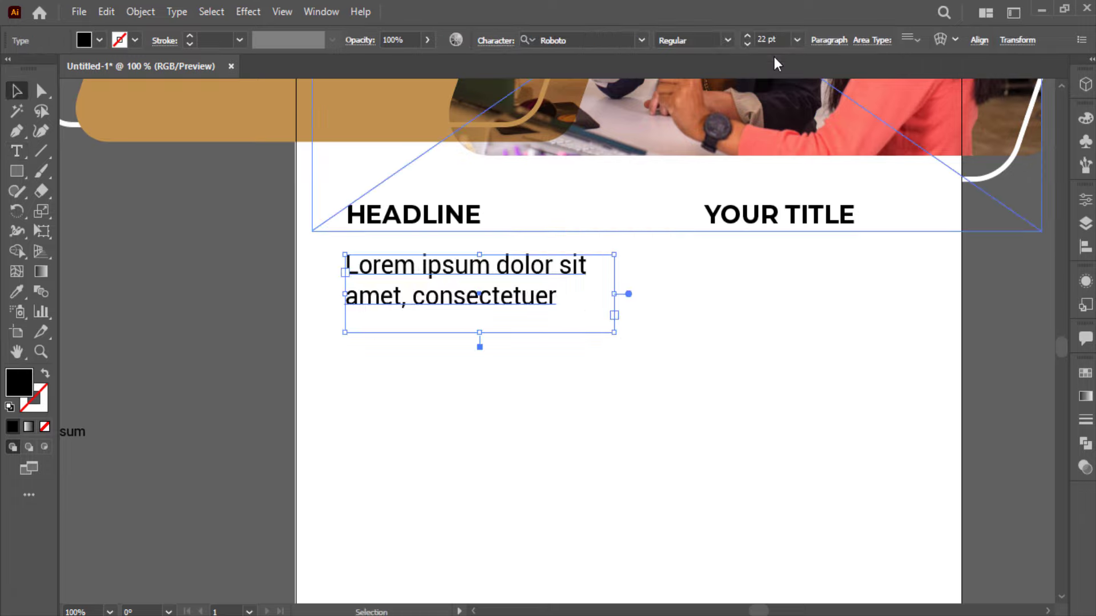
scroll(774, 37, down, 5)
scroll(775, 40, down, 1)
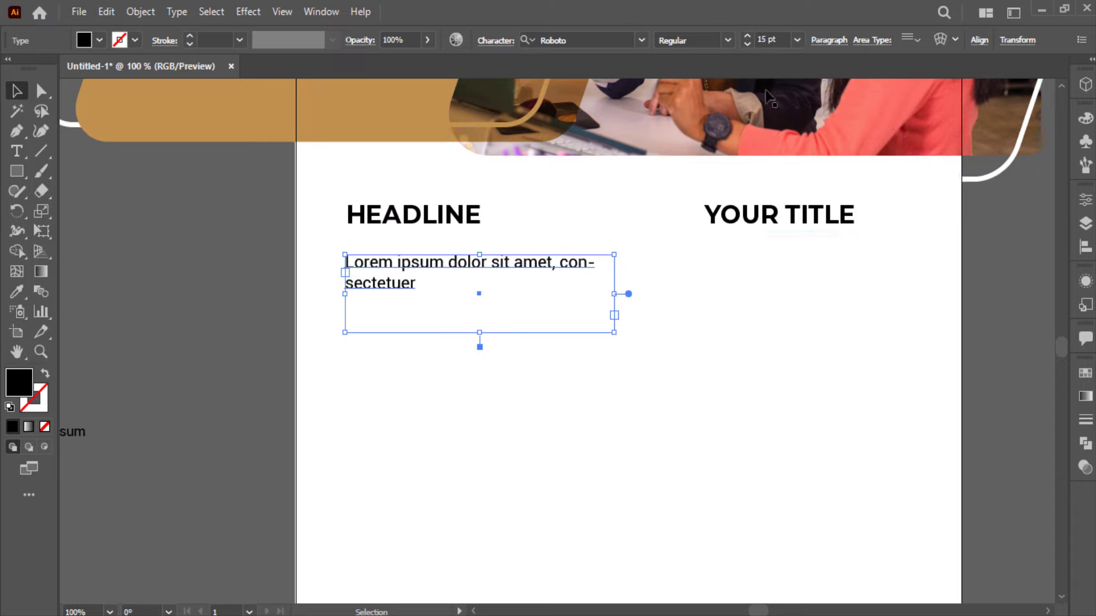
click(407, 289)
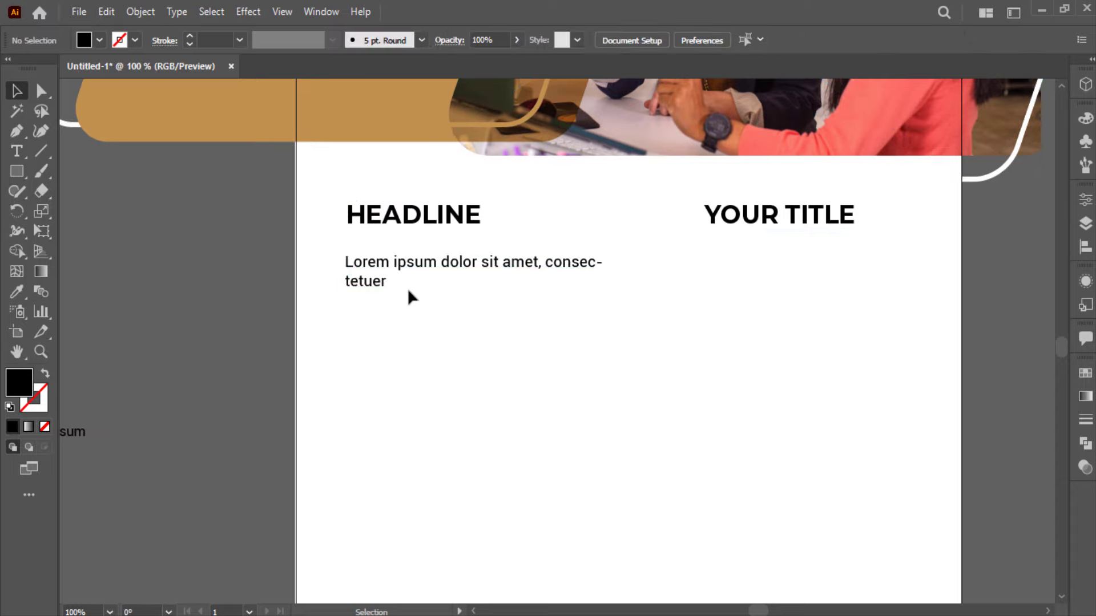
key(t)
triple_click(380, 272)
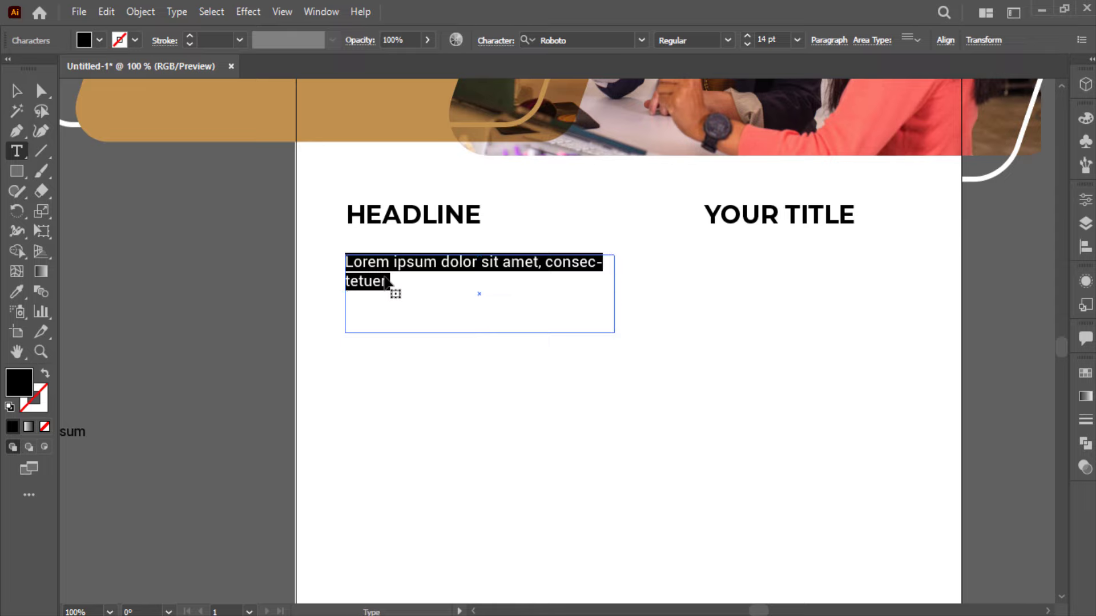
click(387, 282)
key(ctrl+v)
key(ctrl+v)
key(Escape)
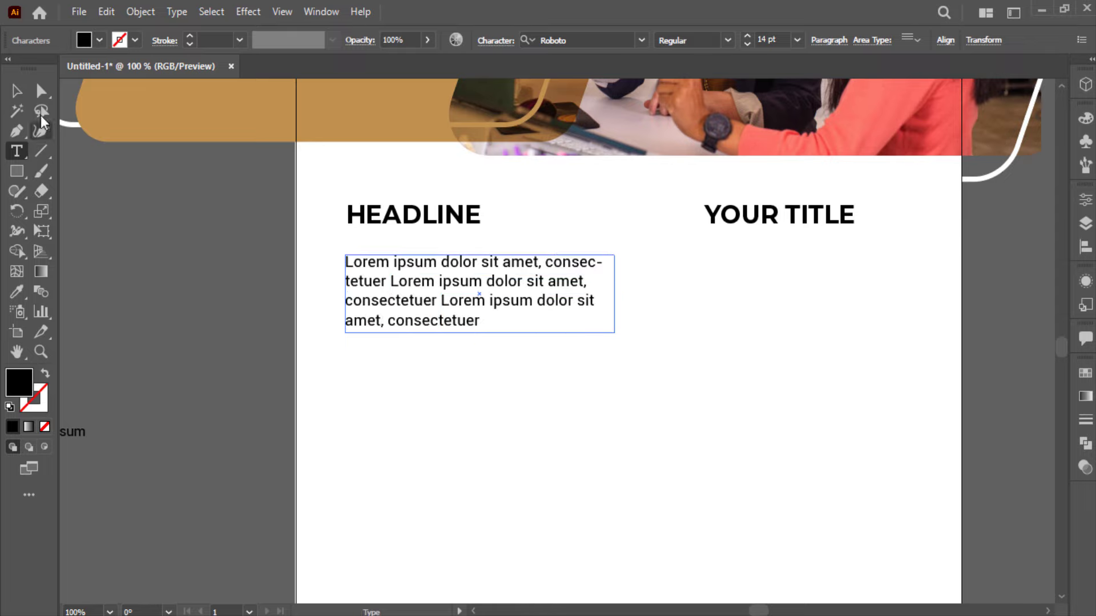
- Duplicate the paragraph below the original and repeat with Ctrl+D for a third
mouse_move(411, 334)
alt+mouse_down()
mouse_move(408, 450)
mouse_move(400, 435)
alt+mouse_up()
scroll(399, 434, down, 2)
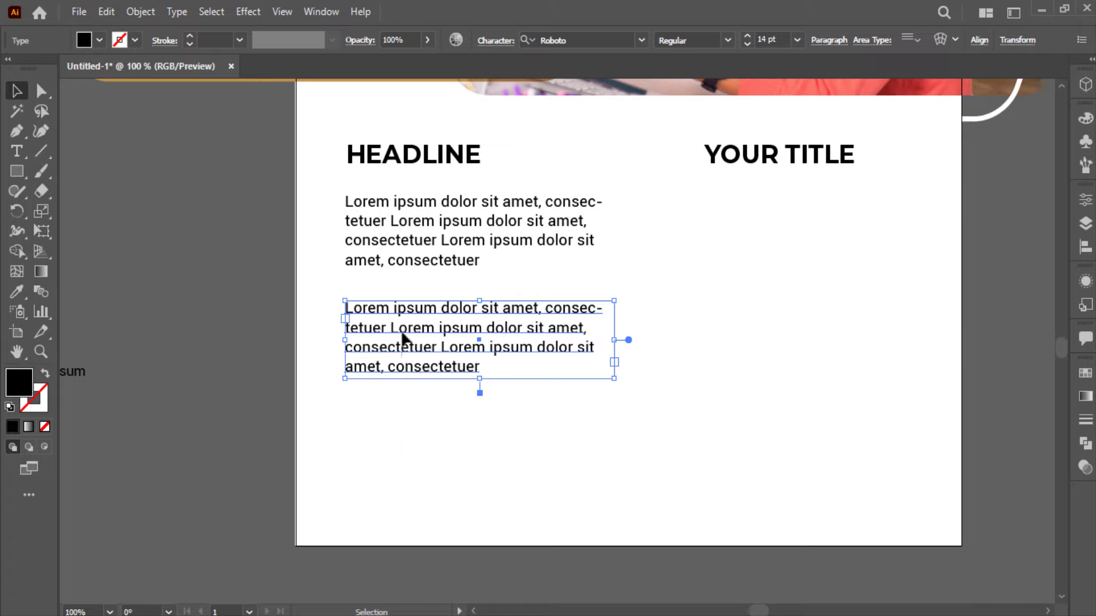
key(ctrl+shift+a)
key(ctrl+z)
key(ctrl+z)
mouse_move(379, 240)
shift+mouse_down()
mouse_move(380, 222)
mouse_move(395, 243)
mouse_move(387, 323)
shift+mouse_up()
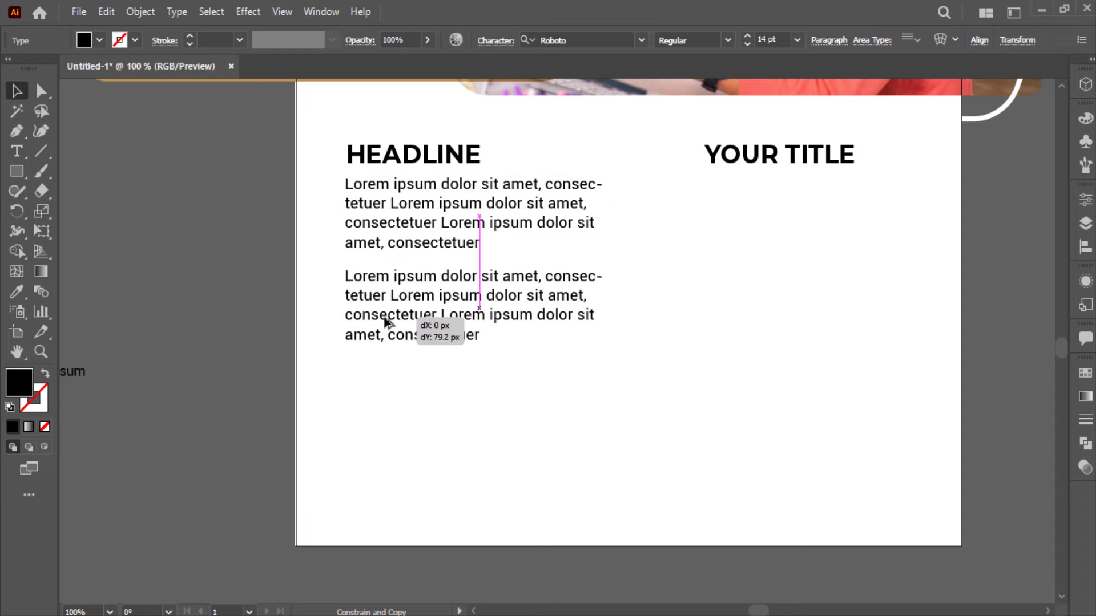
key(ctrl+d)
- Nudge the lower two paragraphs down so all three are evenly spaced
key(ctrl+shift+a)
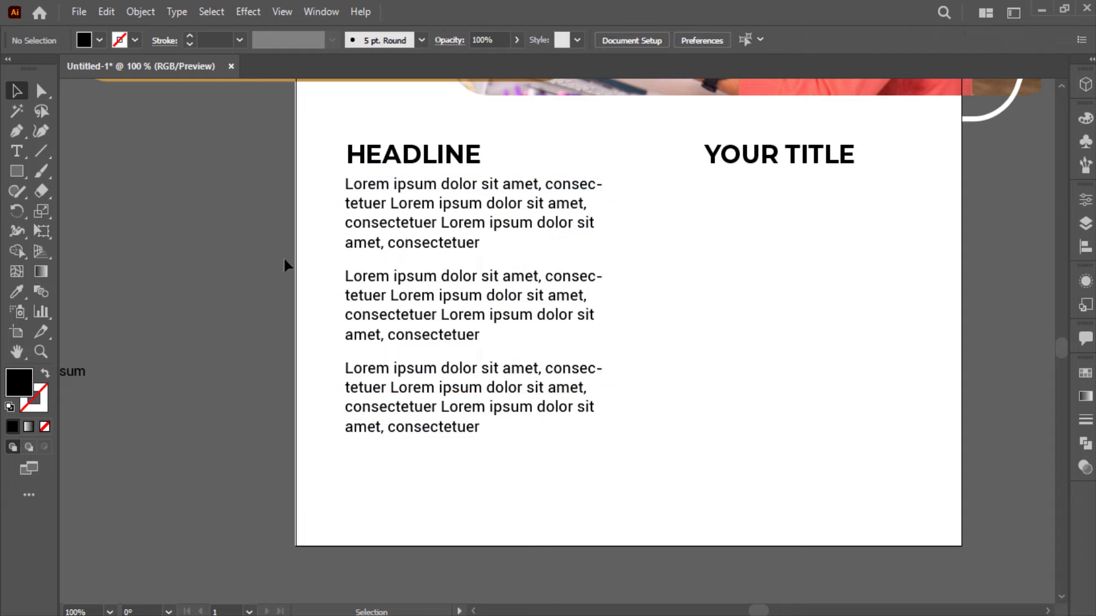
drag(306, 302, 364, 361)
key(Down)
key(Down)
key(Down)
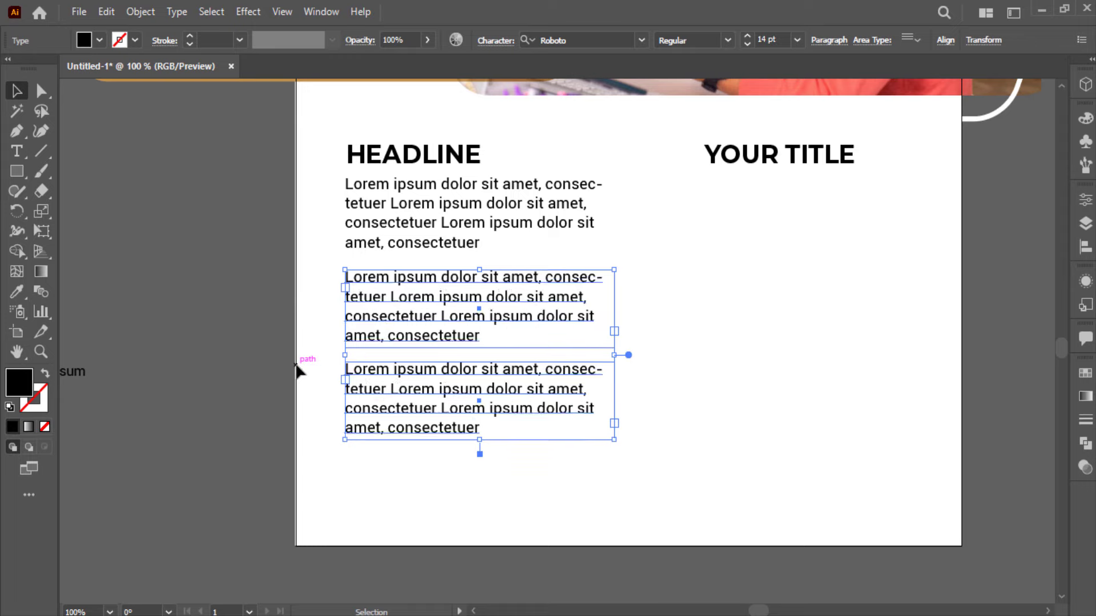
click(338, 411)
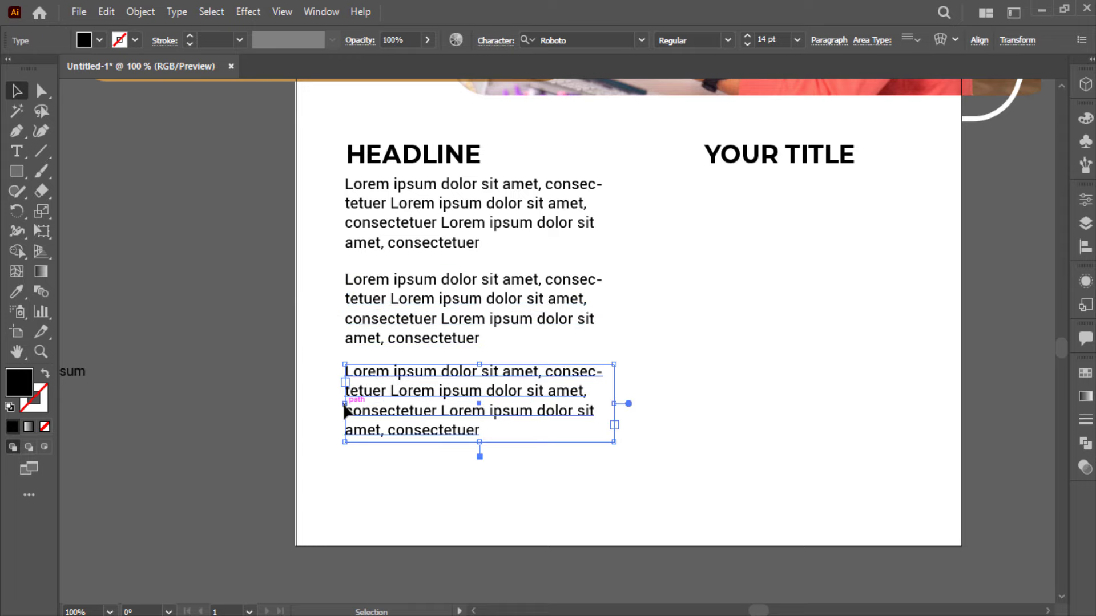
key(Down)
key(Down)
key(Down)
click(303, 392)
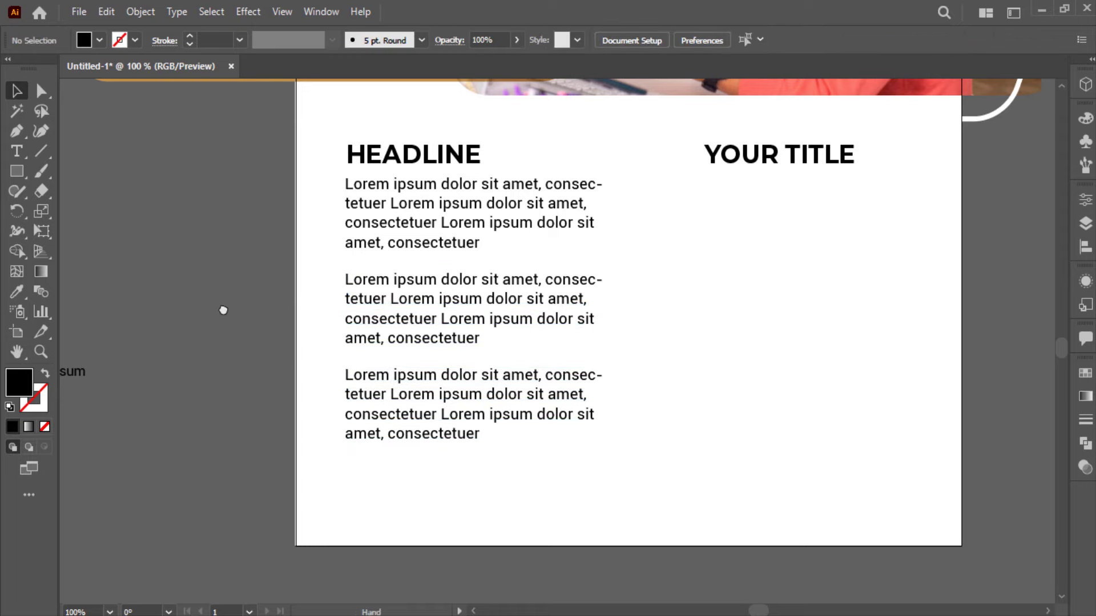
drag(361, 238, 277, 268)
click(314, 191)
- Raise both headings slightly and add thin underline bars under HEADLINE and YOUR TITLE
shift+click(697, 184)
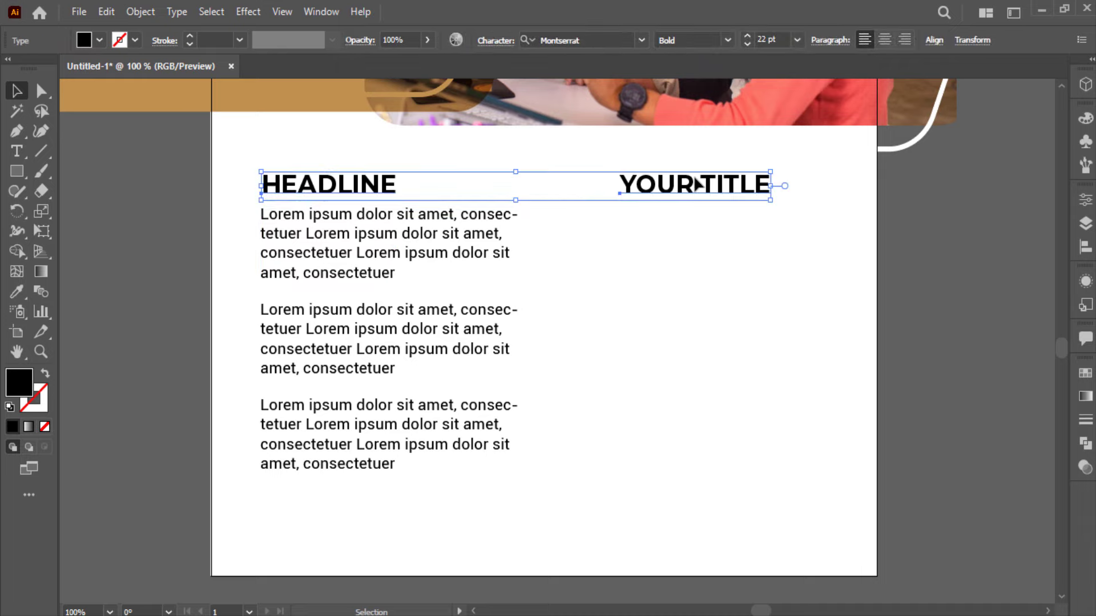
key(Up)
key(Up)
key(Up)
key(Up)
key(Up)
key(Up)
key(Up)
key(Up)
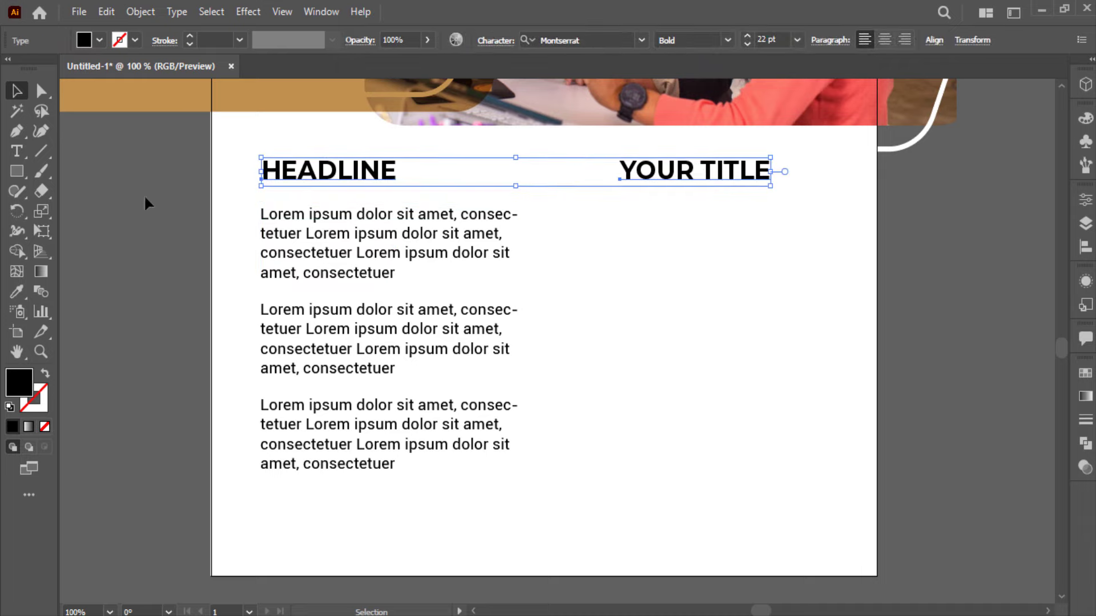
click(145, 204)
click(11, 173)
drag(260, 185, 433, 192)
key(v)
click(409, 207)
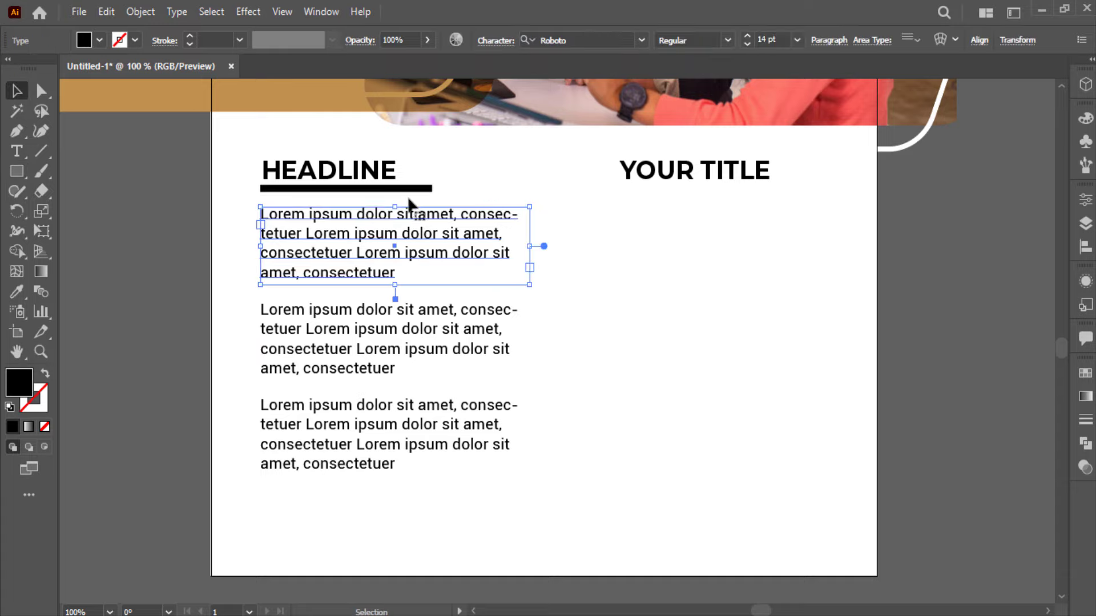
drag(366, 189, 729, 211)
click(655, 265)
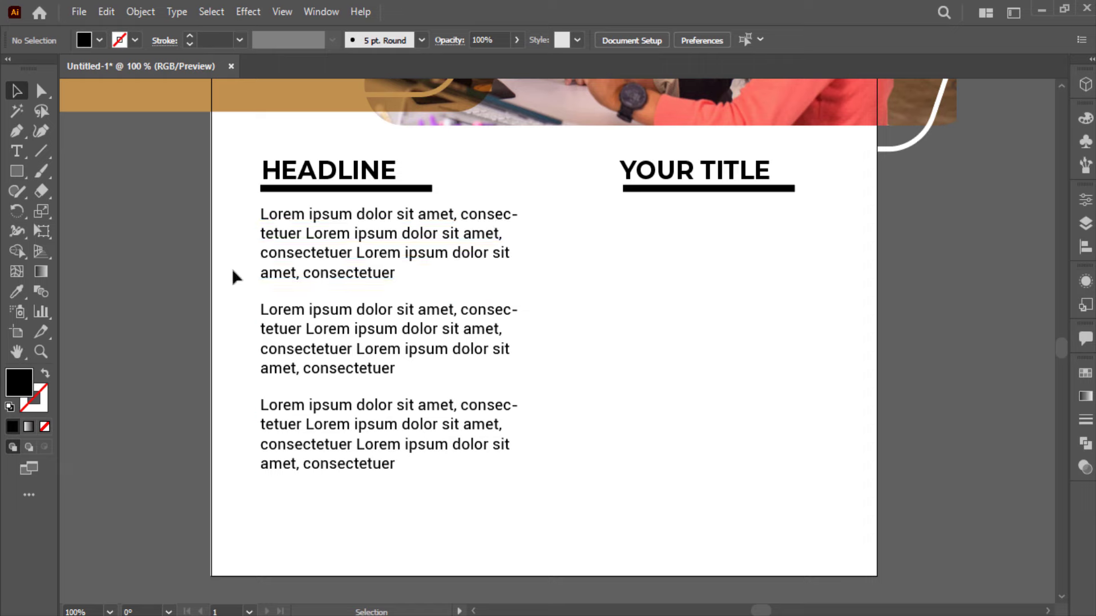
- Copy the first paragraph under YOUR TITLE, narrow it to fit and trim its ending
click(111, 306)
click(320, 251)
drag(320, 251, 664, 256)
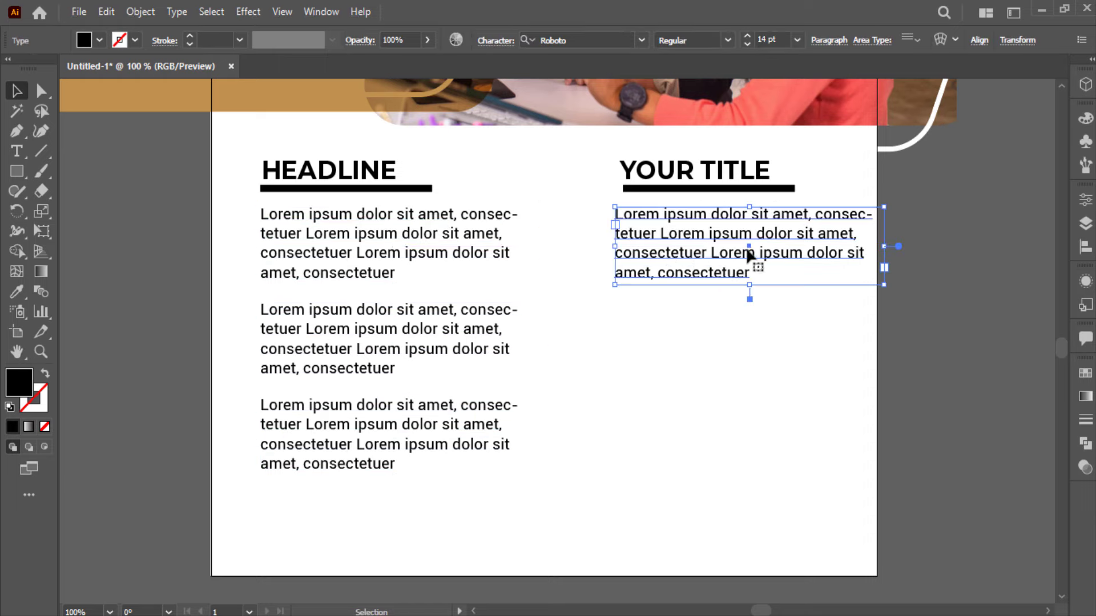
key(t)
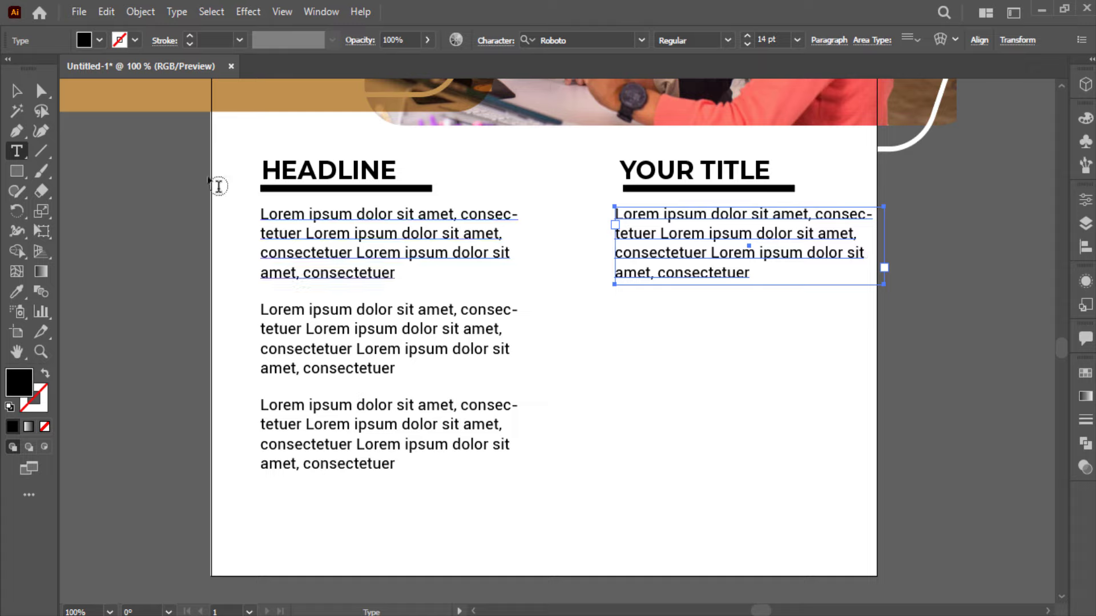
click(17, 91)
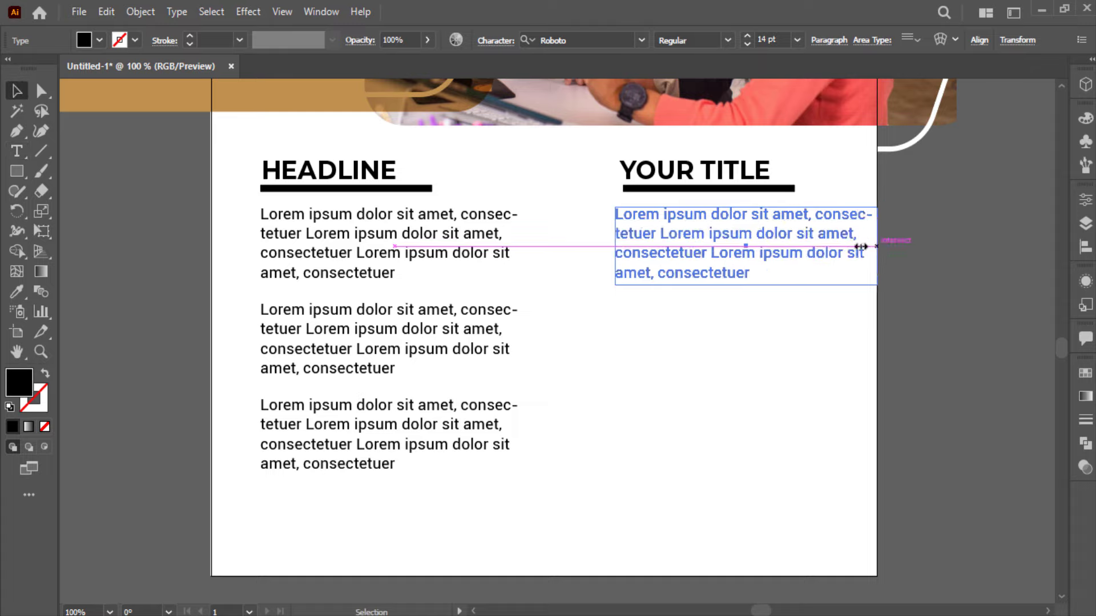
drag(889, 247, 849, 248)
key(t)
drag(671, 253, 826, 282)
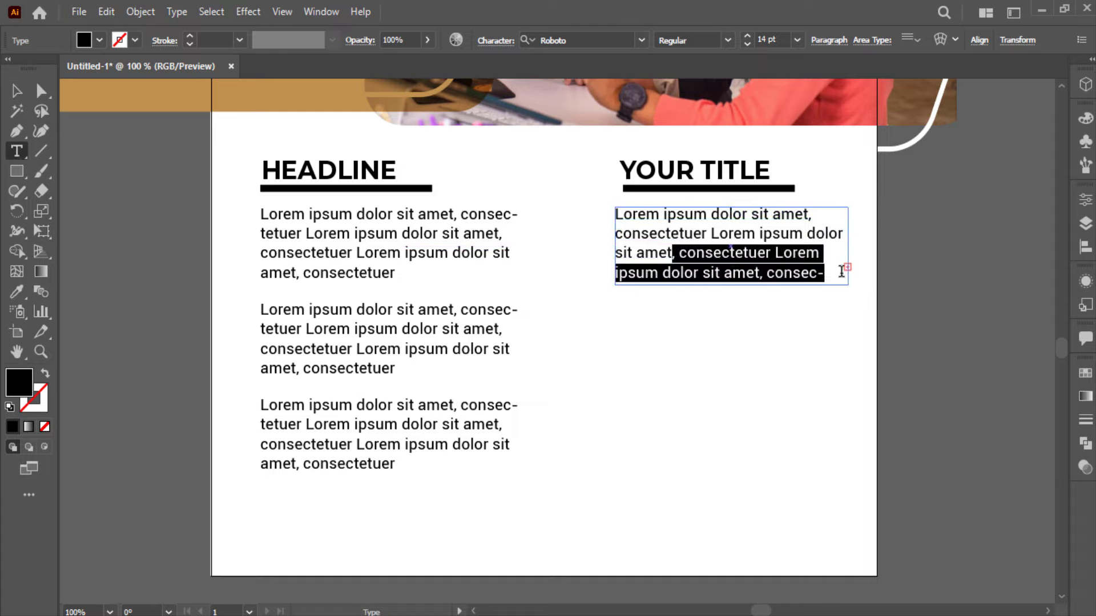
key(BackSpace)
- Duplicate the right paragraph downward repeatedly to make four paragraphs in the column
click(17, 92)
click(499, 348)
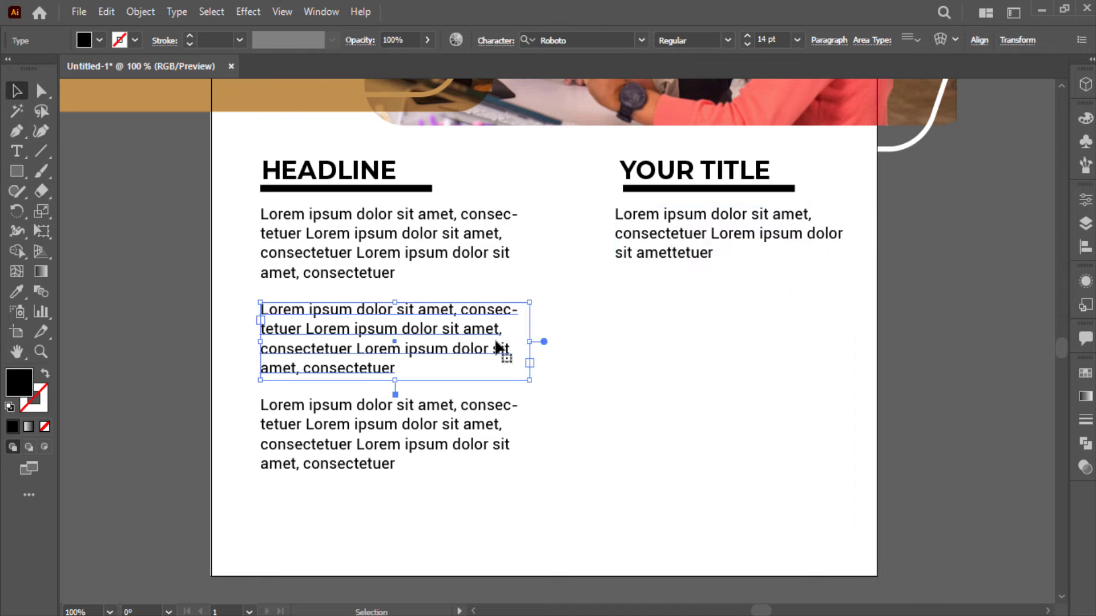
drag(655, 258, 656, 343)
key(ctrl+d)
key(ctrl+d)
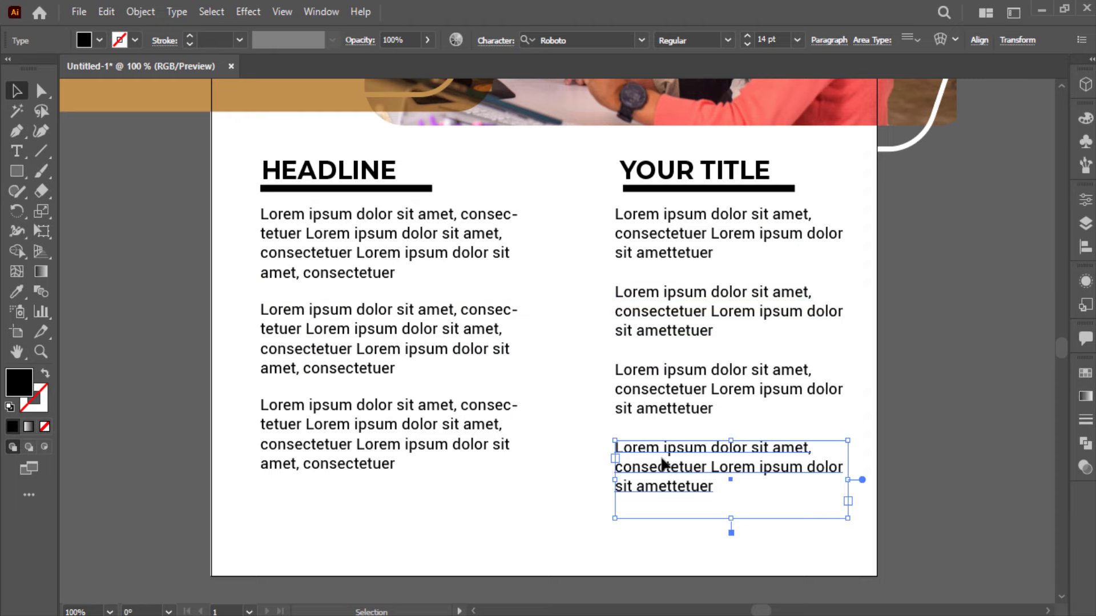
- Nudge the lower right-column paragraphs with arrow keys until all gaps are equal
drag(557, 318, 700, 491)
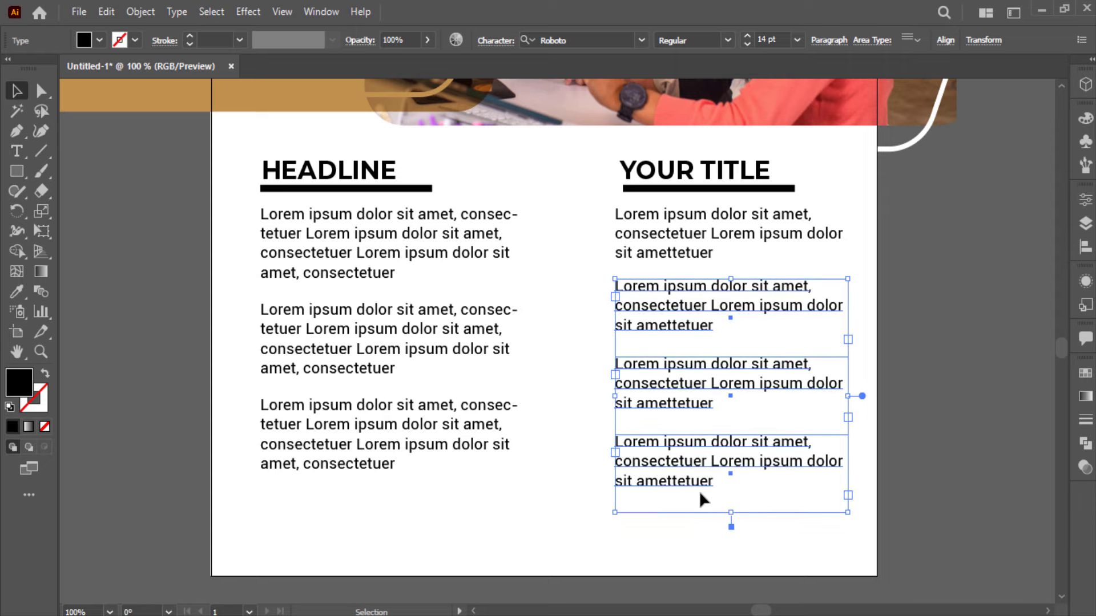
click(525, 352)
drag(583, 347, 665, 482)
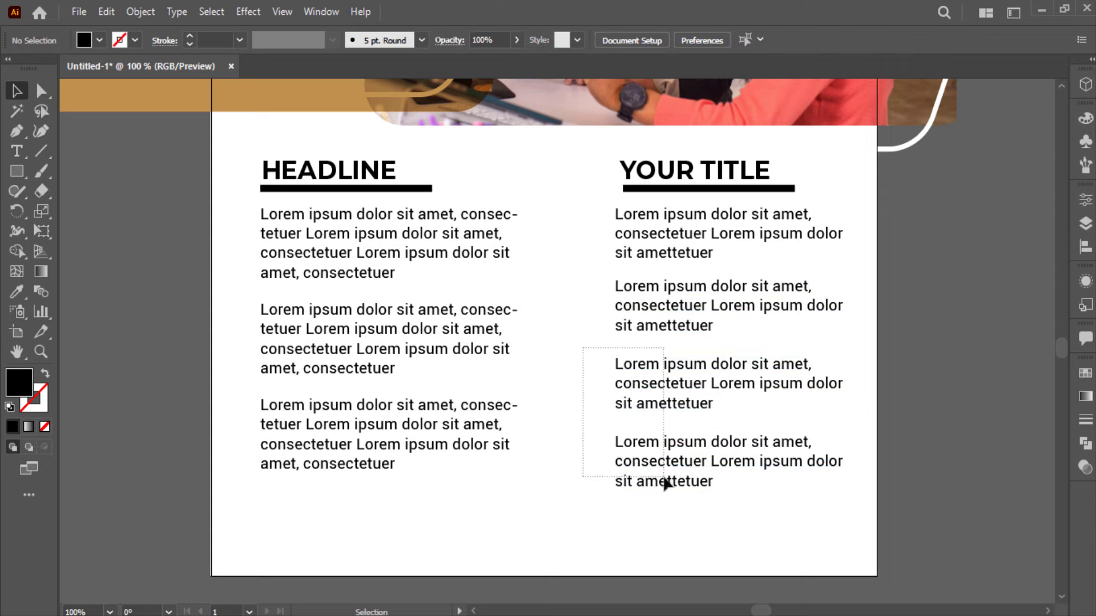
key(Up)
key(Up)
key(Up)
click(535, 404)
drag(542, 307, 668, 479)
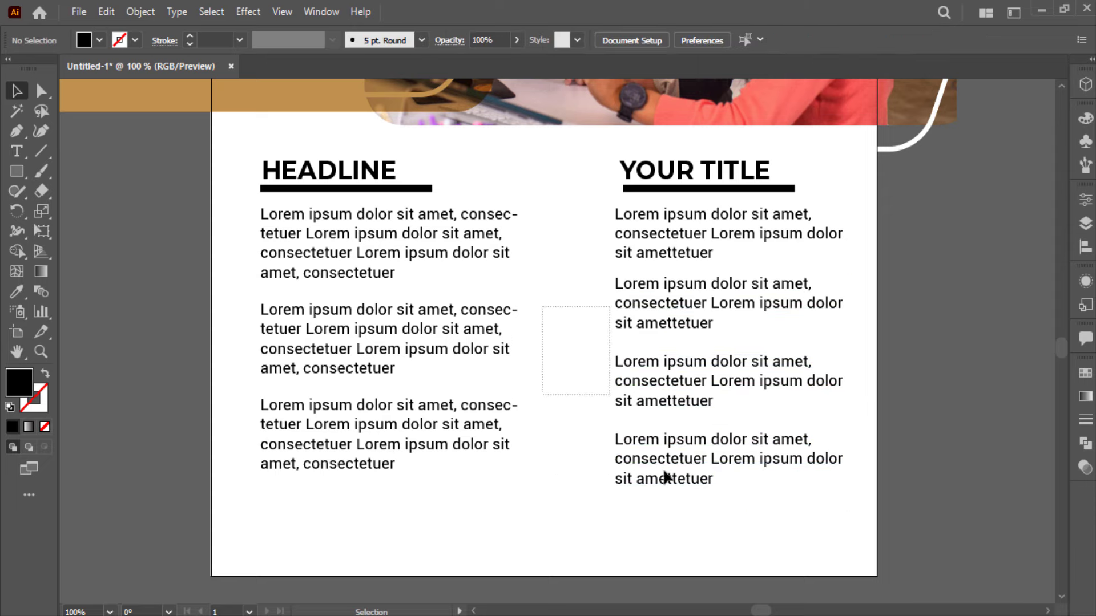
key(Down)
click(575, 418)
drag(575, 418, 691, 513)
key(Up)
key(Up)
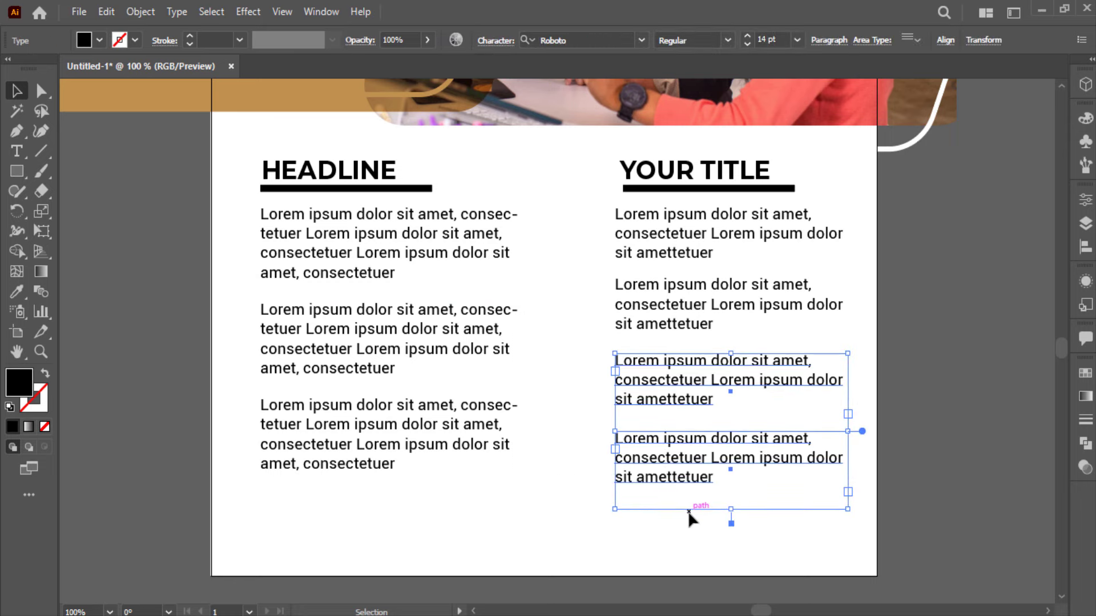
key(Up)
key(Up)
key(Up)
key(Up)
click(541, 453)
click(638, 482)
key(Up)
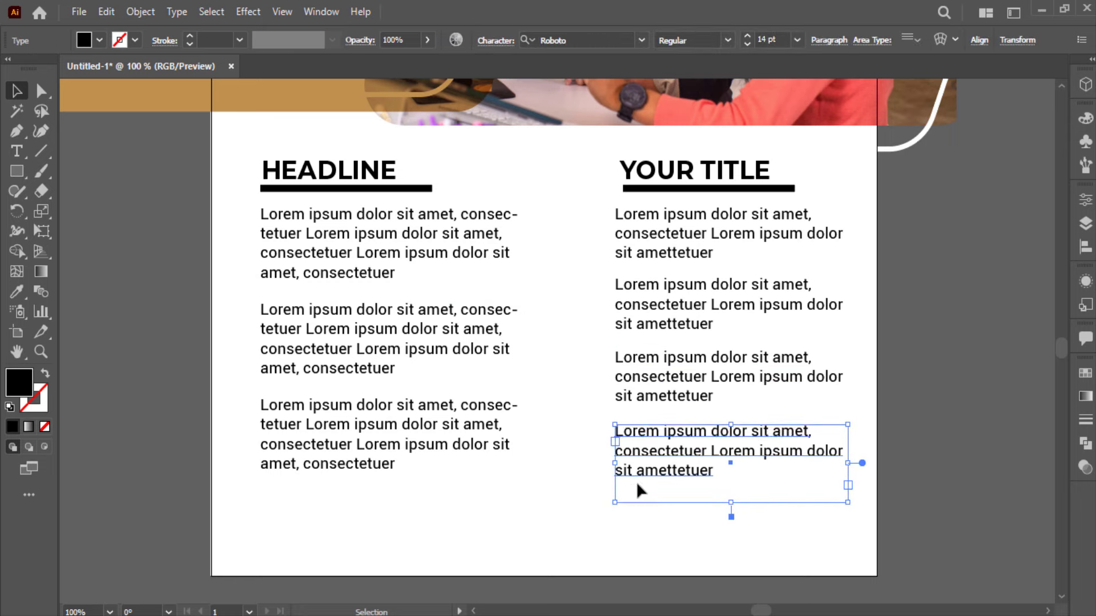
key(Up)
key(Up)
key(Up)
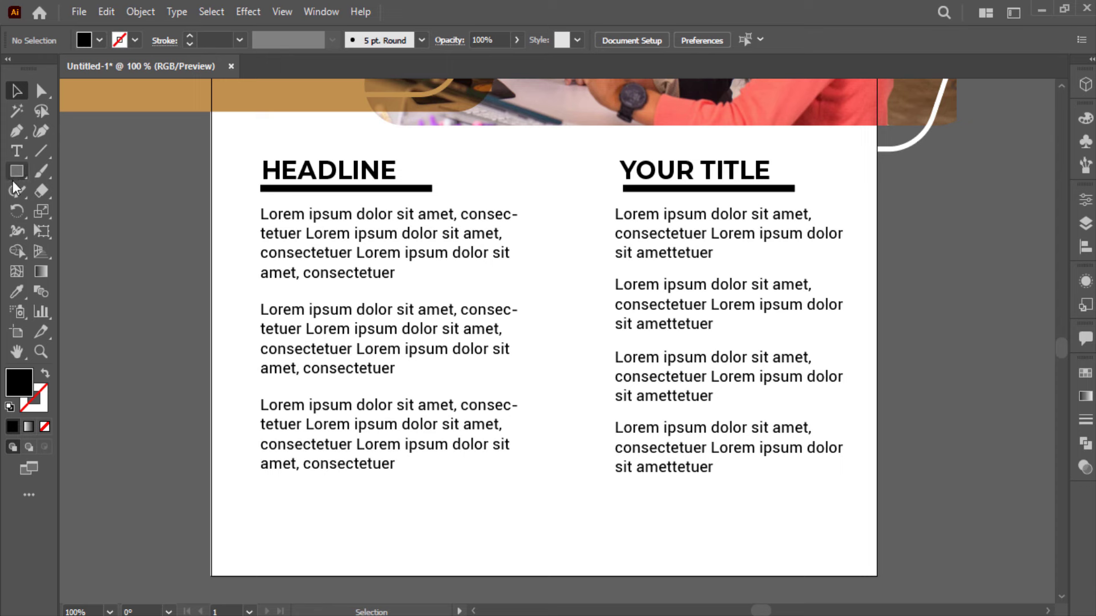
- Draw a black circle beside the first paragraph and shrink it to bullet size
drag(17, 171, 76, 212)
mouse_move(210, 201)
mouse_down()
mouse_move(310, 305)
mouse_move(354, 330)
mouse_up()
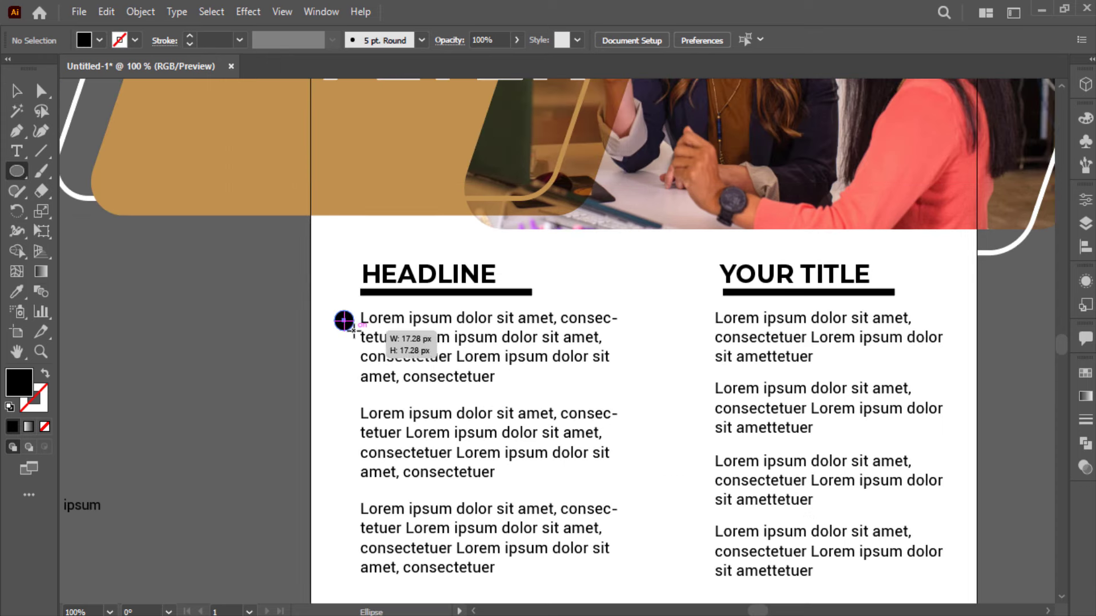
key(v)
scroll(299, 316, up, 1)
scroll(300, 317, up, 1)
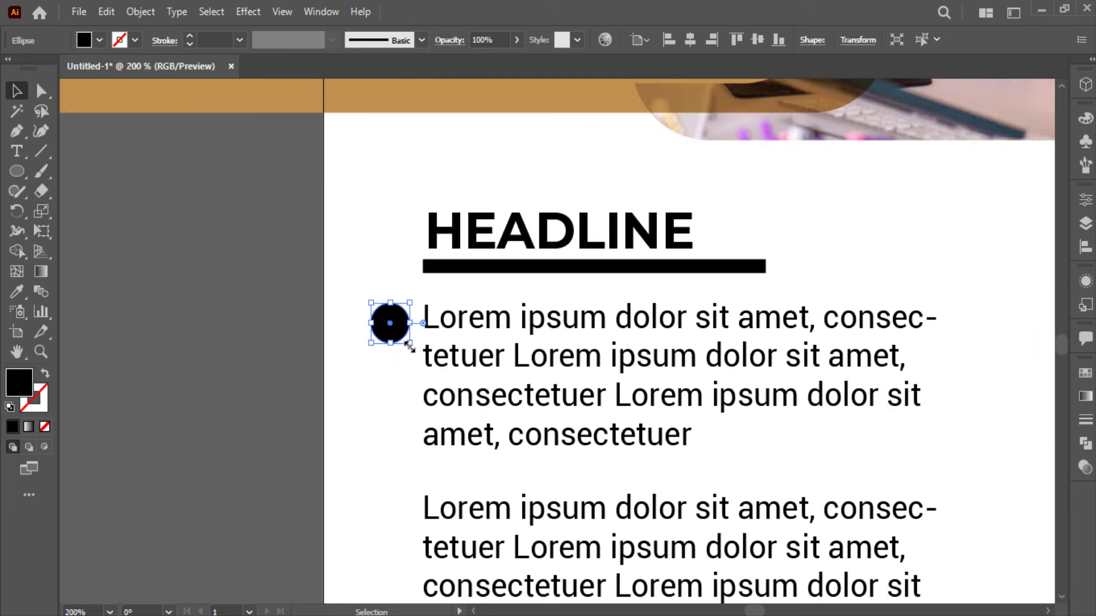
click(385, 340)
drag(409, 346, 387, 322)
- Copy the bullet beside the second and third left-column paragraphs, about 70 px apart
scroll(387, 278, down, 2)
drag(393, 219, 393, 409)
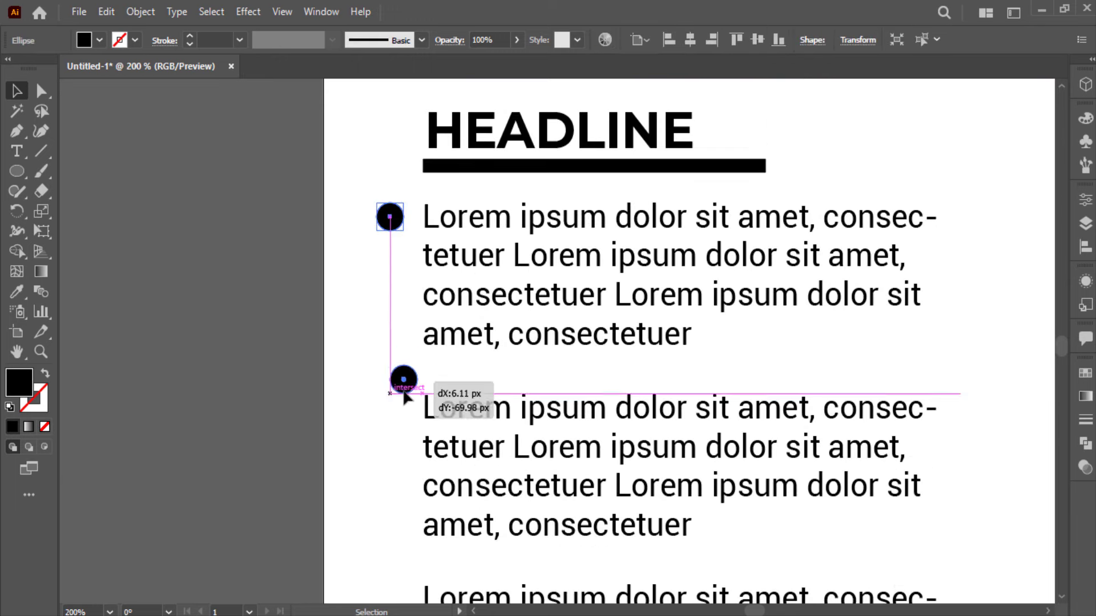
scroll(394, 301, down, 2)
drag(394, 296, 401, 484)
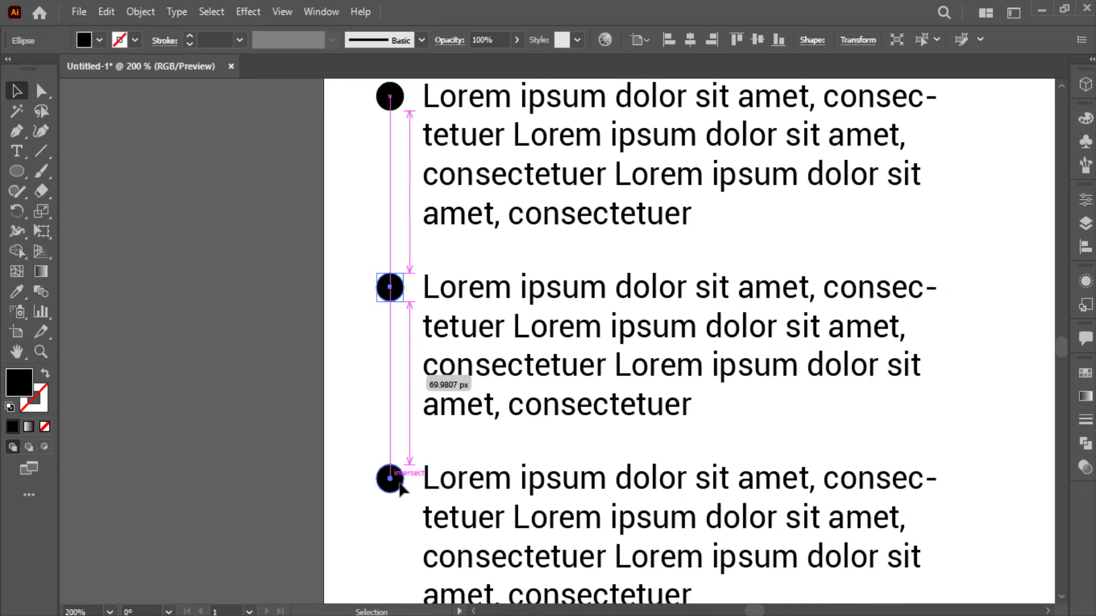
drag(521, 431, 325, 477)
mouse_move(754, 428)
mouse_down()
mouse_move(499, 460)
mouse_move(431, 486)
mouse_up()
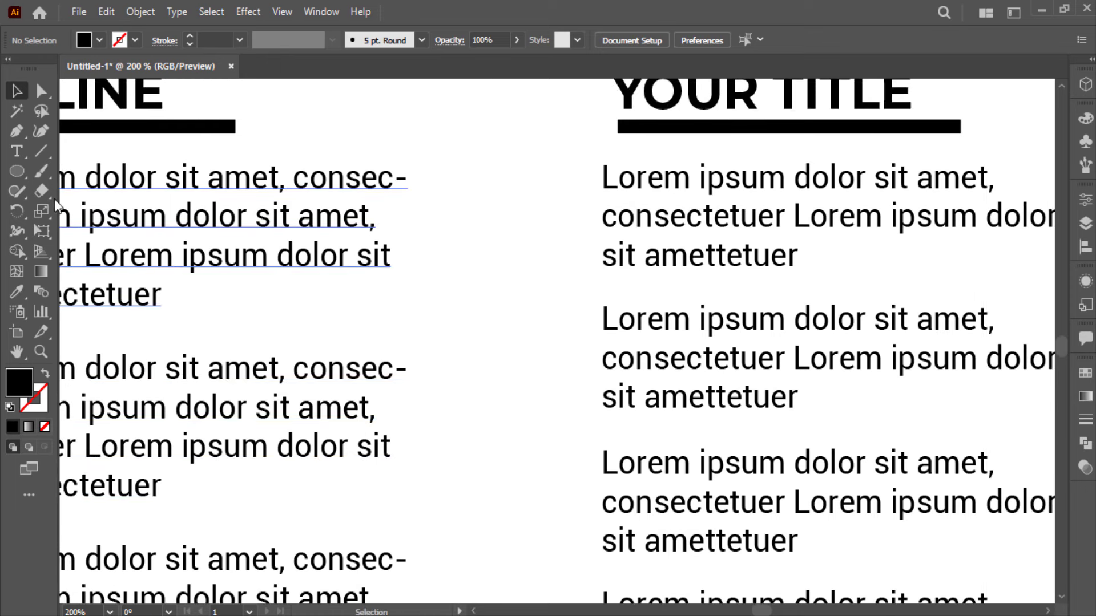
- Draw a small outlined, unfilled square beside the first YOUR TITLE paragraph and shrink it slightly
click(15, 174)
click(97, 164)
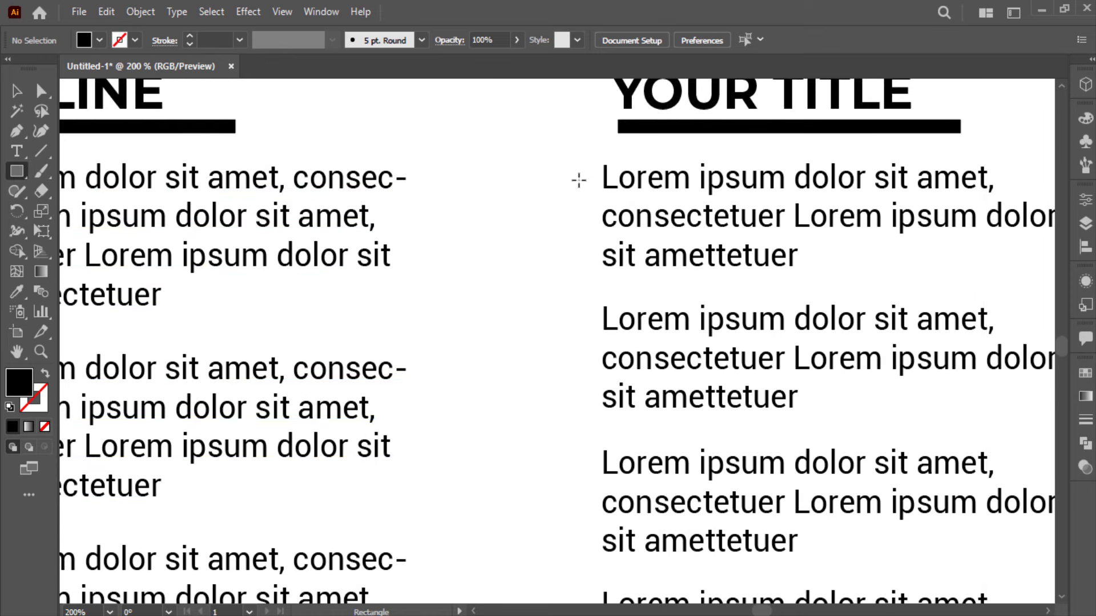
drag(568, 178, 582, 191)
key(shift+x)
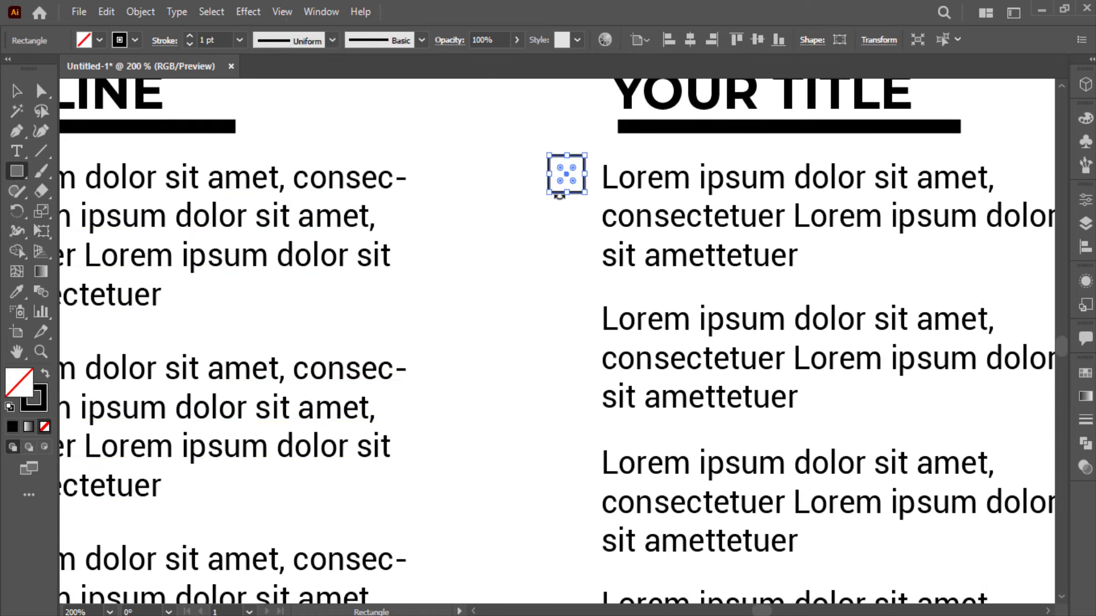
scroll(558, 199, up, 2)
click(16, 91)
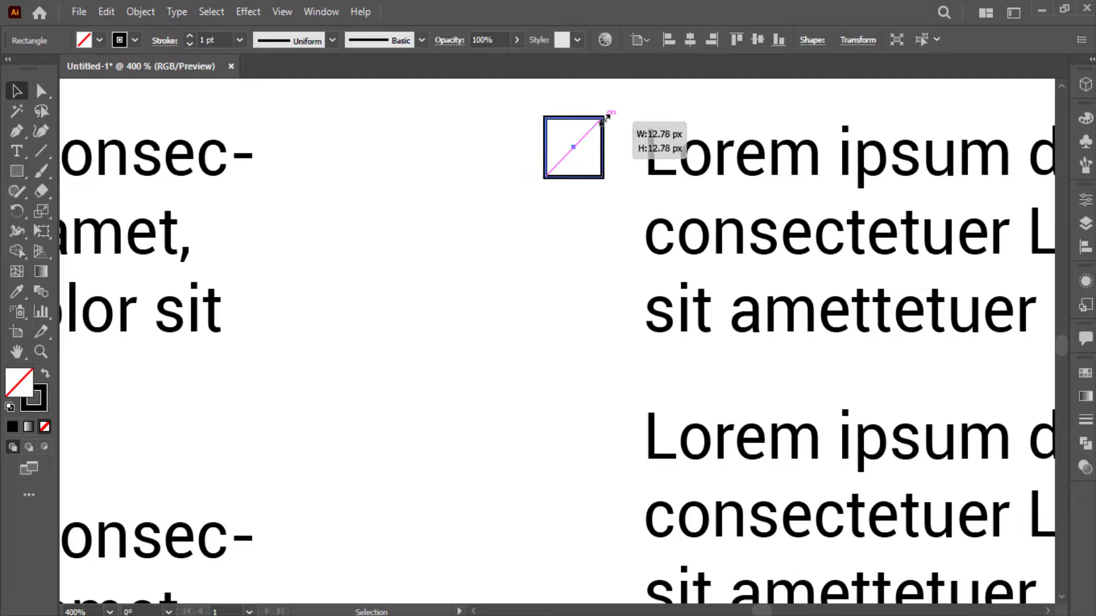
drag(610, 110, 602, 118)
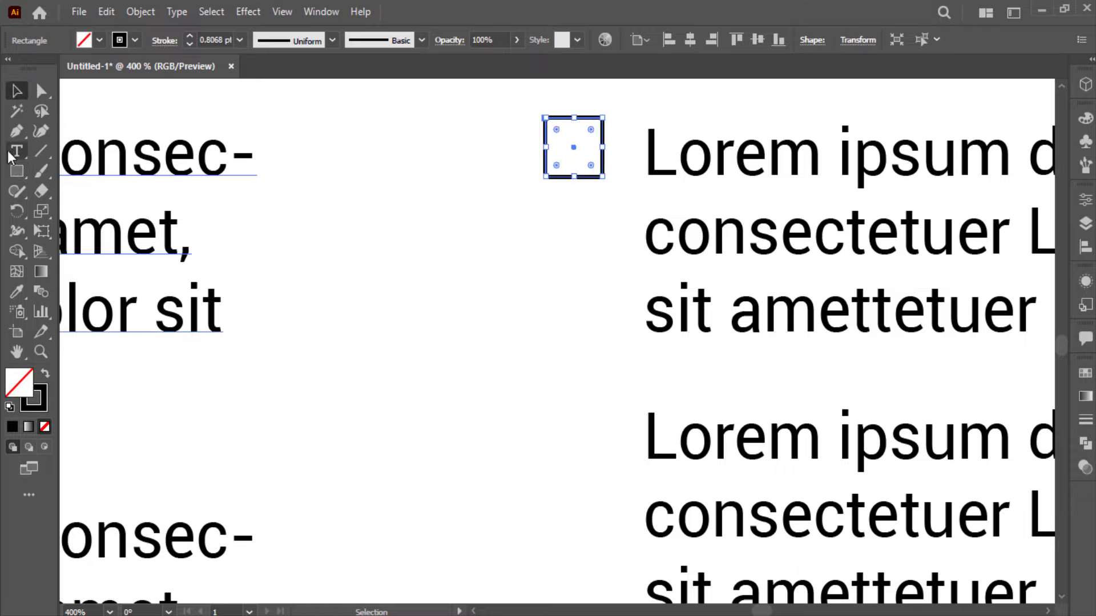
- Draw a two-stroke checkmark in the square, its long arm overshooting the corner
click(40, 152)
drag(559, 143, 565, 143)
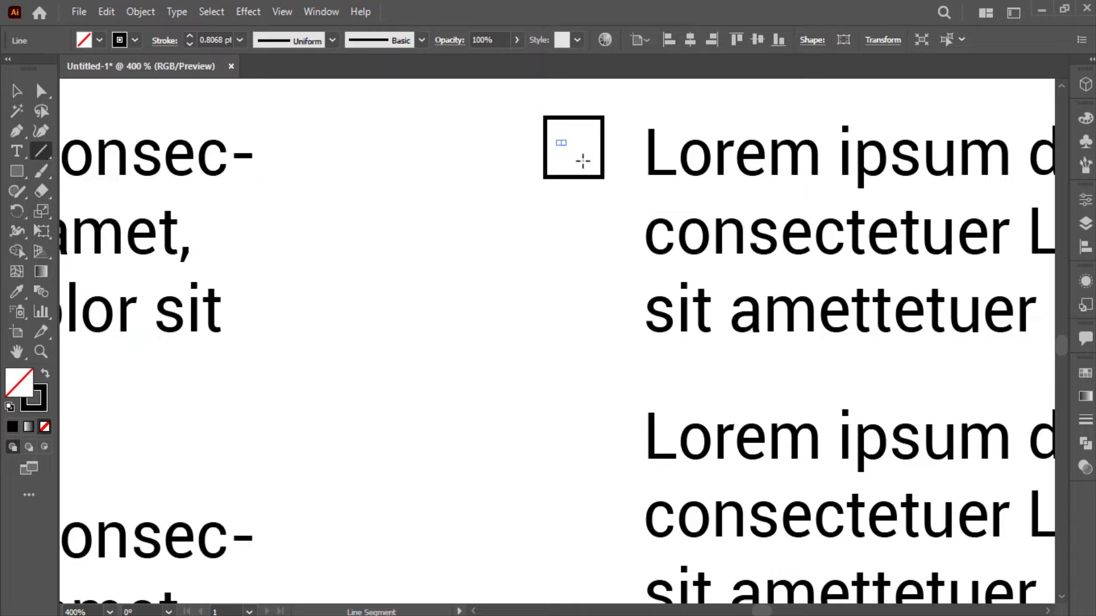
key(ctrl+z)
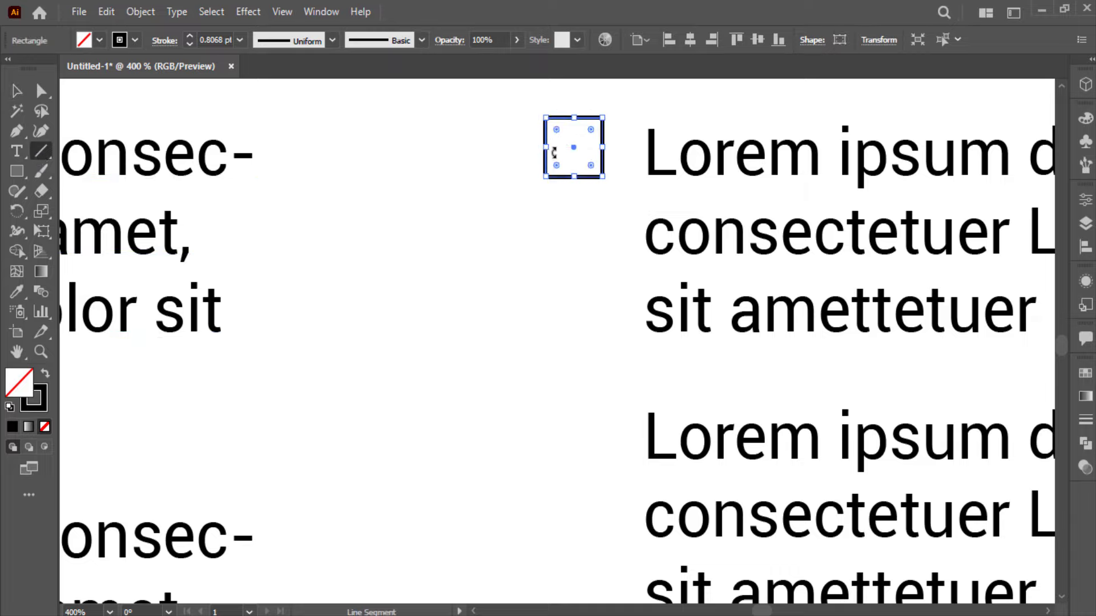
mouse_move(562, 143)
mouse_down()
mouse_move(582, 164)
mouse_move(623, 154)
mouse_up()
key(ctrl+z)
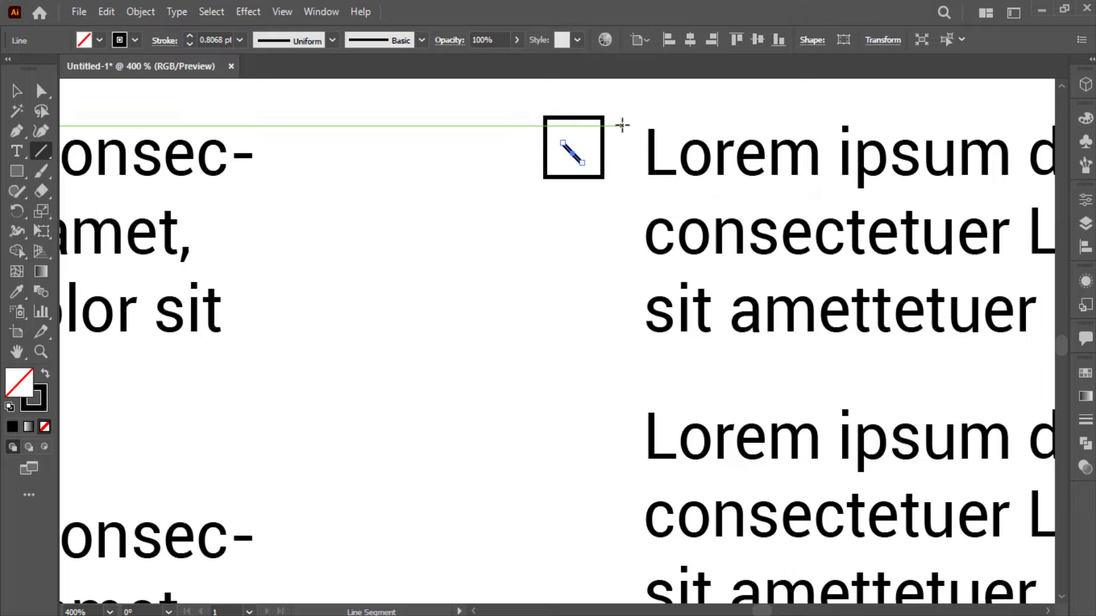
mouse_move(623, 125)
mouse_down()
mouse_move(575, 169)
mouse_move(582, 162)
mouse_up()
click(16, 91)
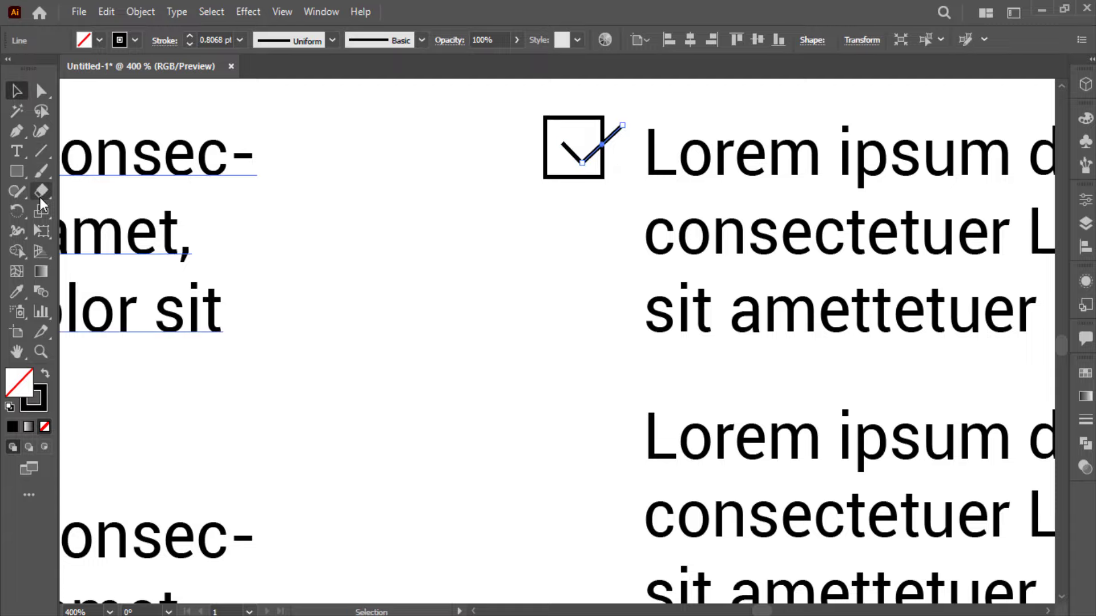
drag(43, 193, 99, 210)
- Cut the box's right edge twice and delete the piece to leave a gap for the tick
scroll(589, 130, up, 2)
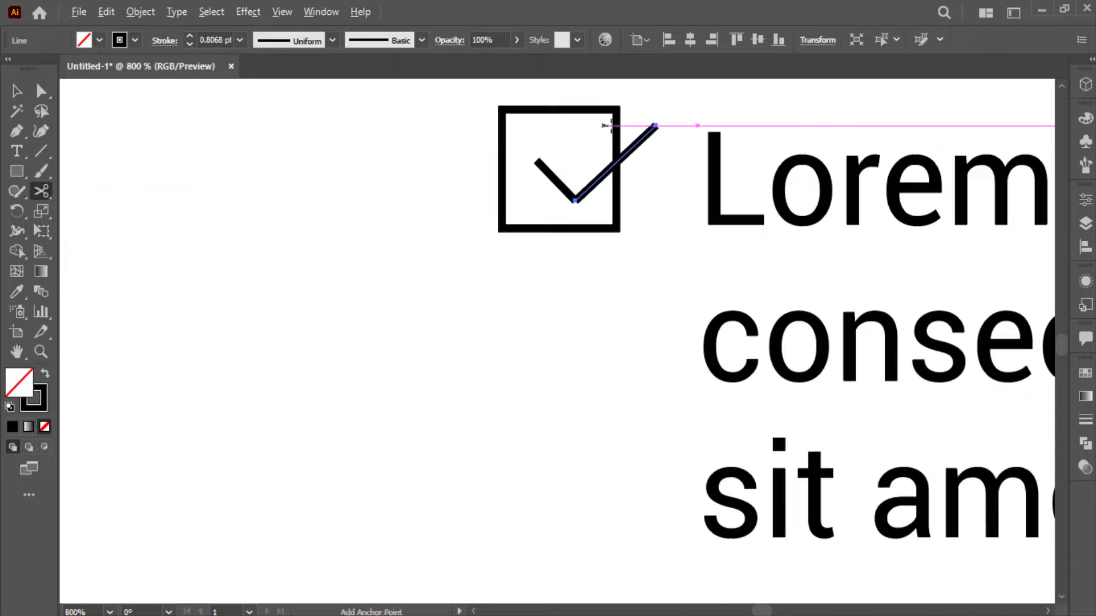
scroll(590, 130, up, 1)
click(616, 229)
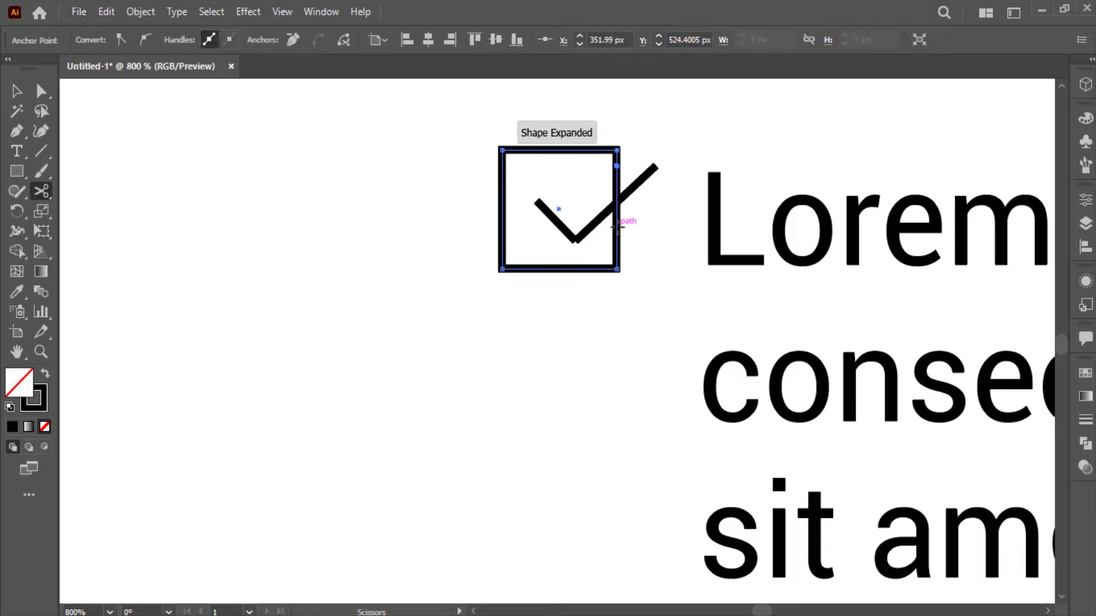
click(617, 227)
key(v)
click(664, 234)
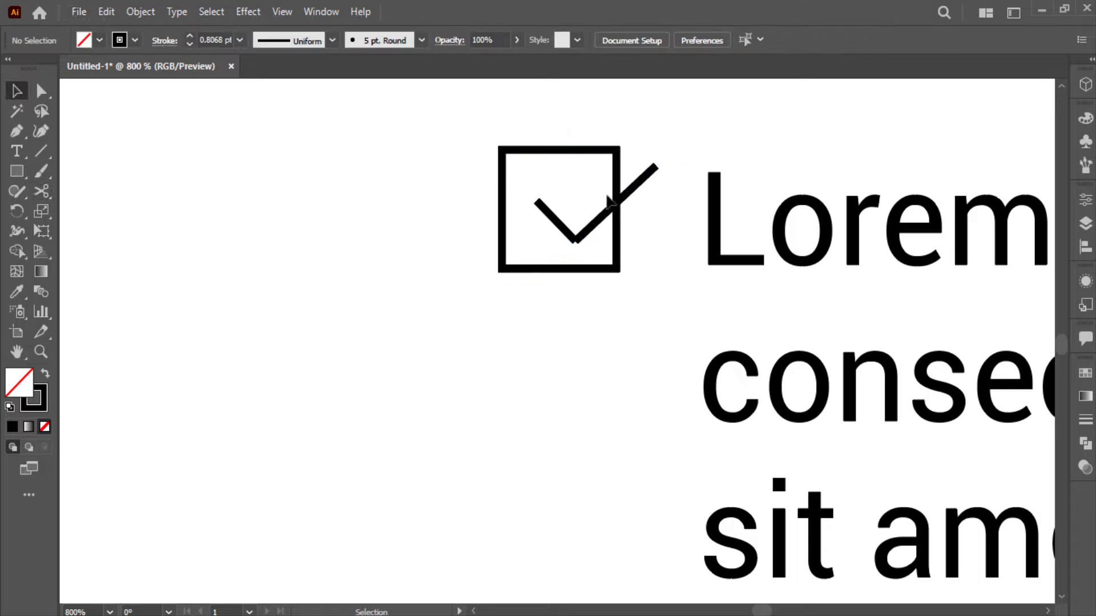
click(616, 194)
key(Delete)
- Move the checkmark's long arm down to meet the short arm
scroll(578, 251, up, 3)
click(556, 249)
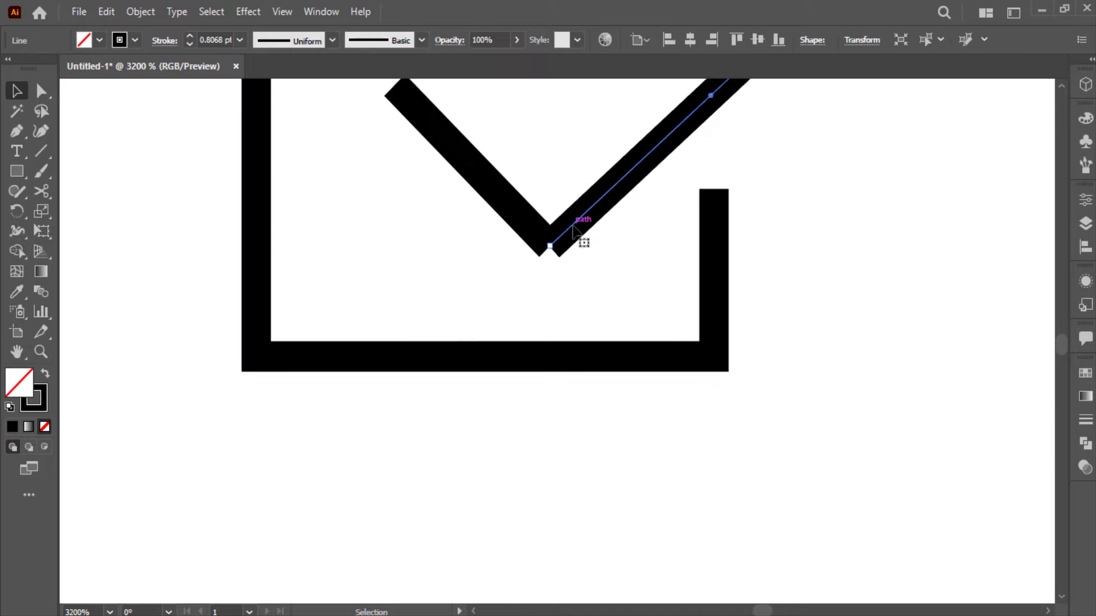
double_click(565, 234)
key(Escape)
drag(564, 234, 558, 246)
click(583, 274)
scroll(583, 274, down, 3)
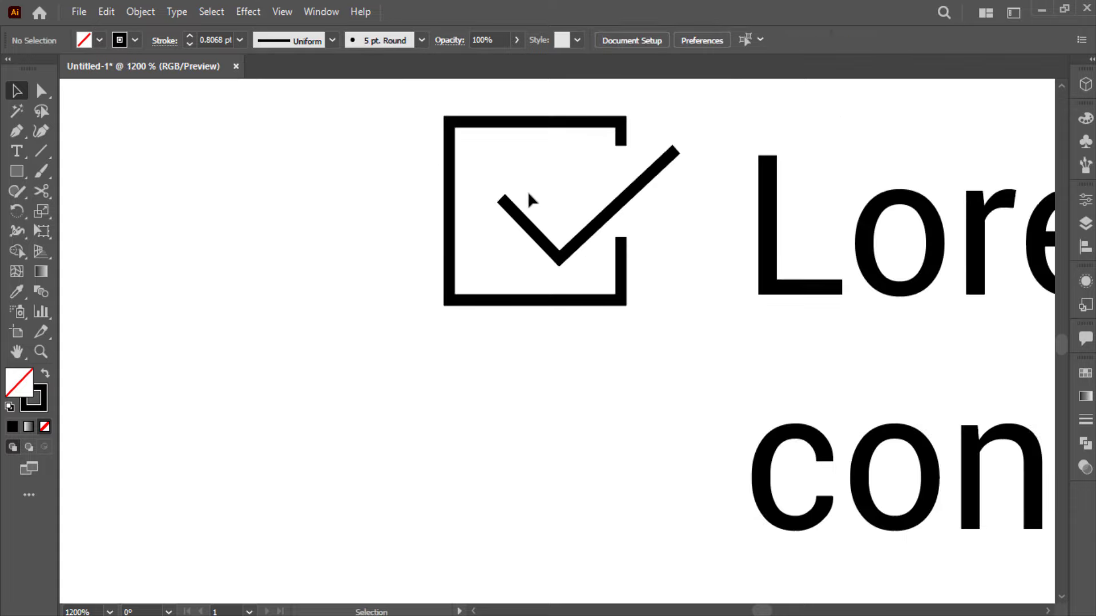
- Give the checkbox and tick 1 pt strokes and join the short arm's corner to the long arm
drag(574, 256, 491, 227)
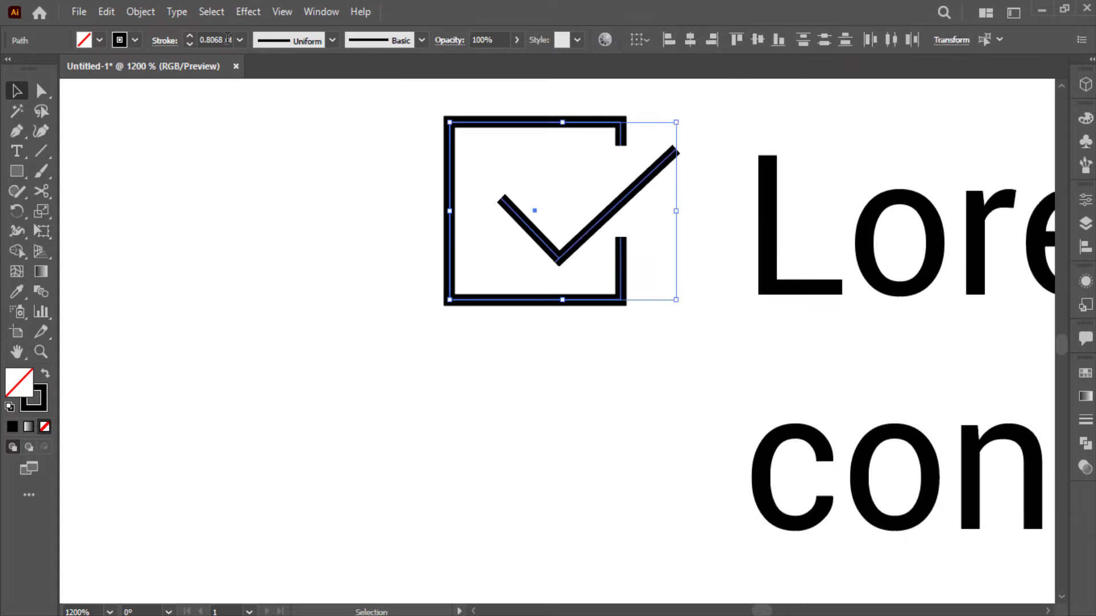
scroll(227, 38, up, 1)
scroll(228, 38, up, 1)
scroll(227, 37, down, 1)
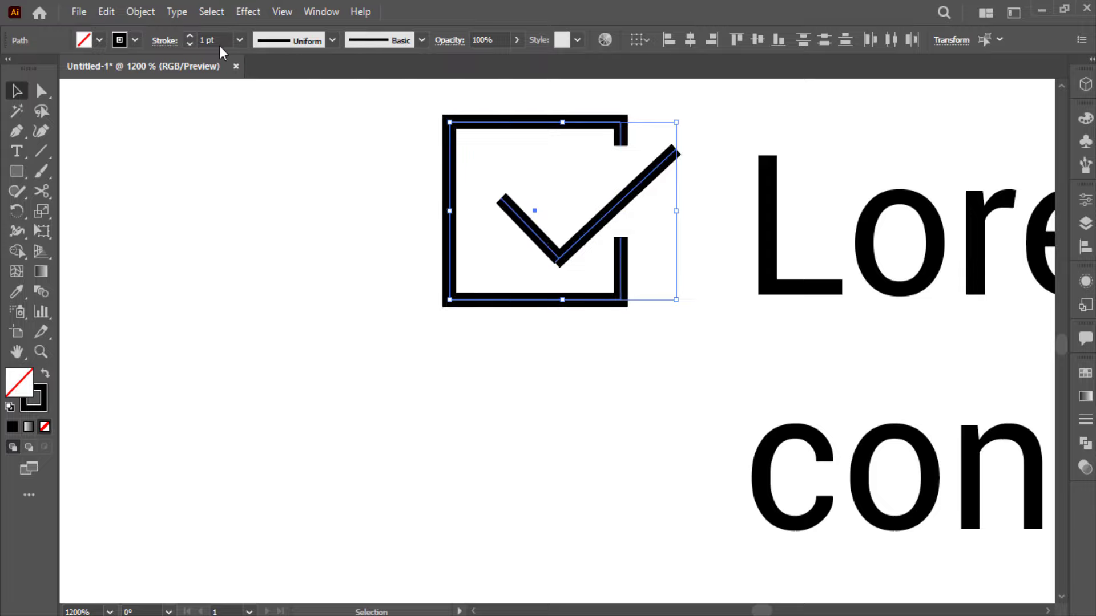
scroll(219, 46, up, 1)
scroll(219, 45, down, 1)
click(416, 286)
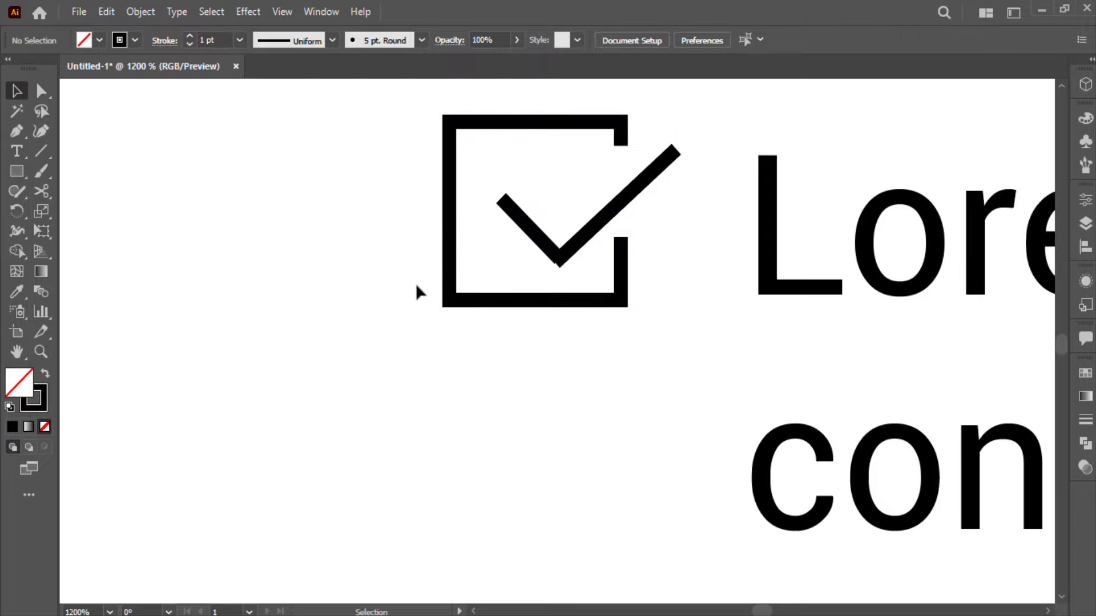
scroll(445, 269, up, 2)
scroll(477, 256, up, 2)
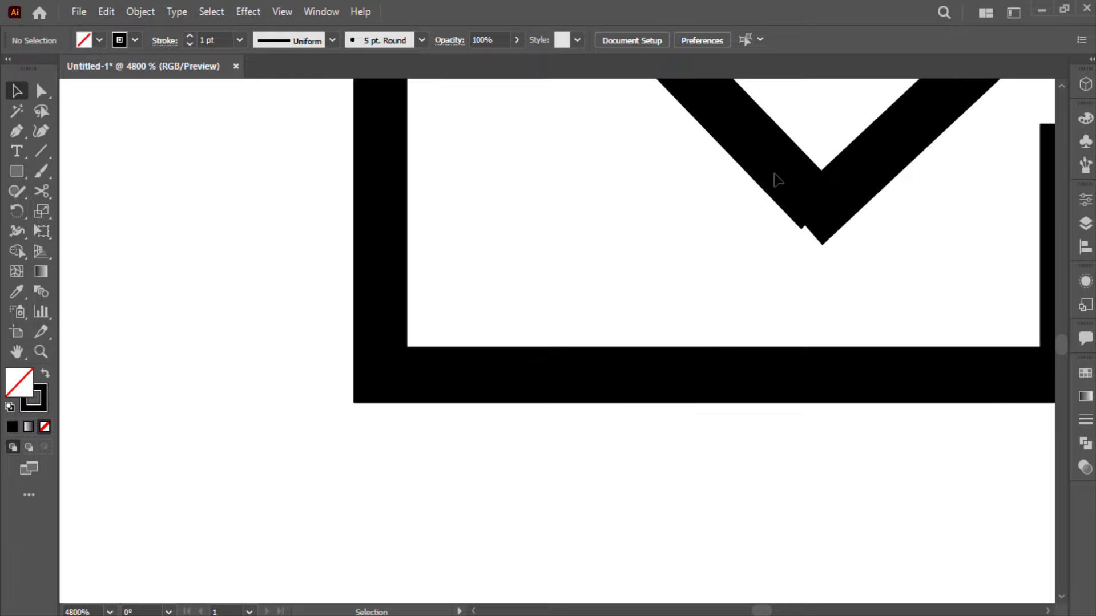
drag(783, 172, 797, 179)
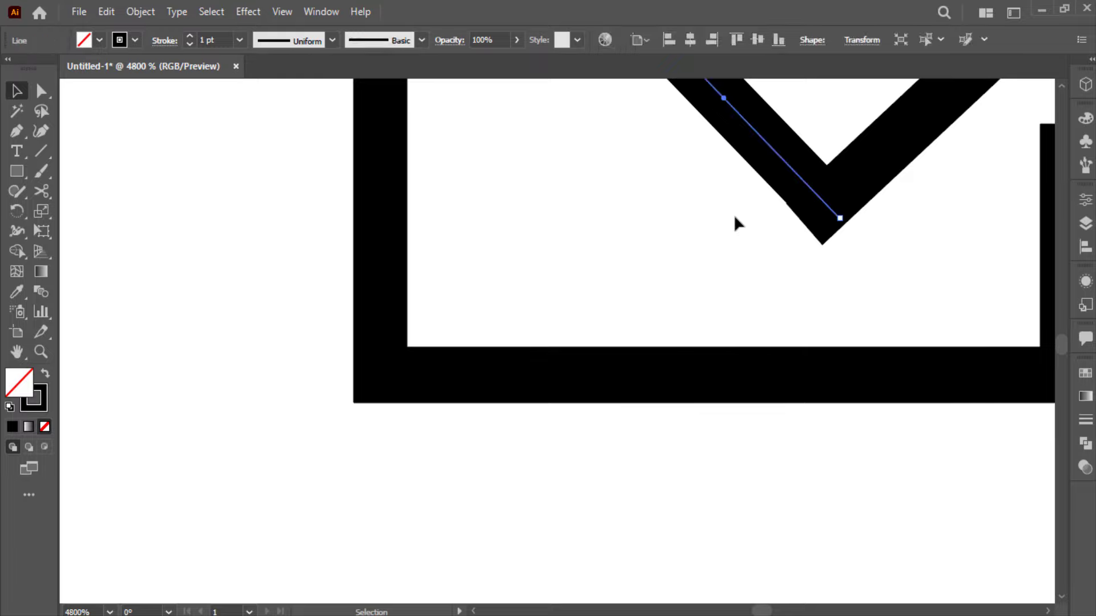
click(706, 194)
key(ctrl+0)
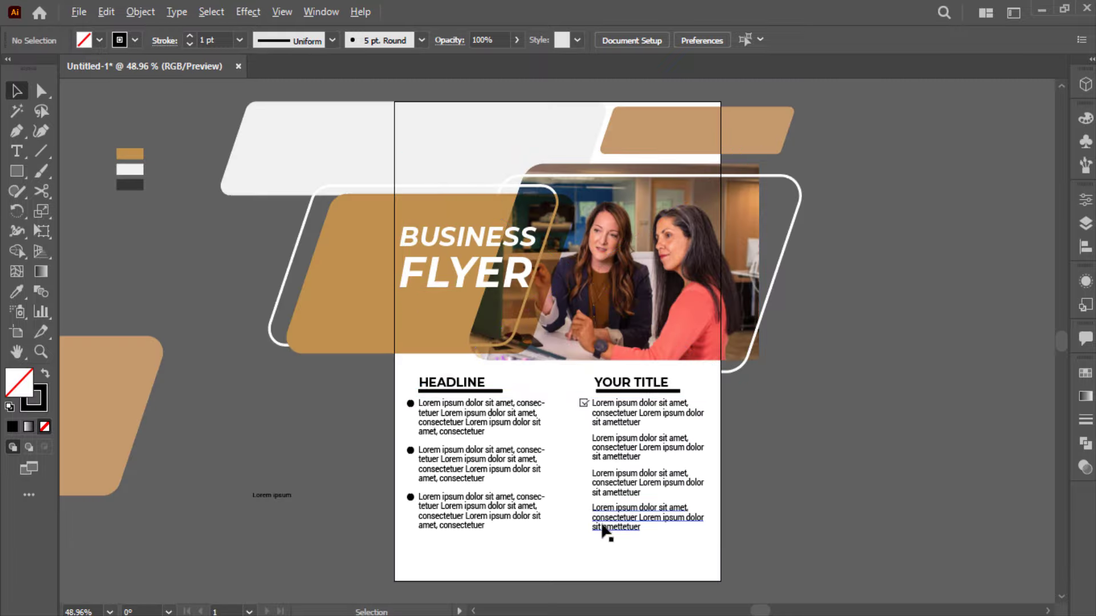
- Group the box and tick into one checkbox icon and scale it down to suit the text
scroll(603, 530, up, 4)
scroll(523, 361, up, 2)
scroll(513, 234, up, 2)
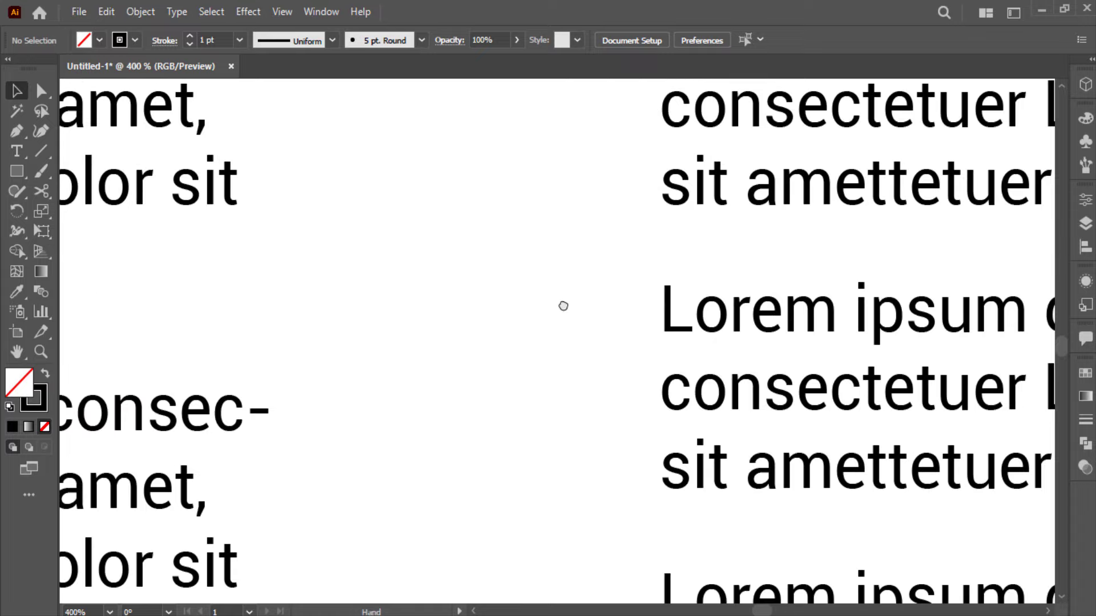
drag(563, 306, 588, 470)
scroll(604, 351, up, 1)
drag(551, 260, 711, 430)
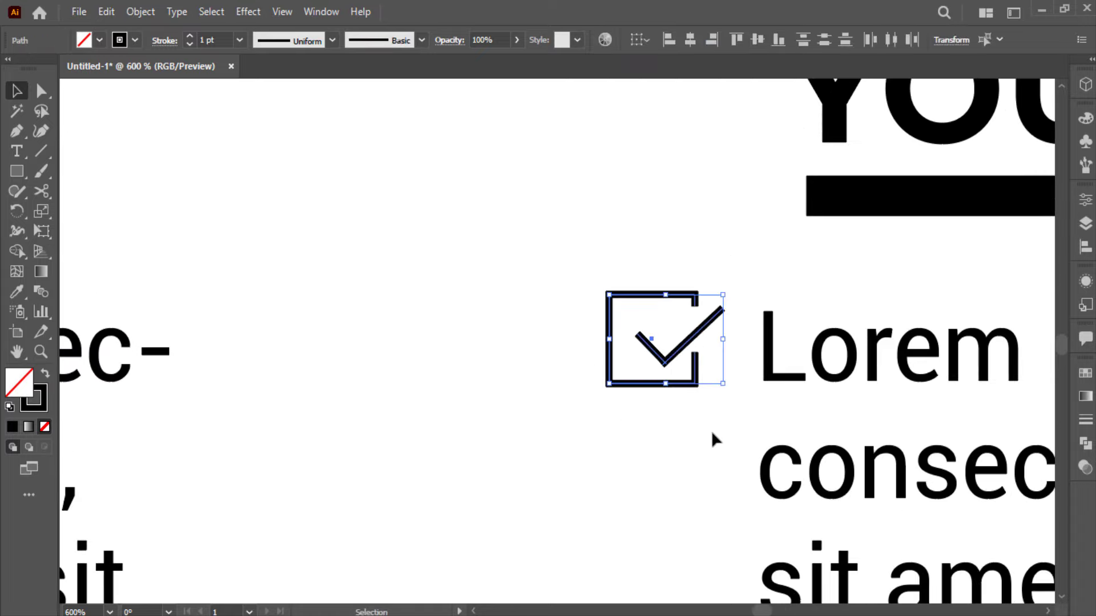
key(ctrl+g)
drag(722, 384, 713, 378)
- Copy the checkbox icon down beside the second, third and fourth YOUR TITLE paragraphs
scroll(693, 379, down, 2)
scroll(688, 371, down, 1)
scroll(673, 379, down, 1)
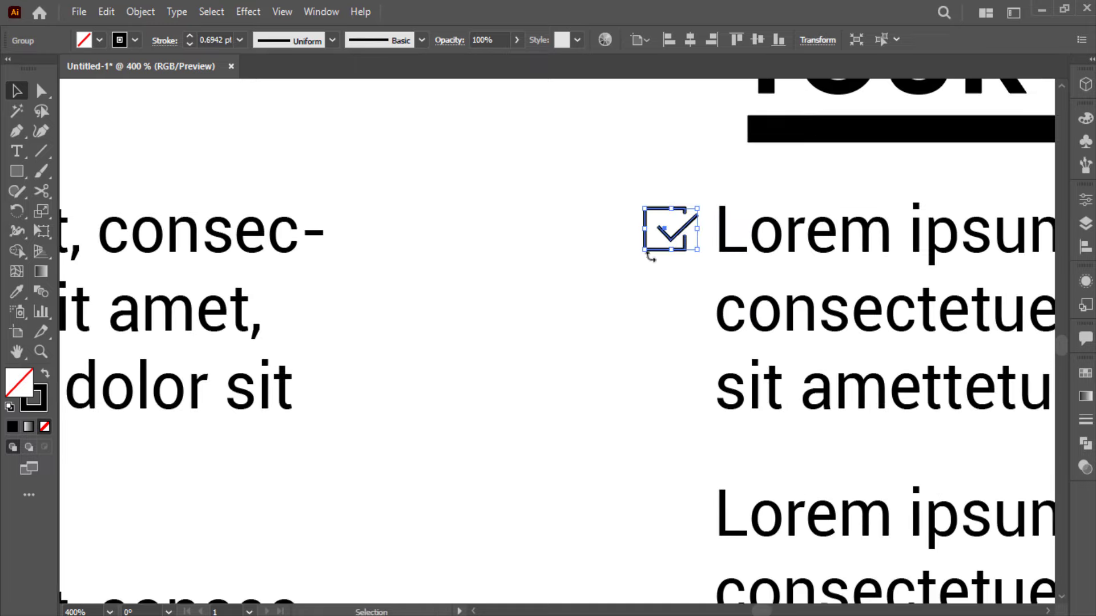
drag(660, 252, 685, 530)
scroll(689, 498, down, 2)
scroll(656, 346, down, 1)
scroll(656, 345, down, 1)
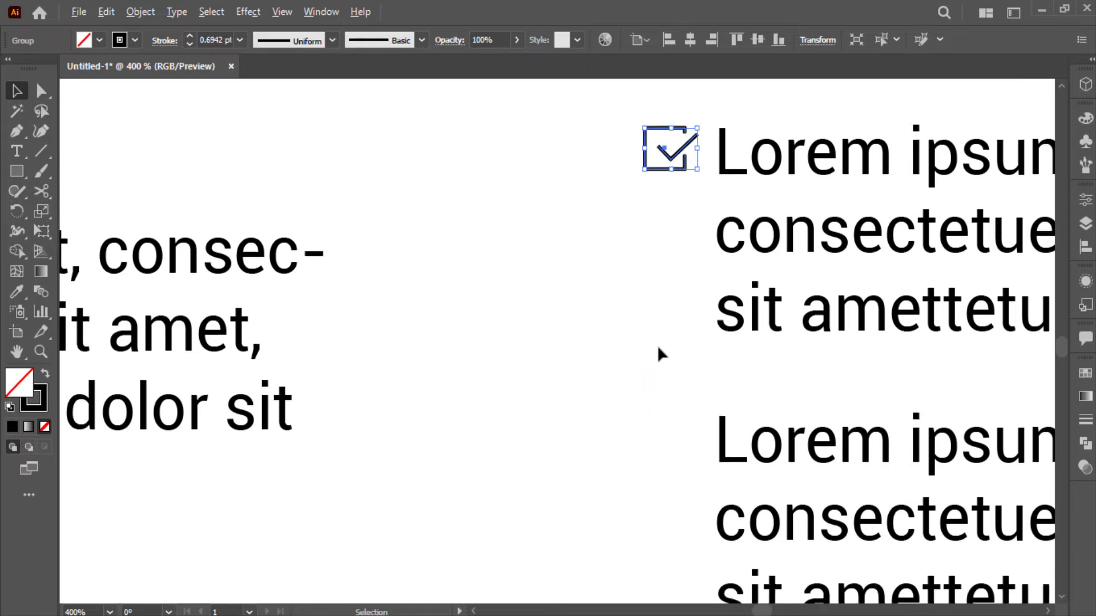
scroll(656, 345, down, 1)
drag(661, 195, 674, 411)
scroll(662, 406, down, 2)
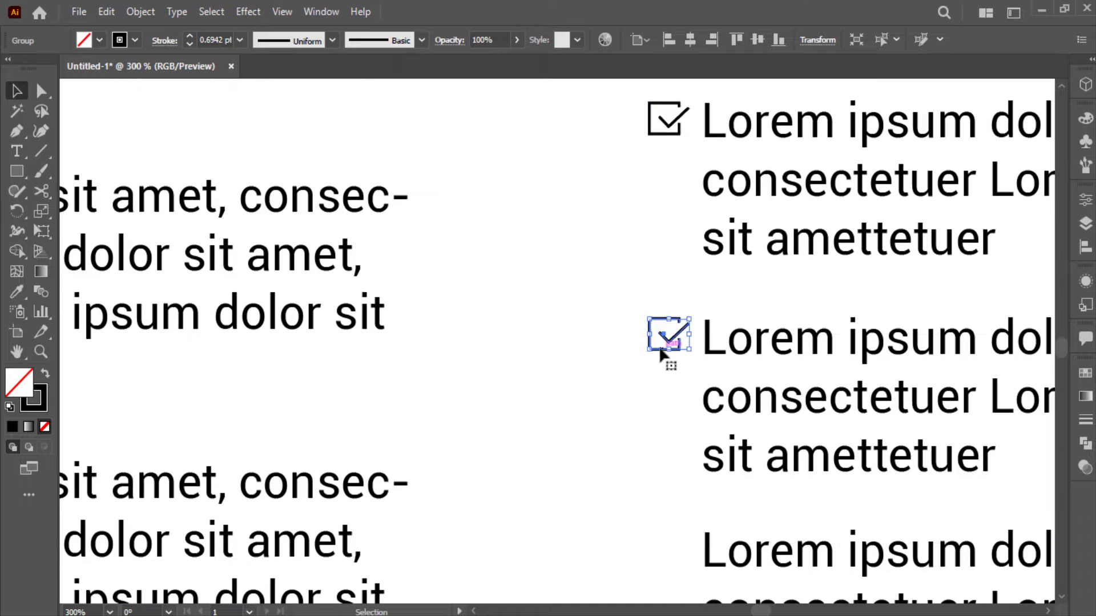
drag(660, 355, 669, 568)
click(578, 519)
key(ctrl+0)
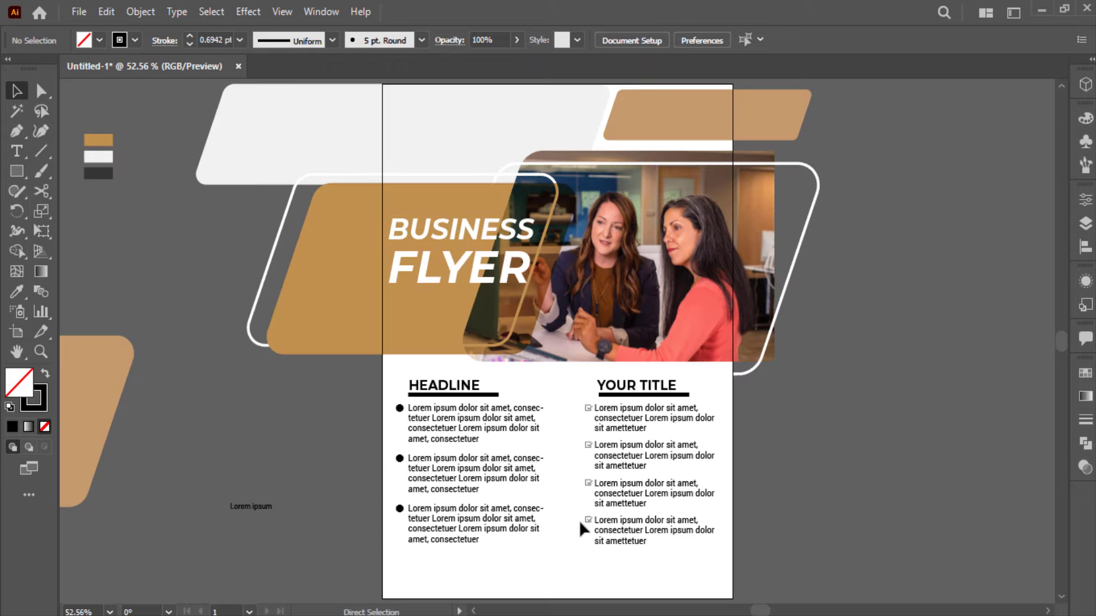
scroll(368, 433, up, 3)
- Recolour the round bullets under HEADLINE with the tan swatch
scroll(408, 291, down, 2)
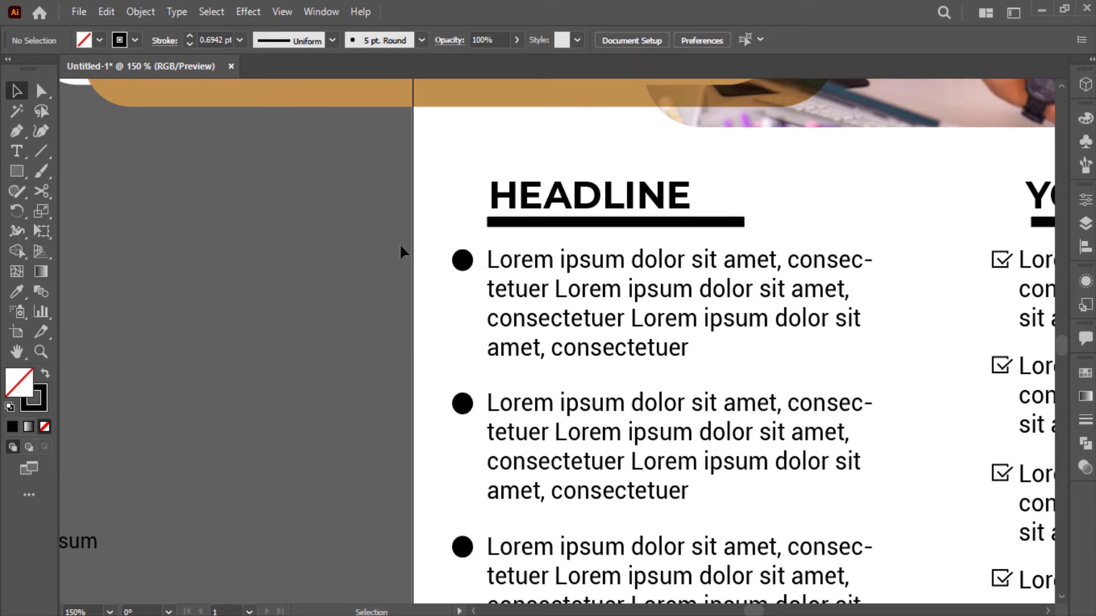
drag(401, 251, 457, 594)
drag(689, 495, 486, 527)
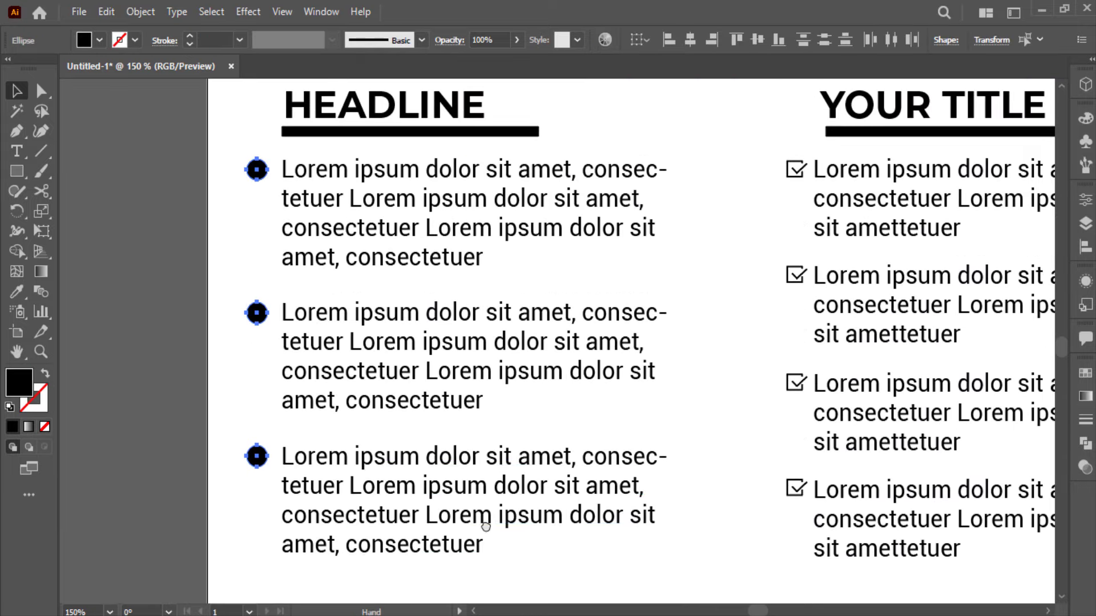
alt+scroll(192, 448, down, 2)
drag(137, 421, 284, 467)
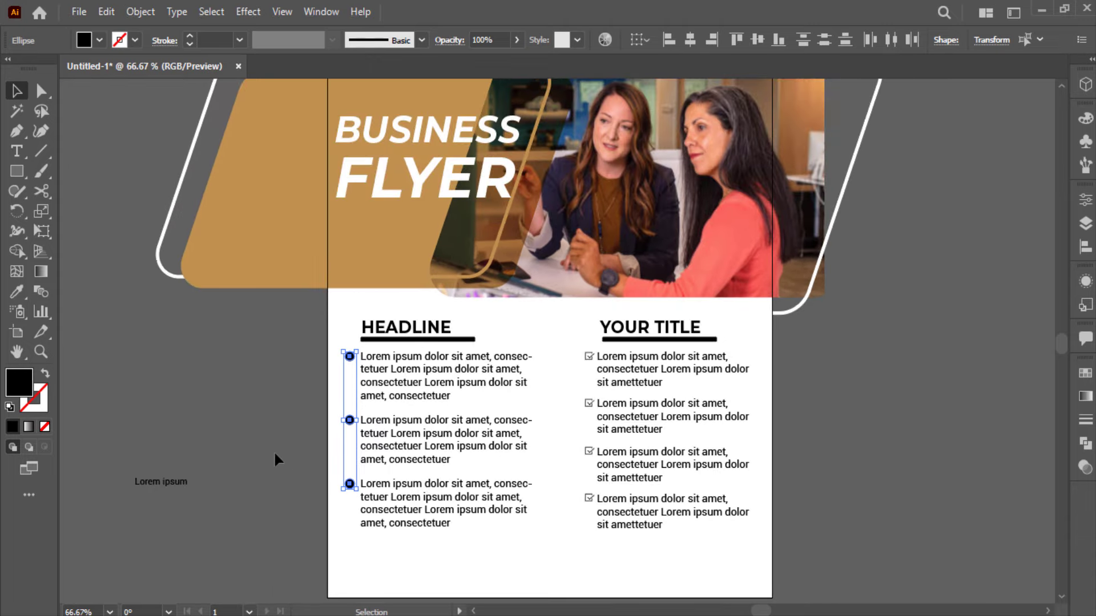
alt+scroll(274, 454, down, 1)
scroll(273, 455, up, 3)
scroll(257, 459, up, 2)
ctrl+scroll(280, 491, left, 4)
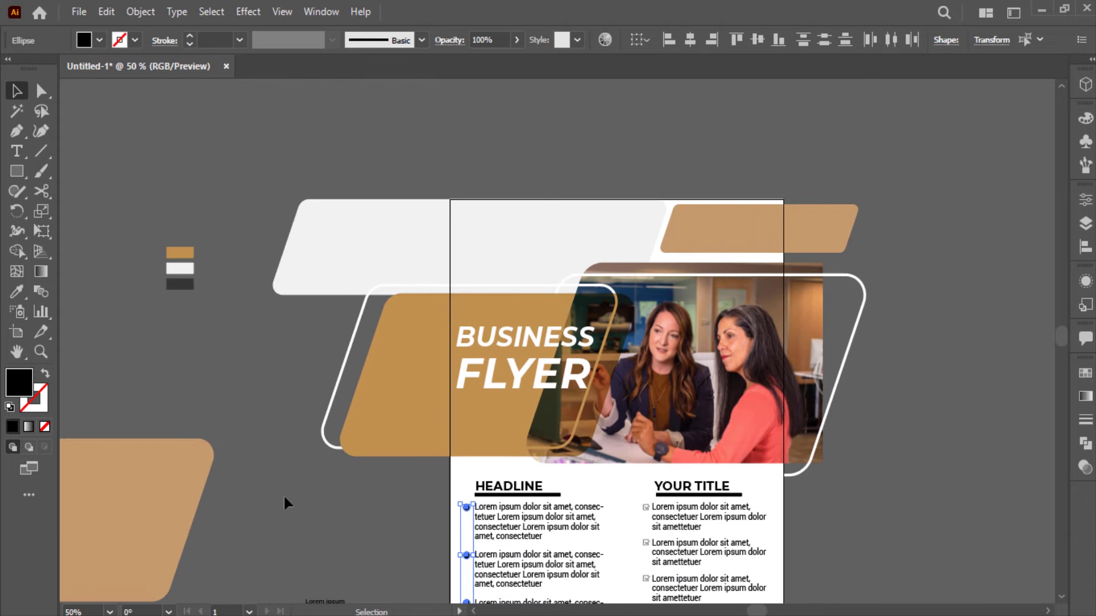
key(i)
click(184, 255)
scroll(321, 504, down, 3)
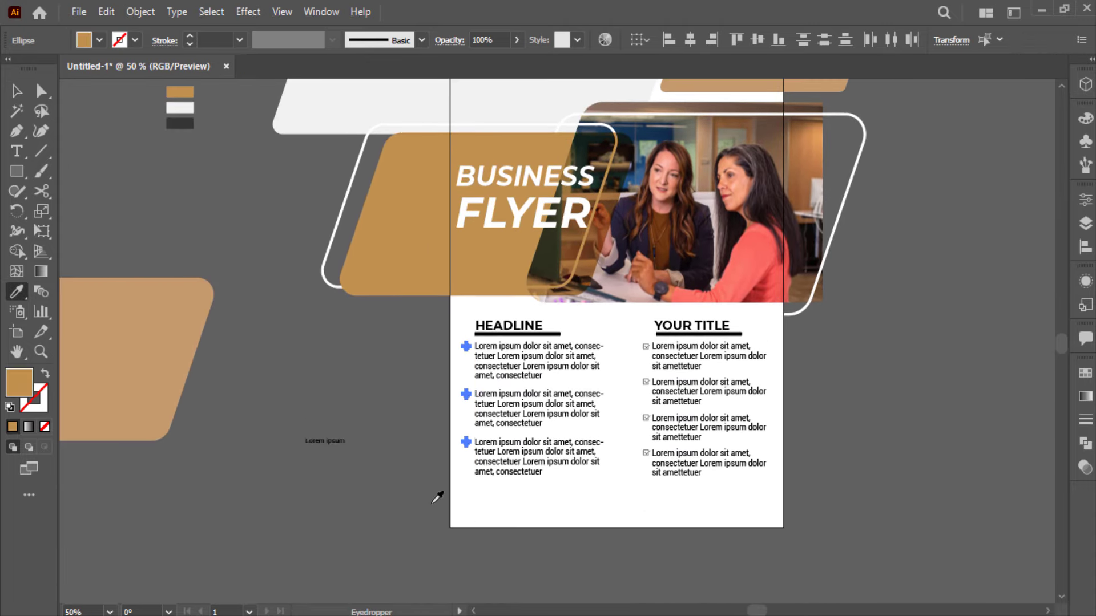
key(v)
click(595, 496)
- Recolour all four YOUR TITLE checkbox icons with the same tan swatch
click(645, 346)
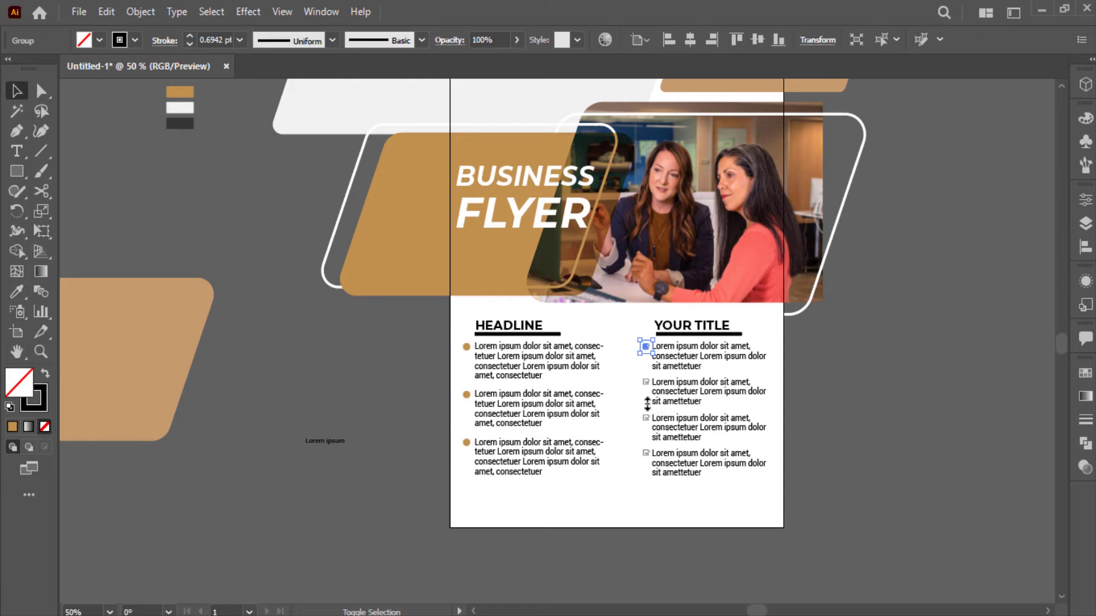
shift+click(646, 382)
shift+click(645, 419)
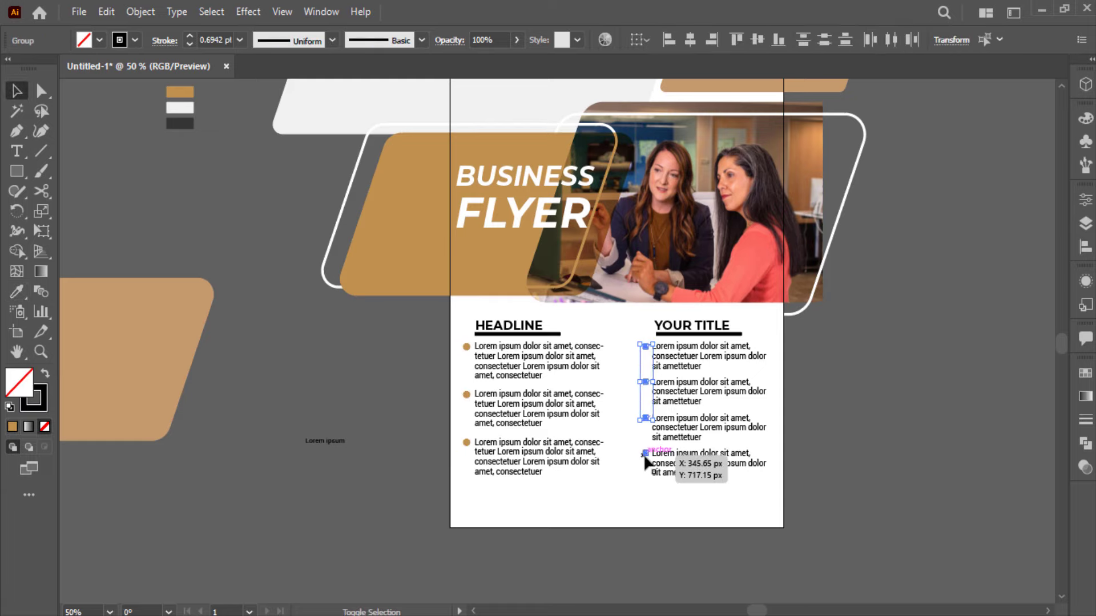
shift+click(646, 456)
scroll(431, 457, up, 2)
scroll(343, 342, up, 1)
key(i)
click(178, 194)
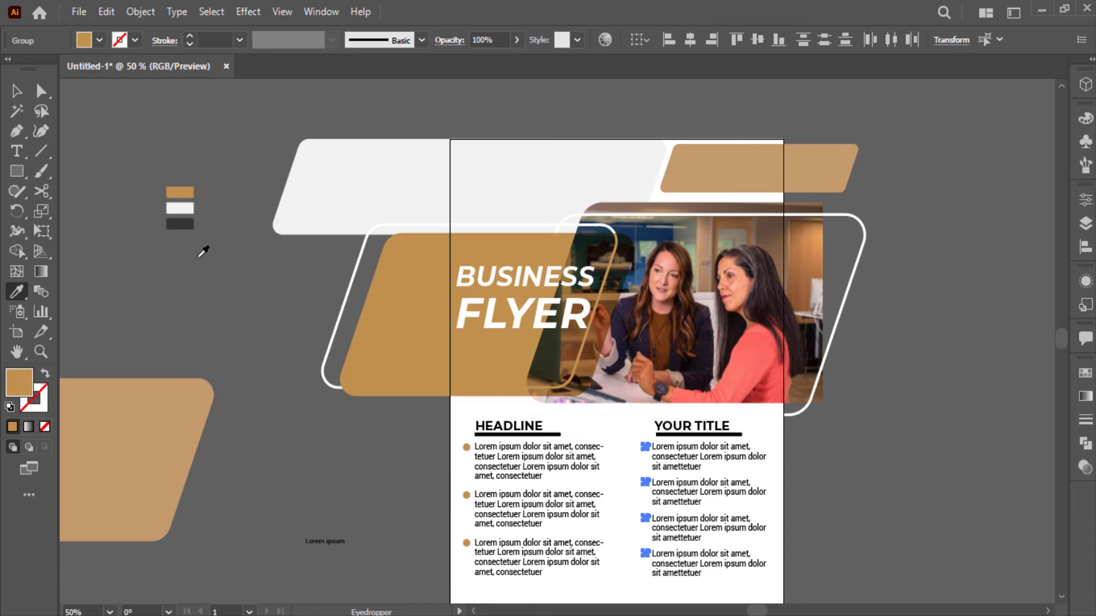
key(v)
click(542, 562)
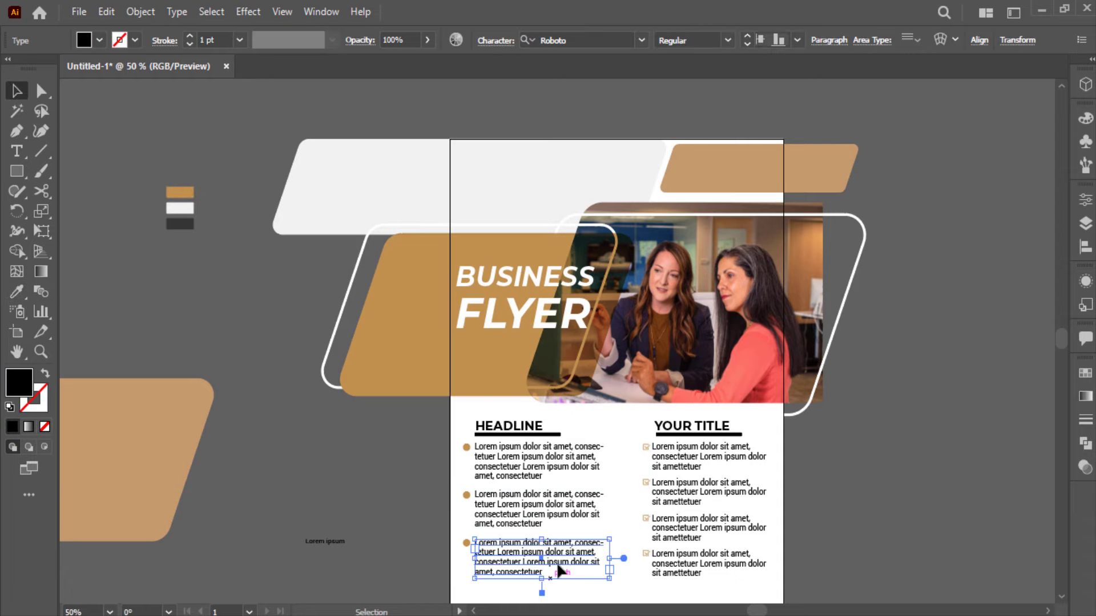
click(876, 507)
scroll(570, 565, up, 2)
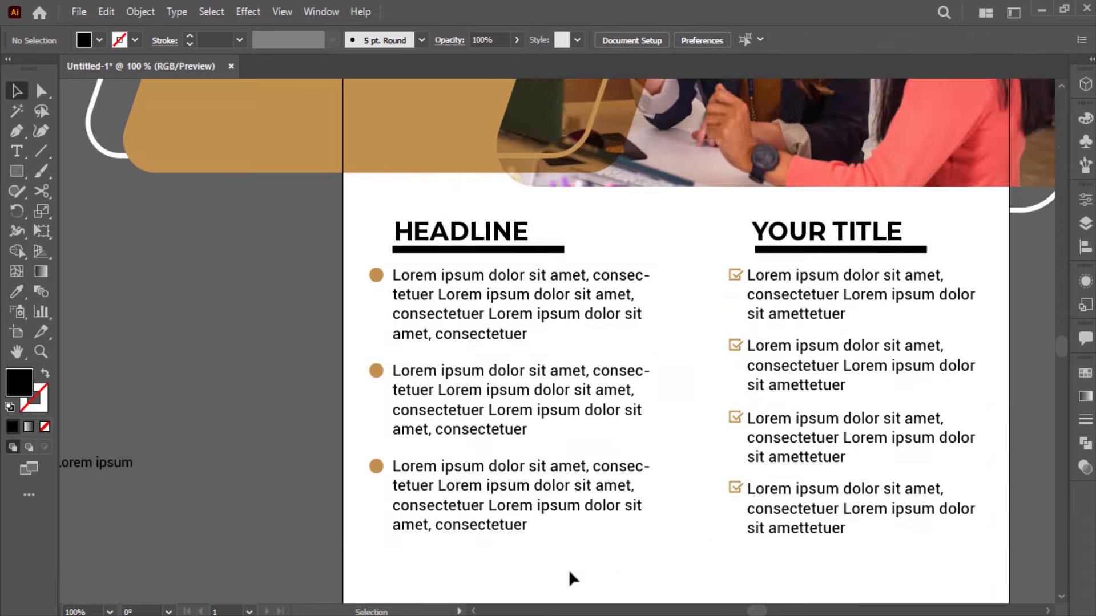
drag(570, 580, 528, 533)
scroll(528, 533, down, 3)
scroll(528, 536, down, 1)
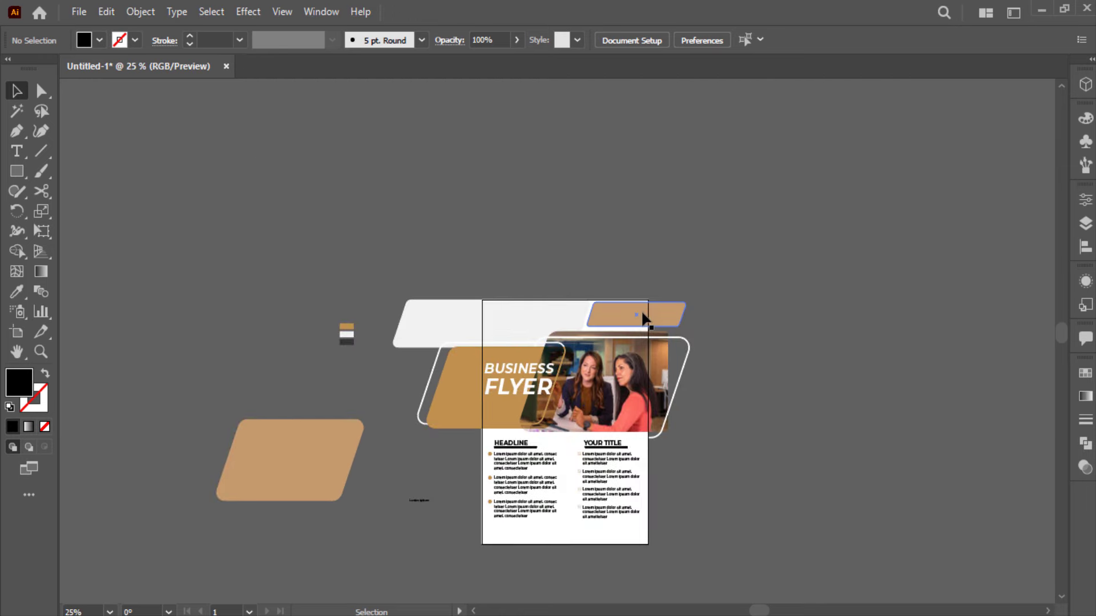
- Copy the tan parallelogram down to the flyer's bottom edge and give it the darker tan
mouse_move(644, 318)
mouse_down()
mouse_move(523, 565)
mouse_move(505, 549)
mouse_move(540, 530)
mouse_up()
scroll(507, 553, up, 2)
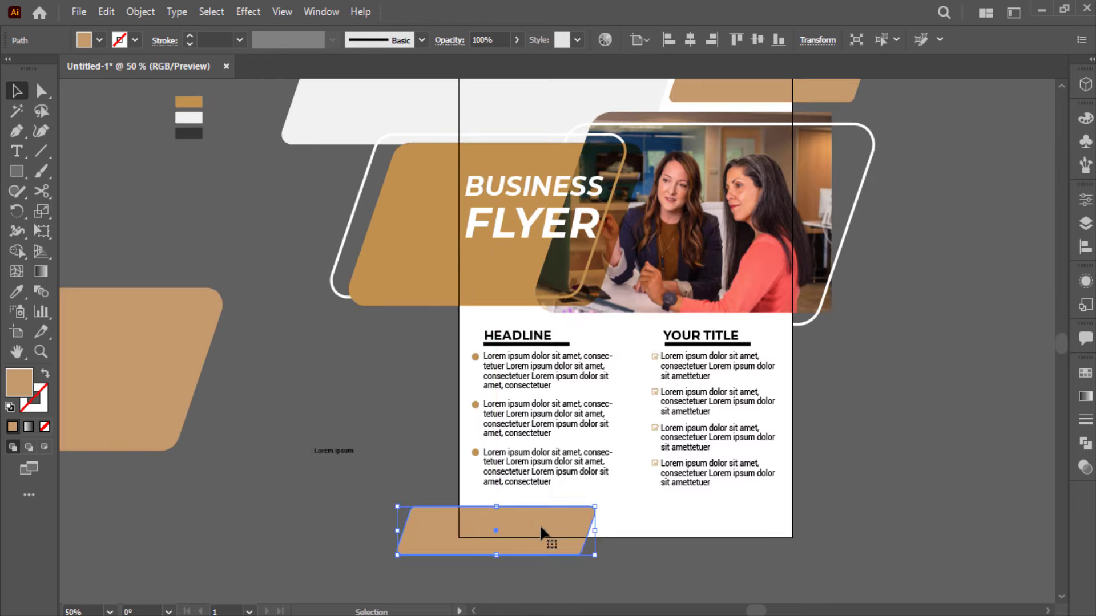
key(i)
click(194, 101)
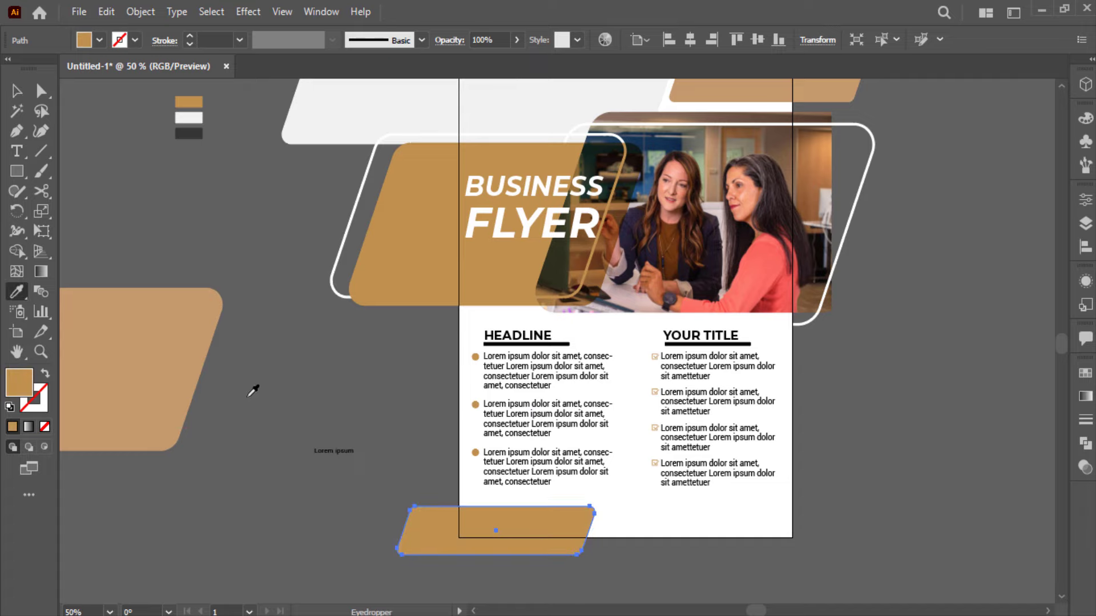
key(v)
click(279, 480)
- Duplicate the band to the right in dark grey, with the tan band in front
mouse_move(492, 541)
mouse_down()
mouse_move(715, 541)
mouse_move(662, 554)
mouse_move(663, 544)
mouse_up()
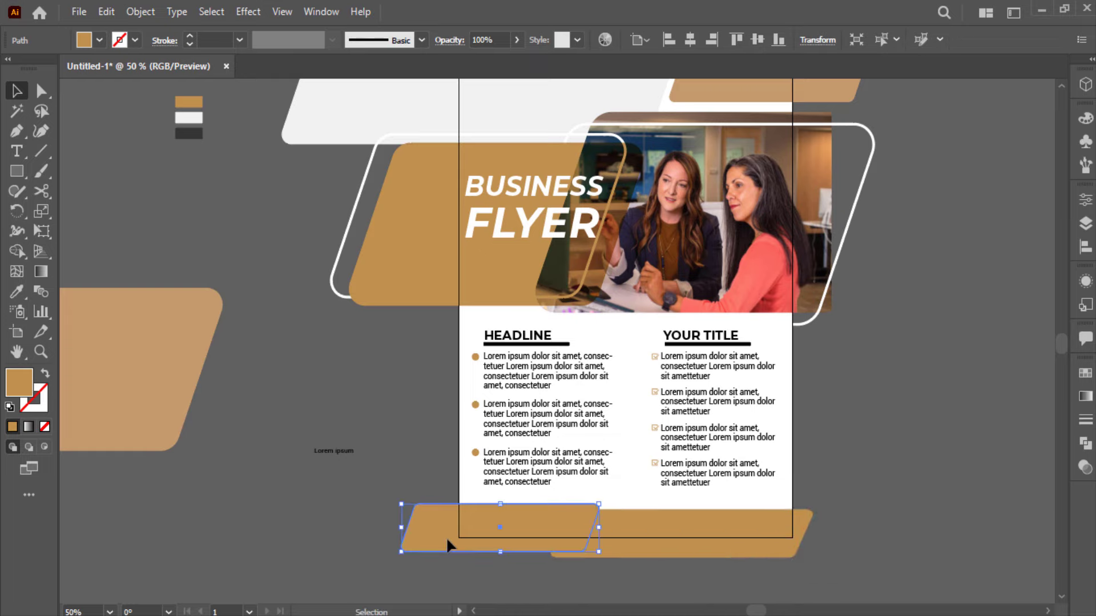
key(i)
click(197, 135)
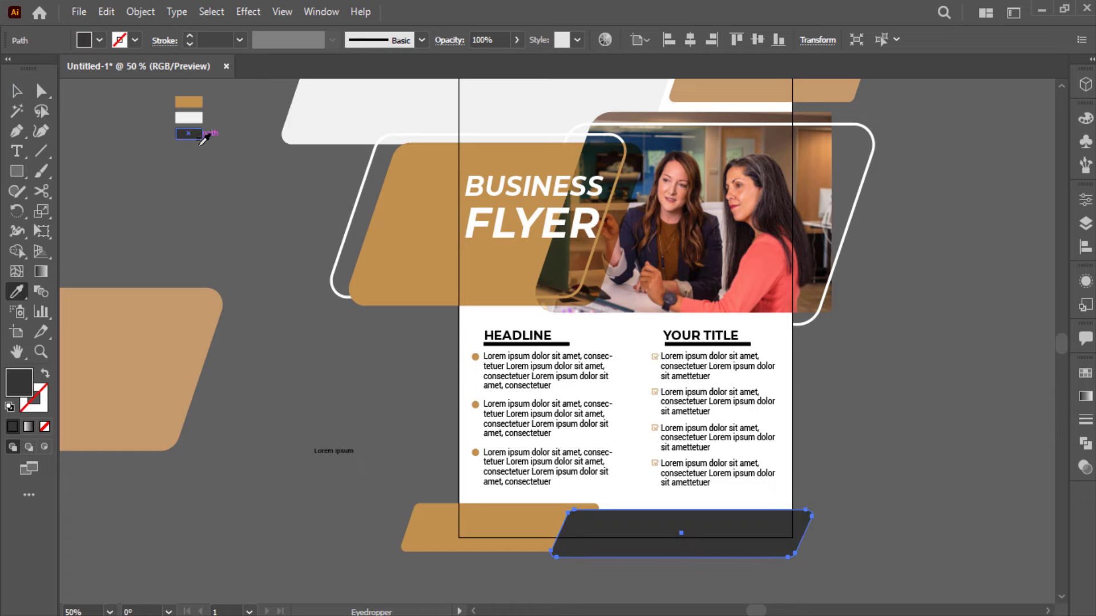
key(v)
click(511, 526)
right_click(512, 526)
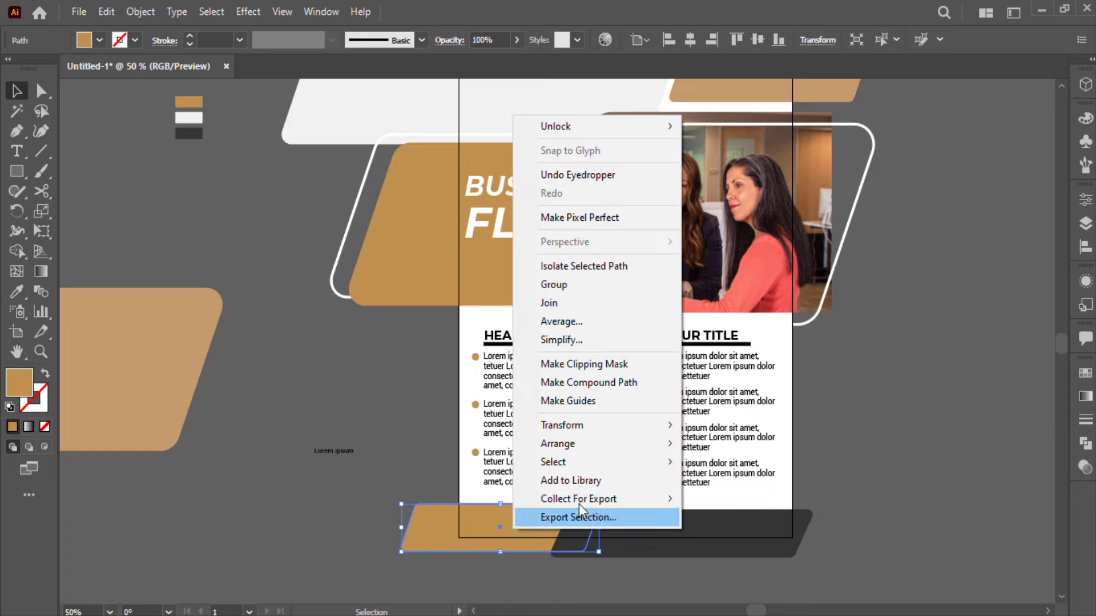
click(730, 440)
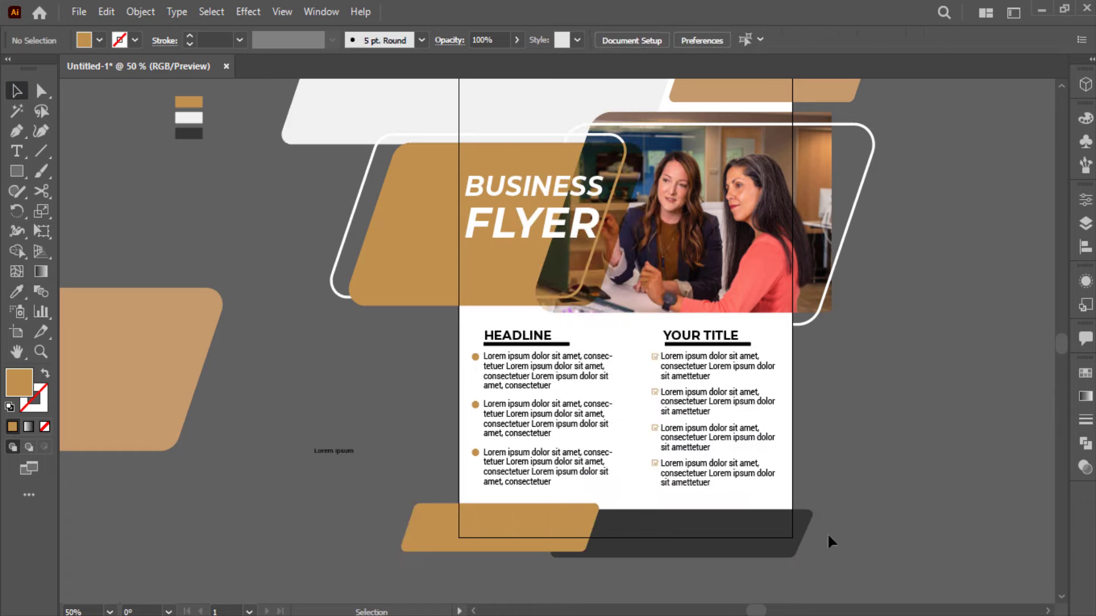
- Nudge the tan and dark grey footer bands into their overlapping position
alt+scroll(633, 545, up, 1)
alt+scroll(634, 545, up, 2)
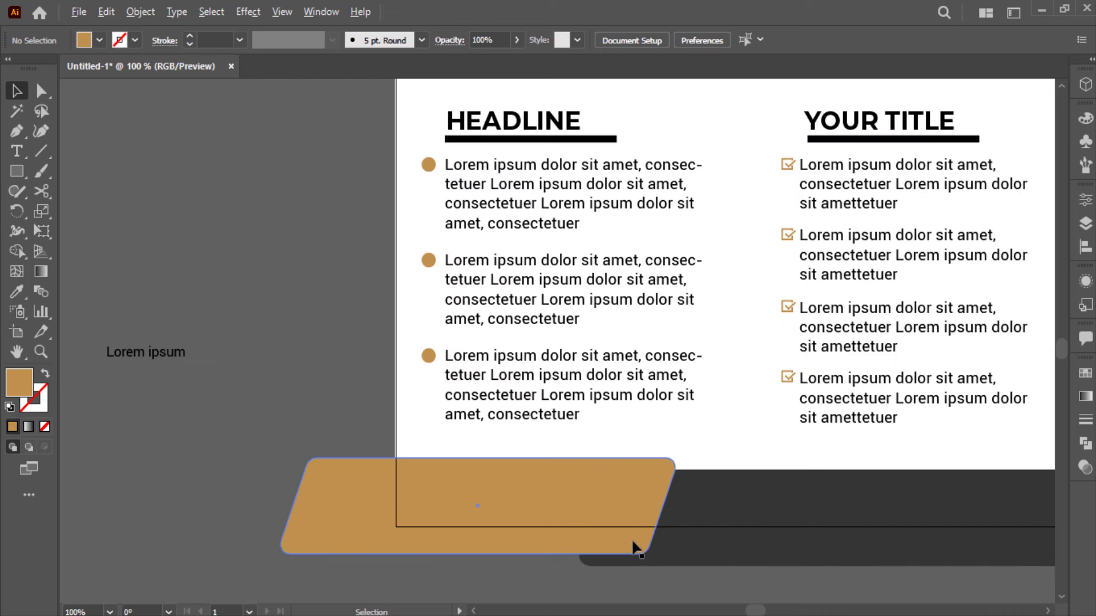
scroll(577, 558, down, 2)
mouse_move(495, 454)
mouse_down()
mouse_move(476, 437)
mouse_move(450, 447)
mouse_up()
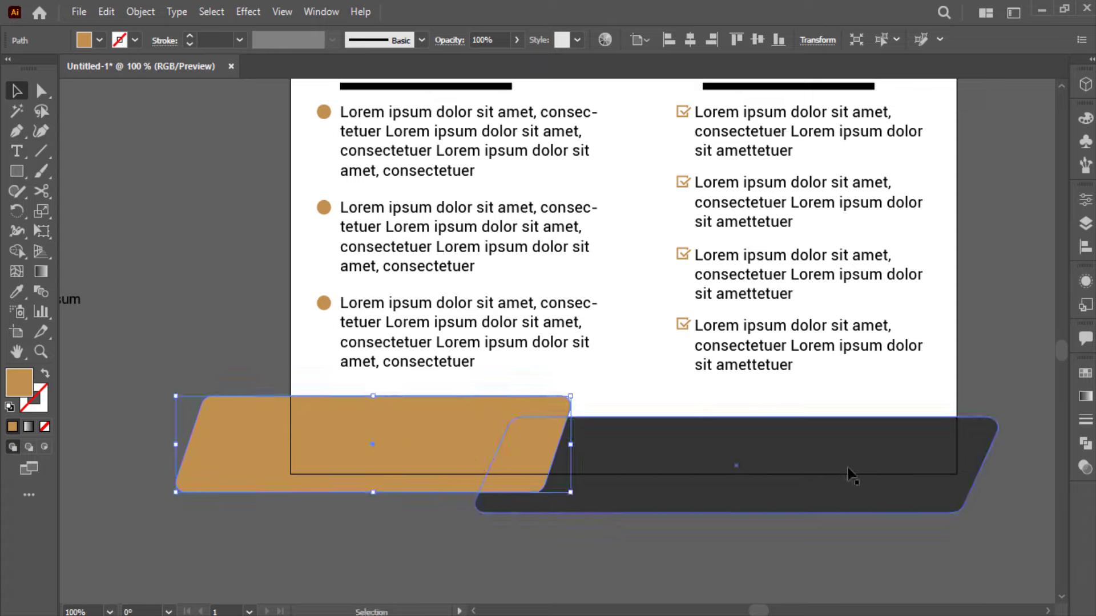
drag(849, 471, 863, 466)
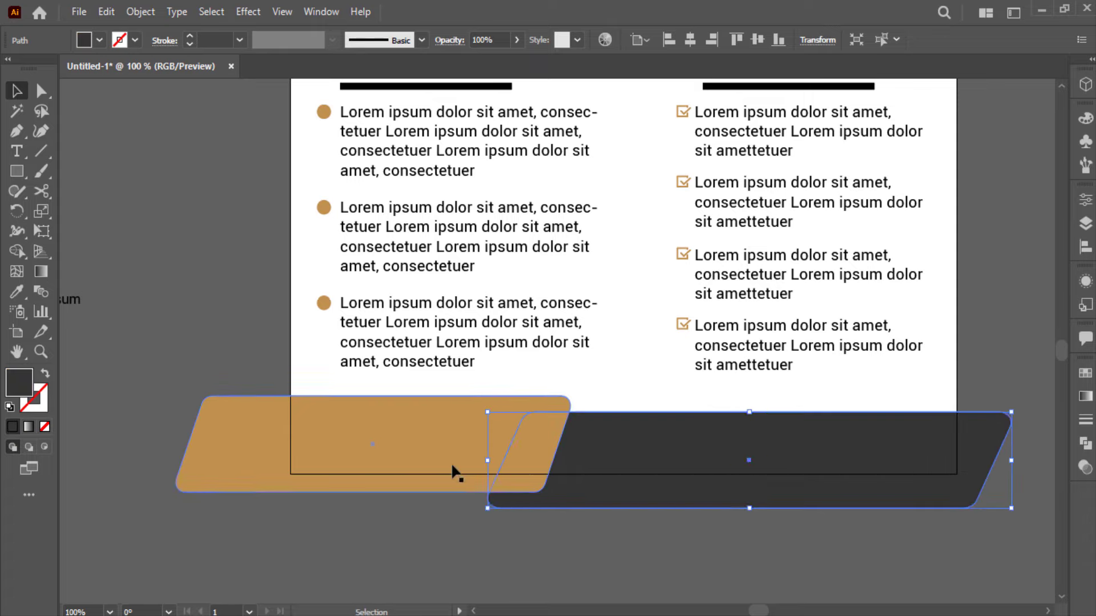
drag(402, 469, 450, 465)
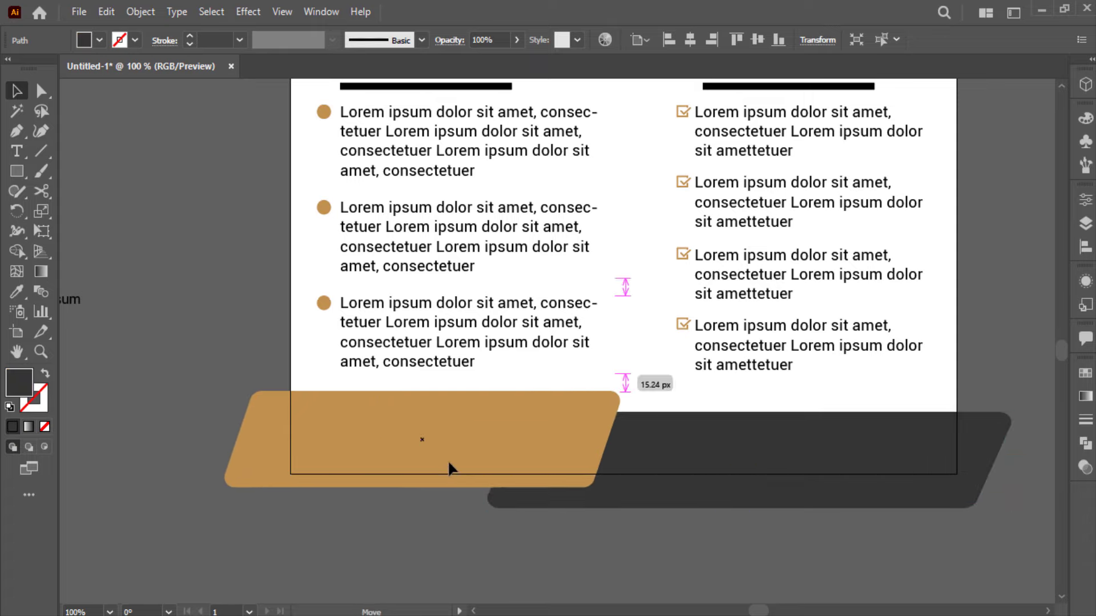
drag(746, 498, 708, 520)
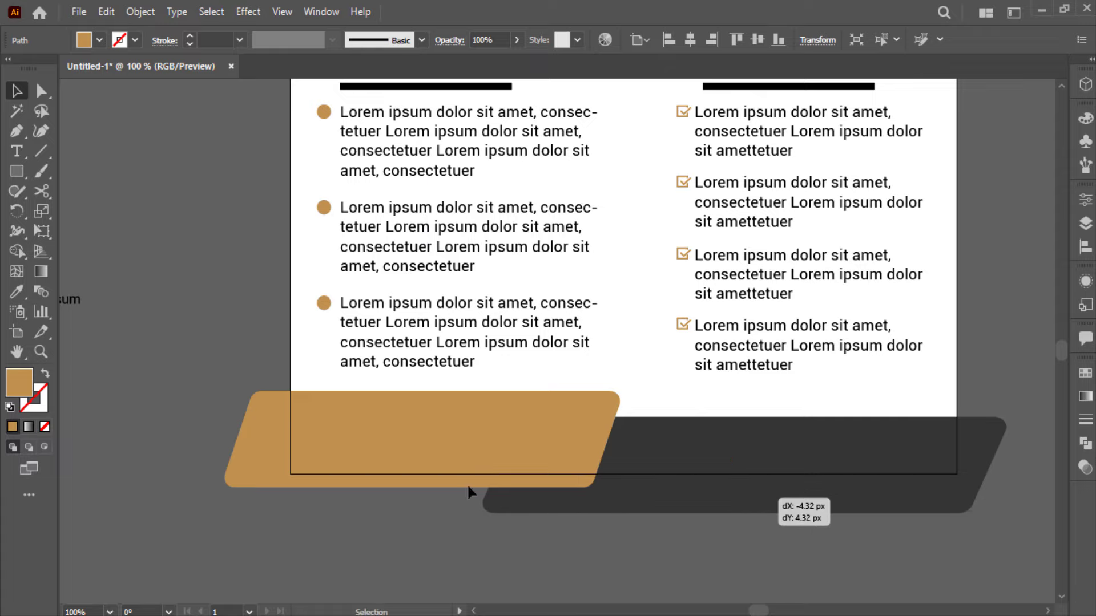
- Add a 'Contact Us' label in the HEADLINE style and place it on the tan footer band
click(81, 168)
text(t)
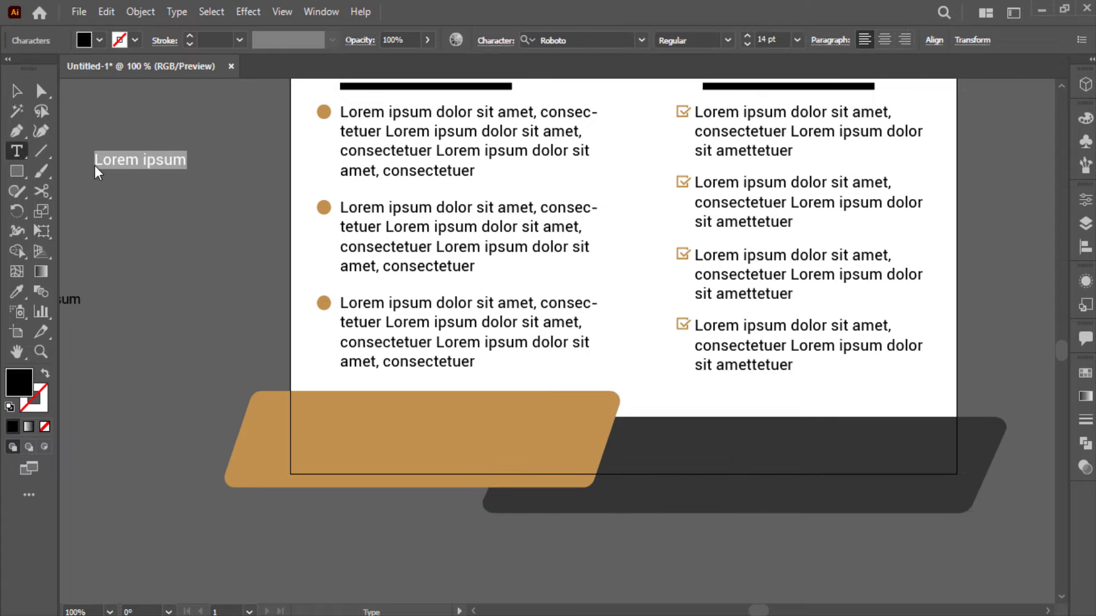
text(Contact )
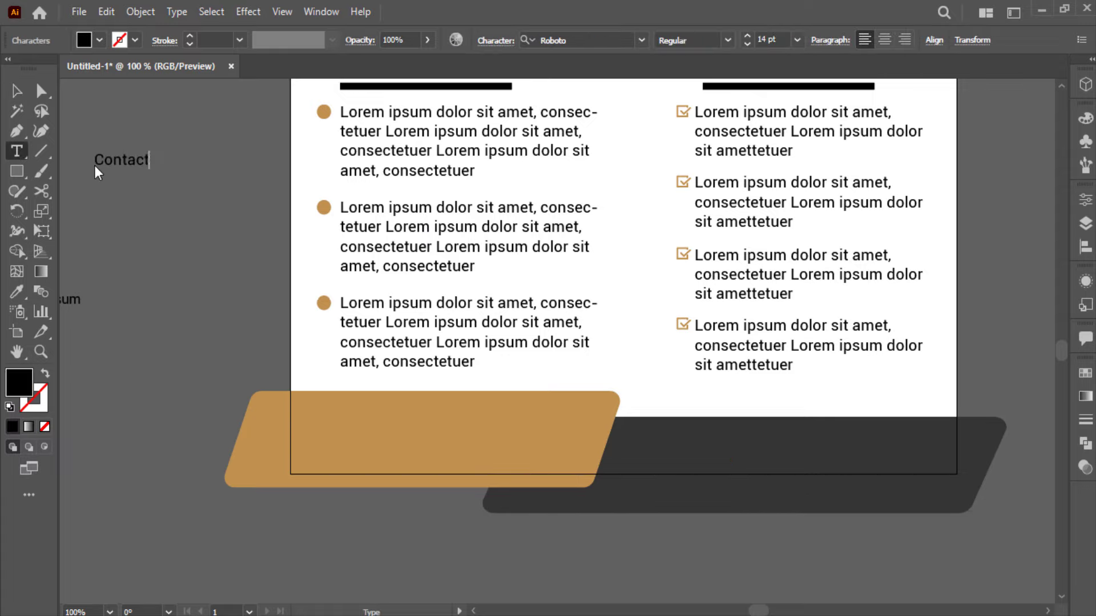
text(Us)
click(16, 90)
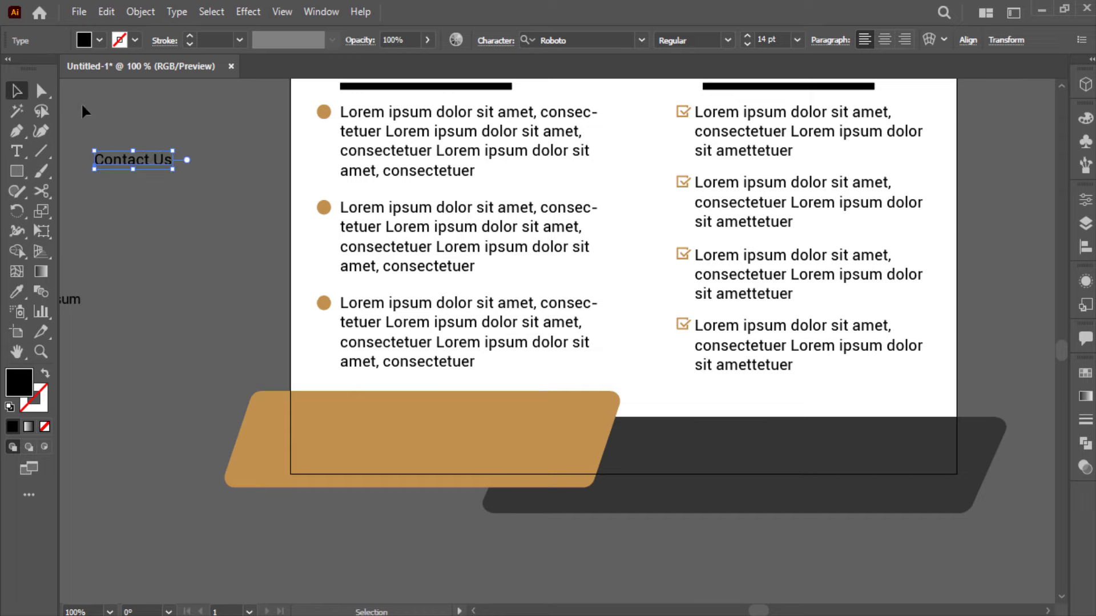
scroll(217, 192, up, 2)
key(i)
click(420, 110)
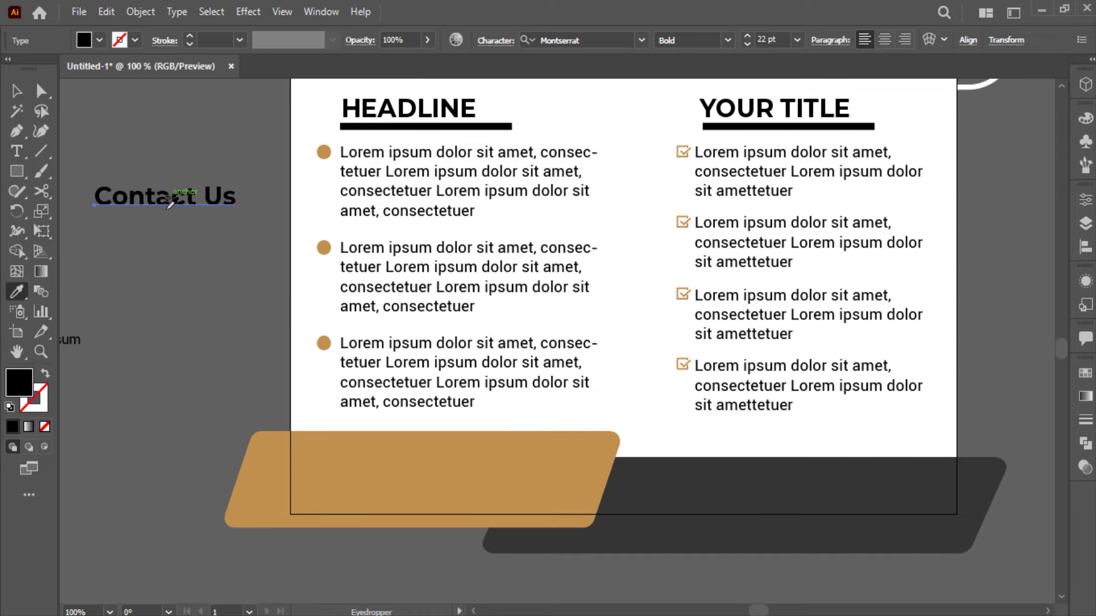
key(v)
drag(183, 209, 405, 469)
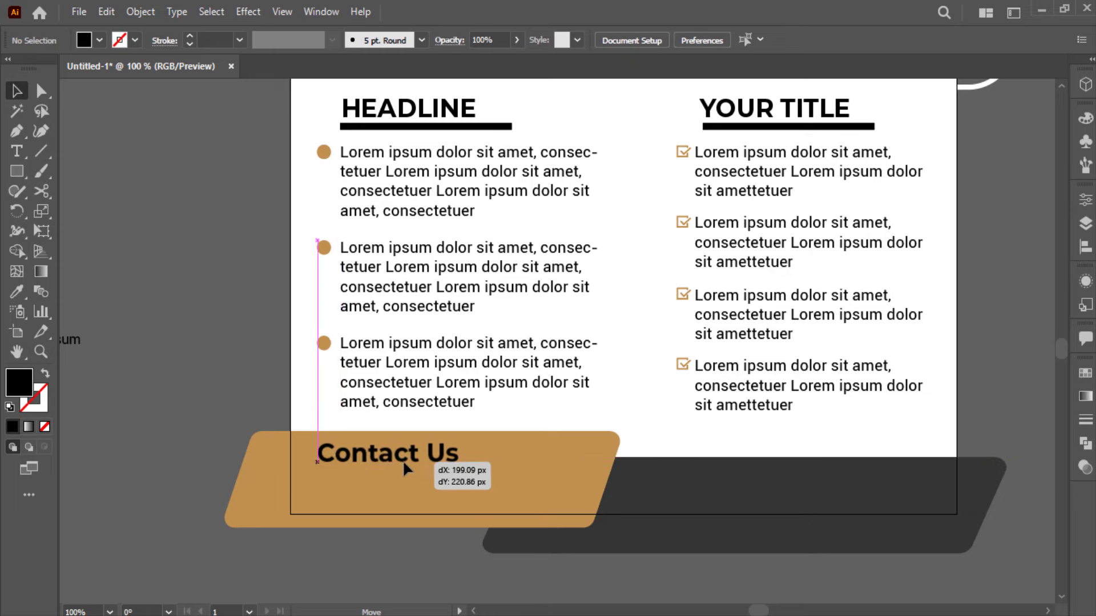
- Make Contact Us white and retype a copy below it as the phone number
click(99, 40)
click(35, 73)
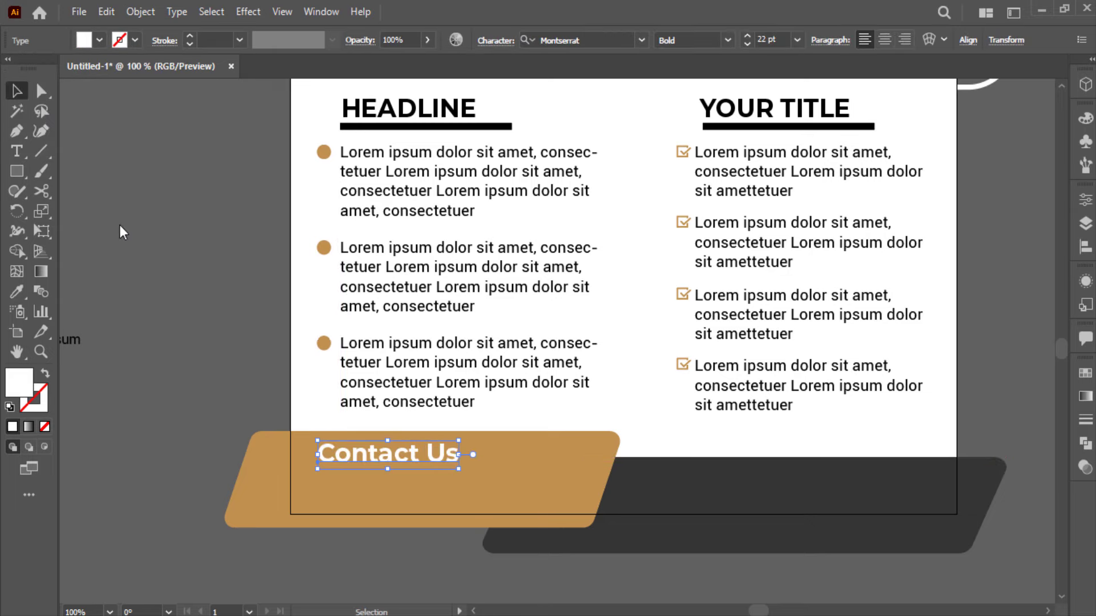
scroll(324, 469, down, 3)
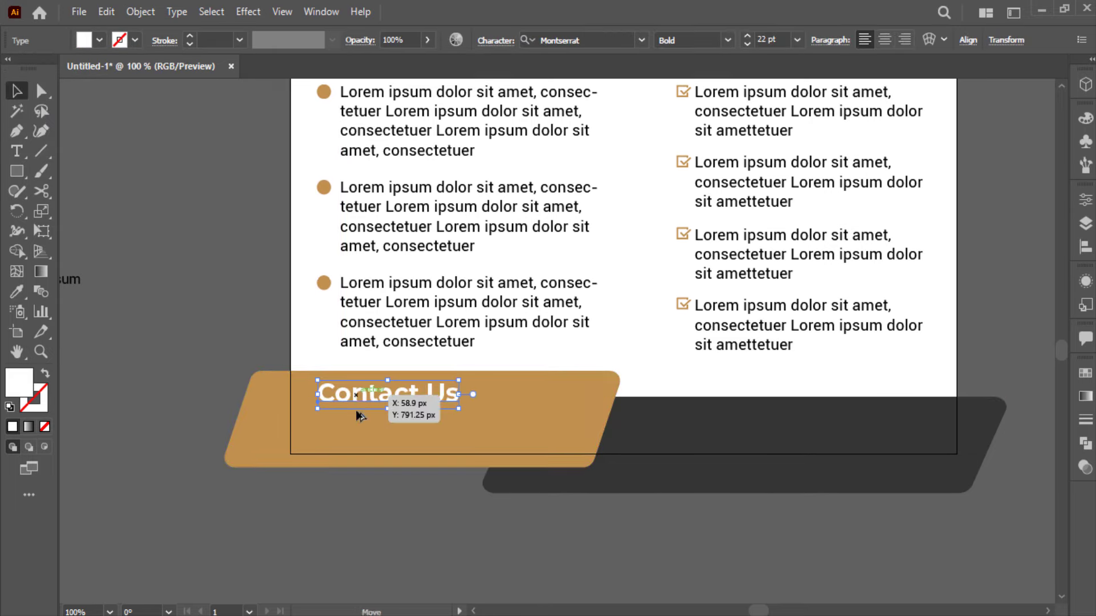
drag(348, 399, 357, 422)
double_click(355, 416)
key(ctrl+a)
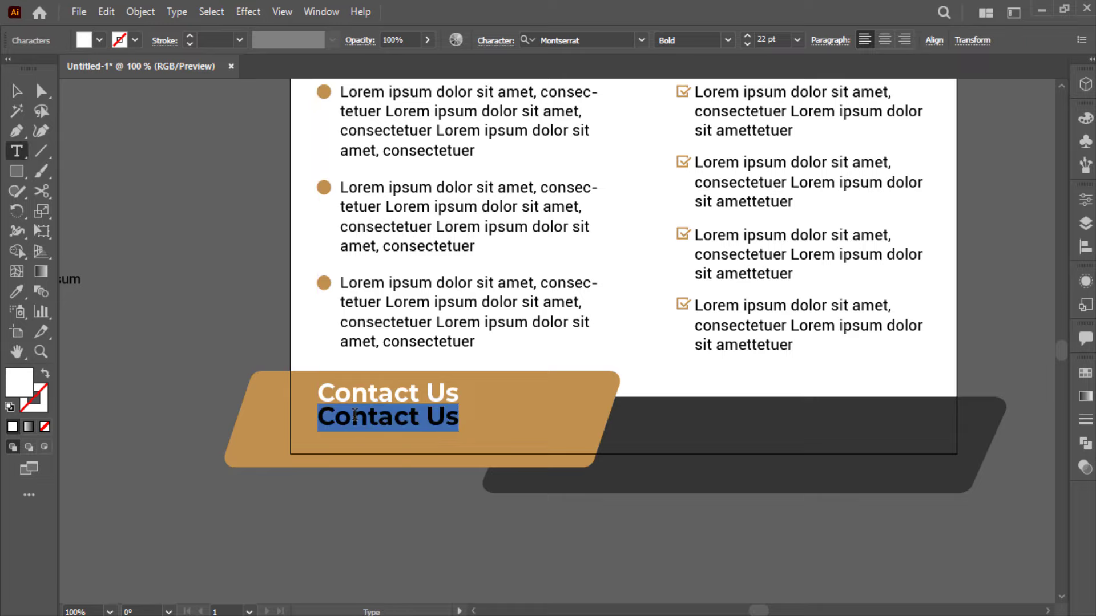
text(+91 22552)
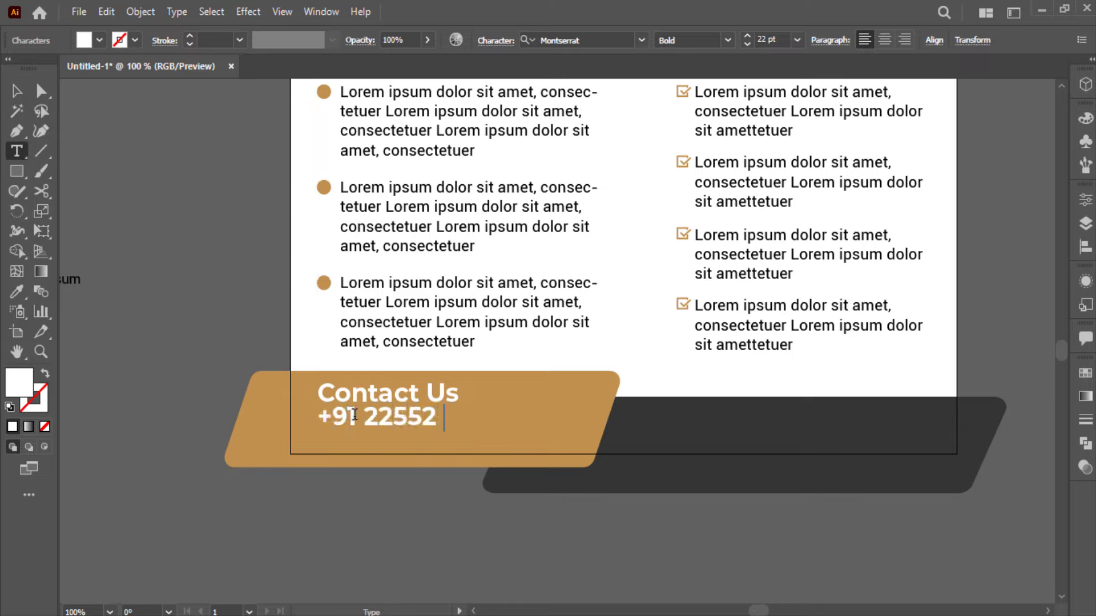
text(v)
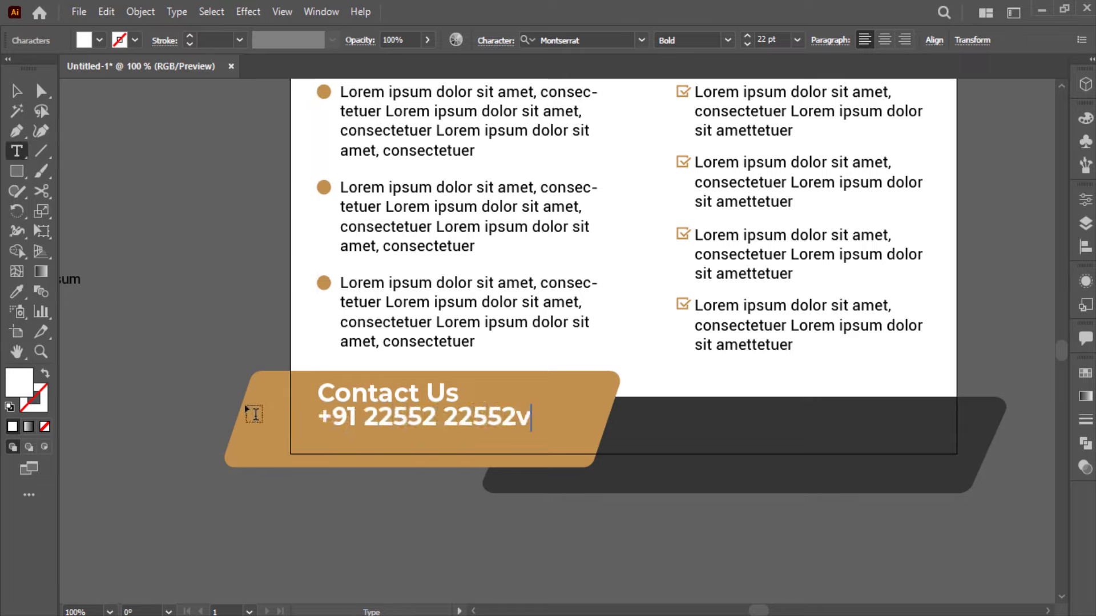
click(16, 90)
click(293, 427)
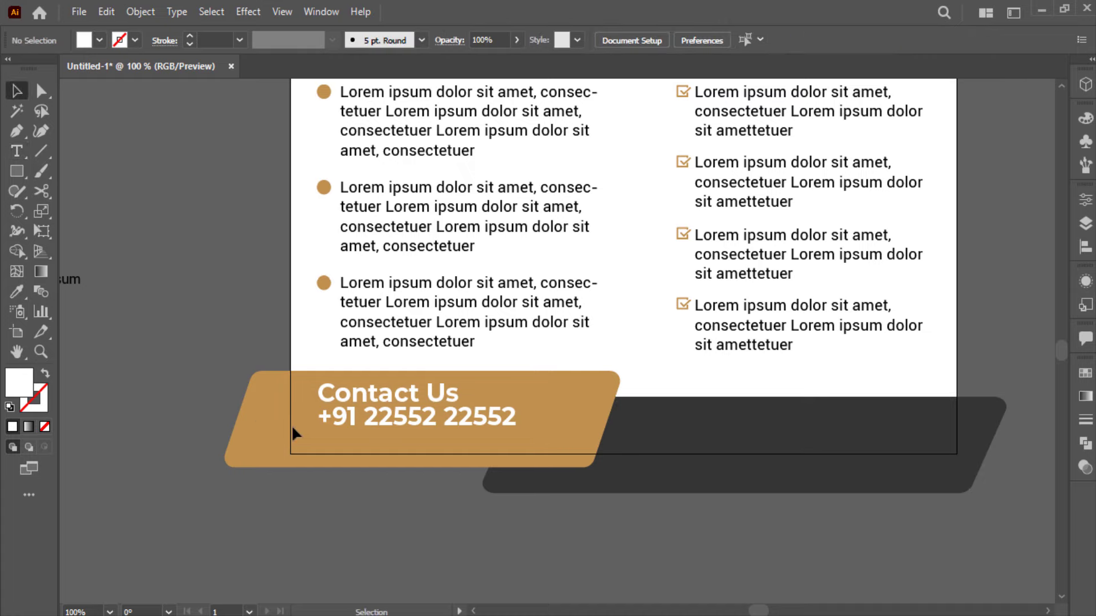
- Set Contact Us to Medium weight at 19 pt
click(347, 399)
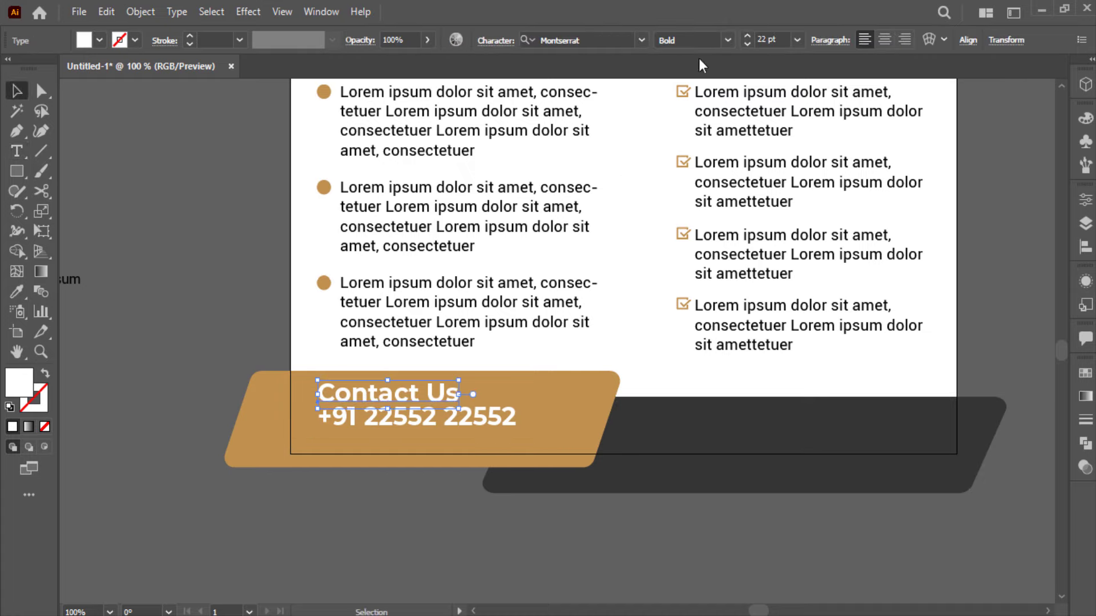
click(728, 40)
click(702, 204)
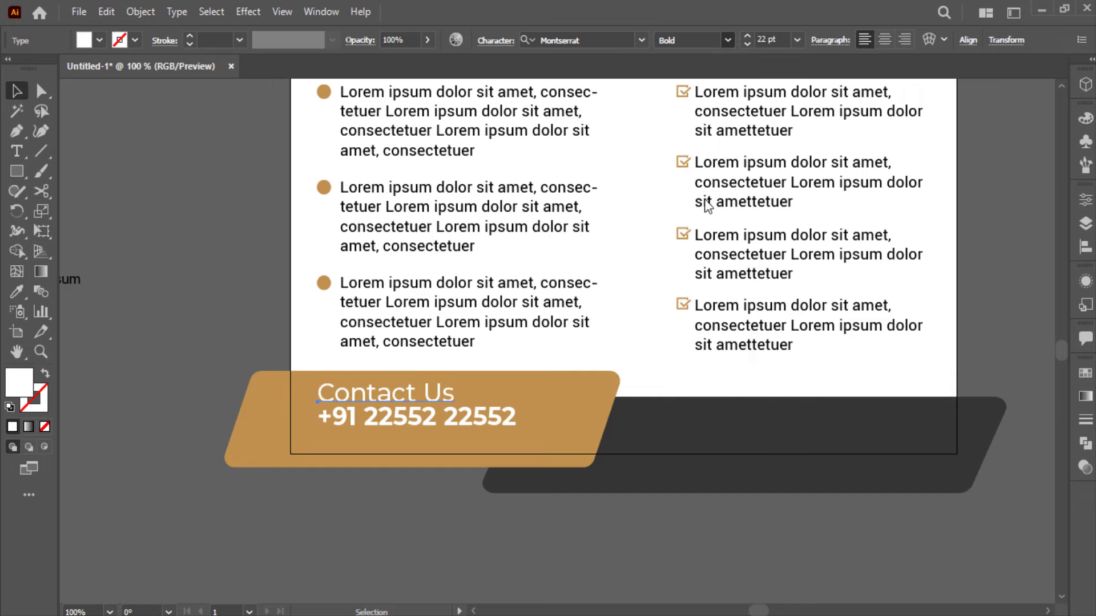
scroll(785, 40, down, 1)
scroll(784, 40, down, 1)
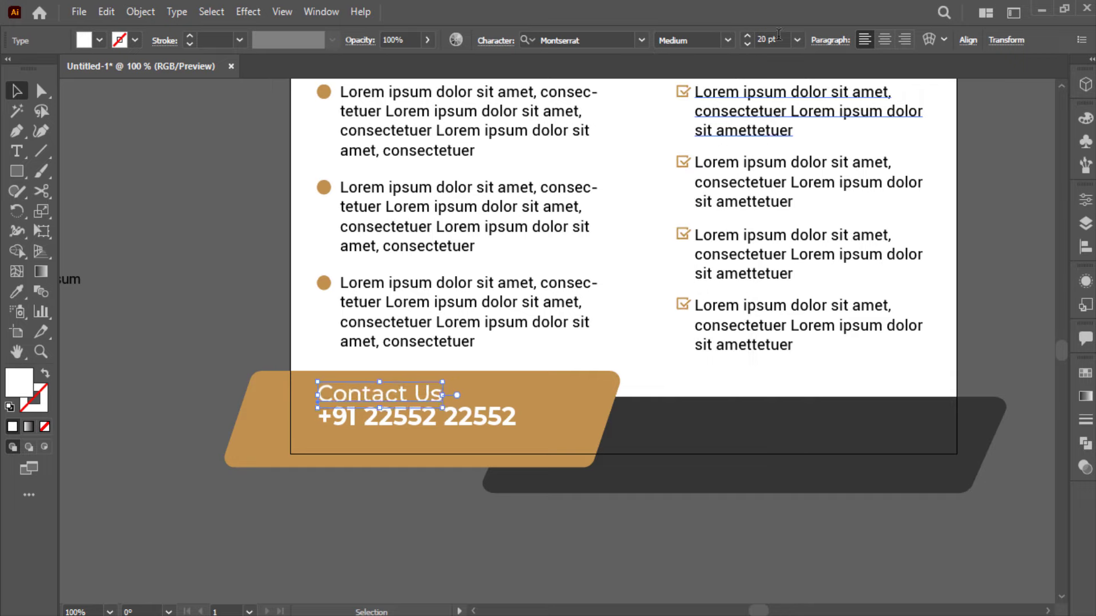
scroll(785, 40, down, 1)
- Lower Contact Us and the phone number slightly, then copy Contact Us onto the dark band
click(171, 377)
click(328, 400)
shift+click(354, 419)
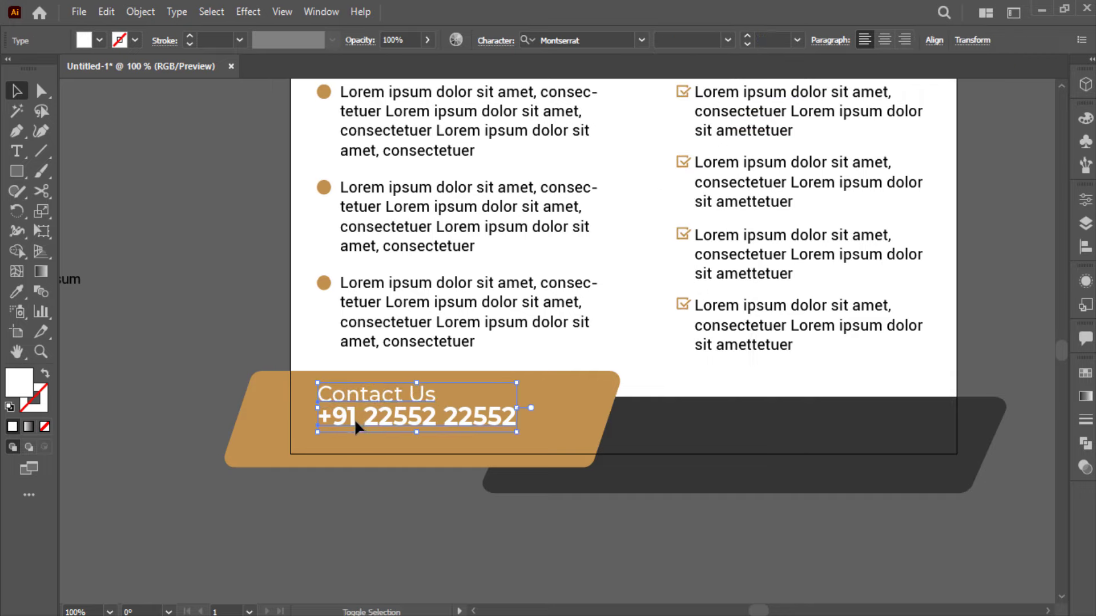
drag(354, 417, 355, 425)
click(353, 460)
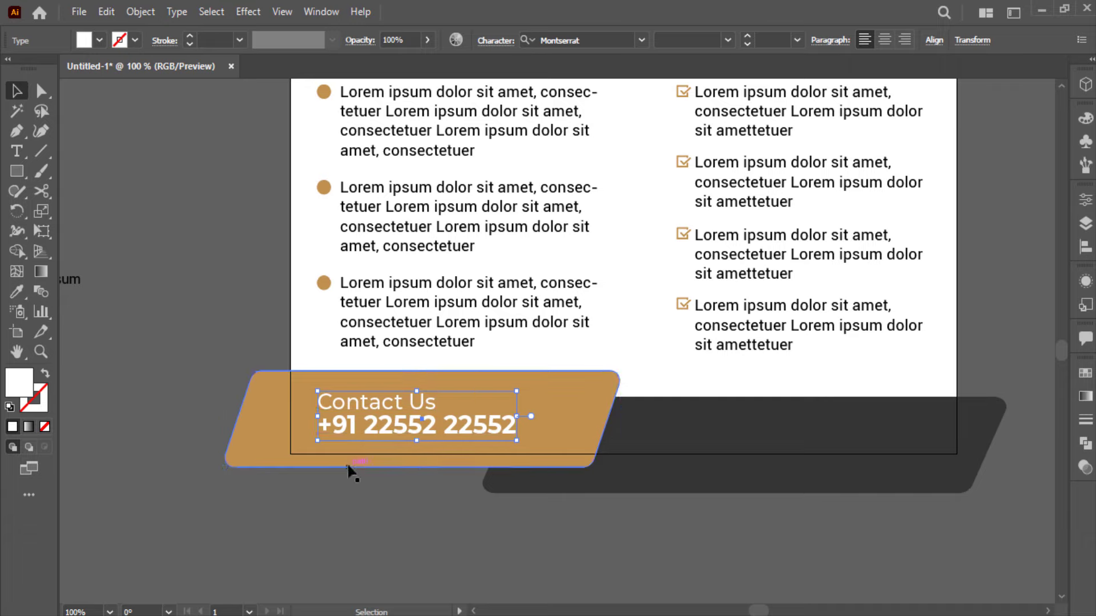
click(360, 520)
mouse_move(413, 405)
mouse_down()
mouse_move(860, 429)
mouse_move(826, 435)
mouse_up()
triple_click(814, 433)
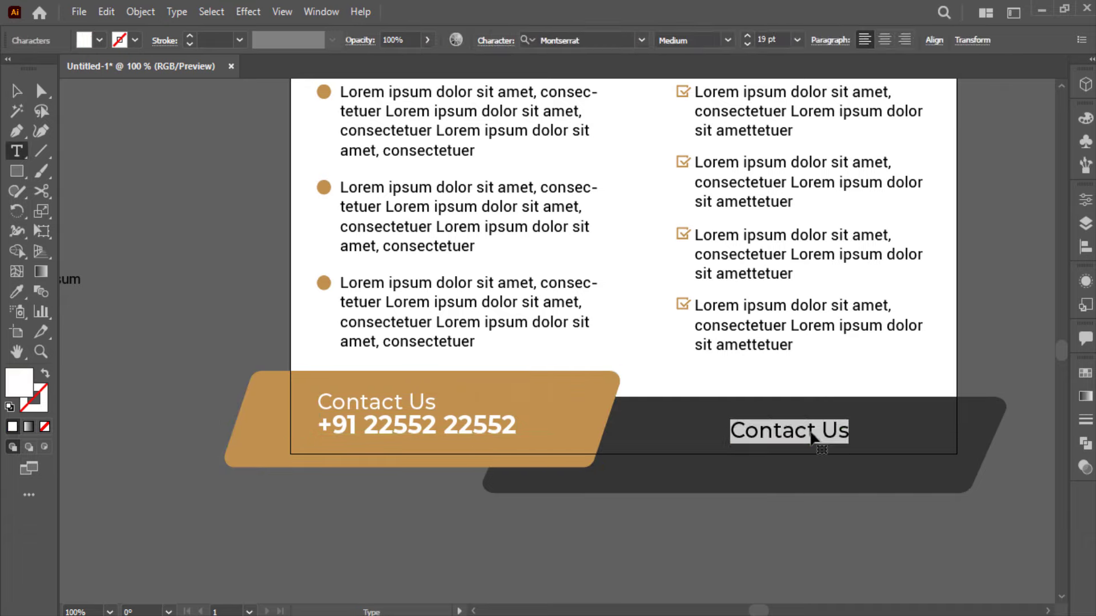
text(www.yourwebsite.com)
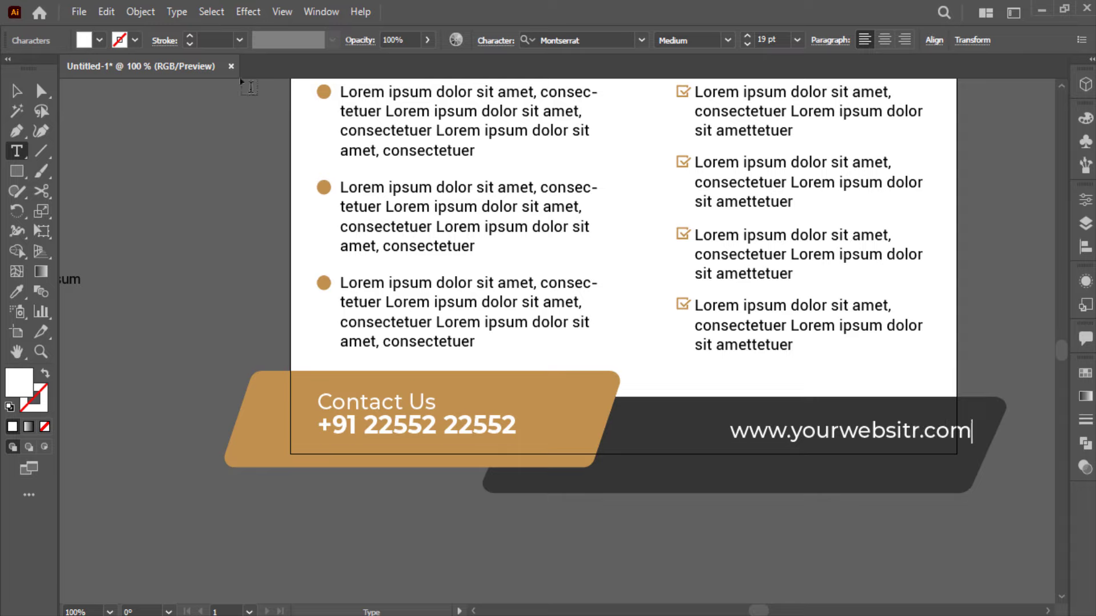
click(917, 431)
key(BackSpace)
text(e)
key(Escape)
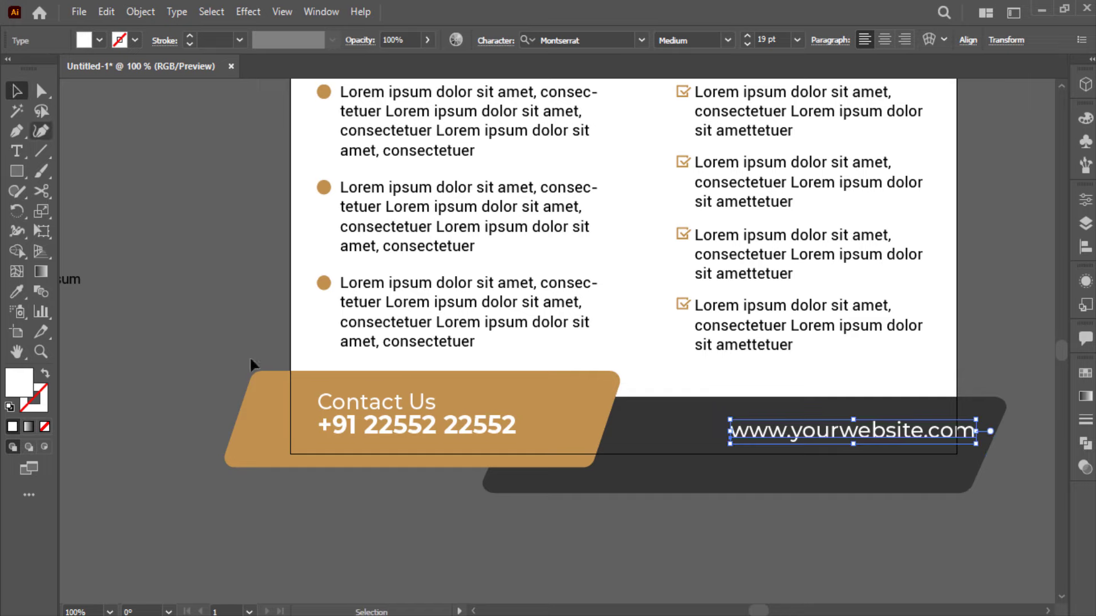
drag(866, 442, 855, 439)
drag(855, 445, 855, 445)
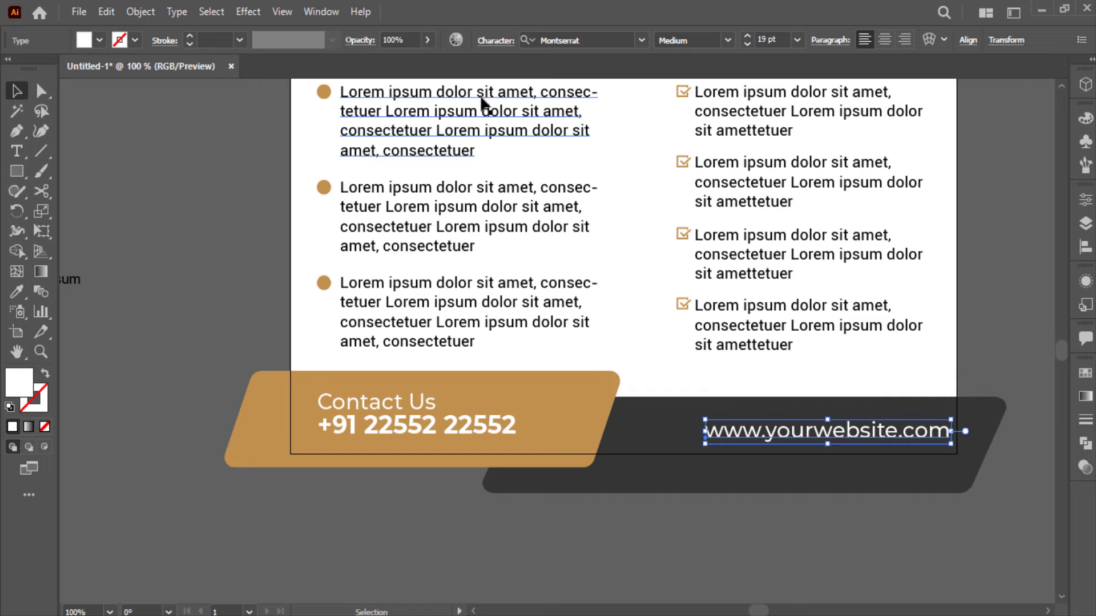
- Set the website text to Regular, 13 pt, with tracking 300
click(728, 40)
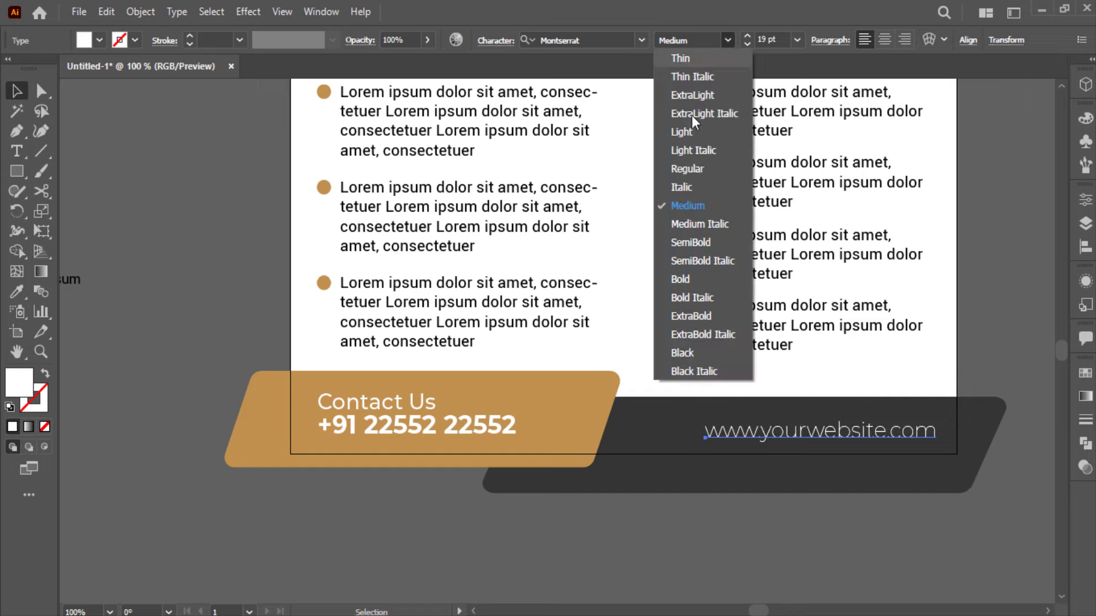
click(699, 167)
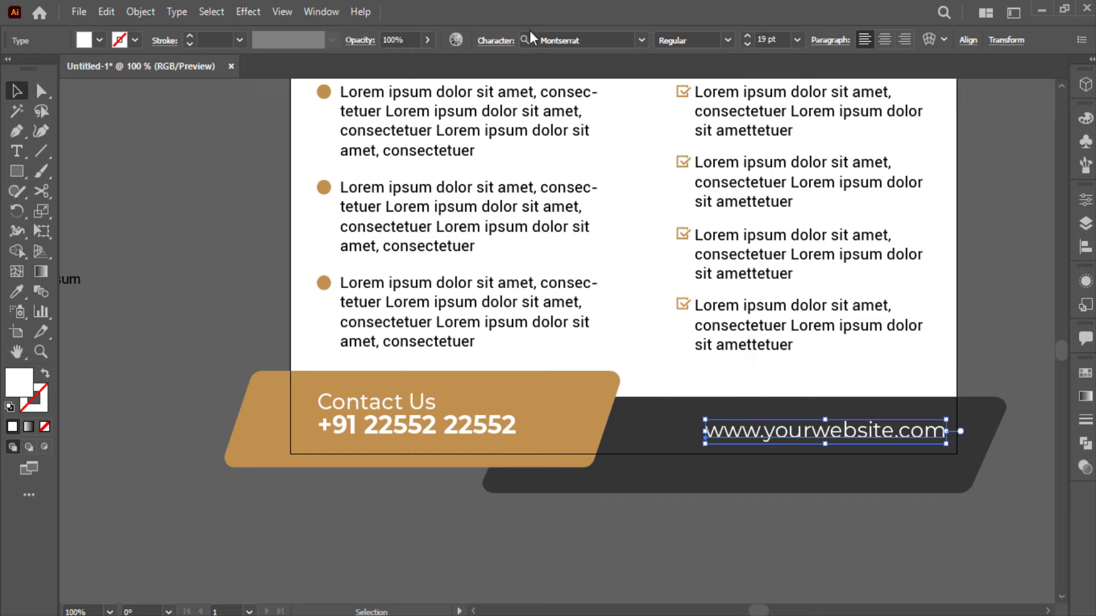
click(494, 42)
click(475, 140)
text(3)
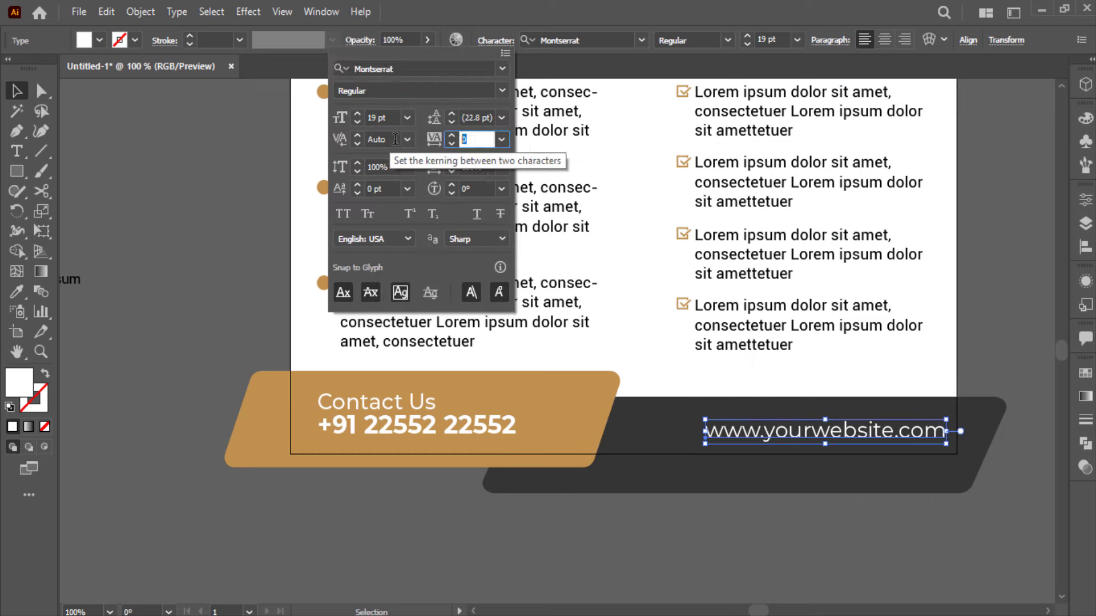
text(00)
key(Return)
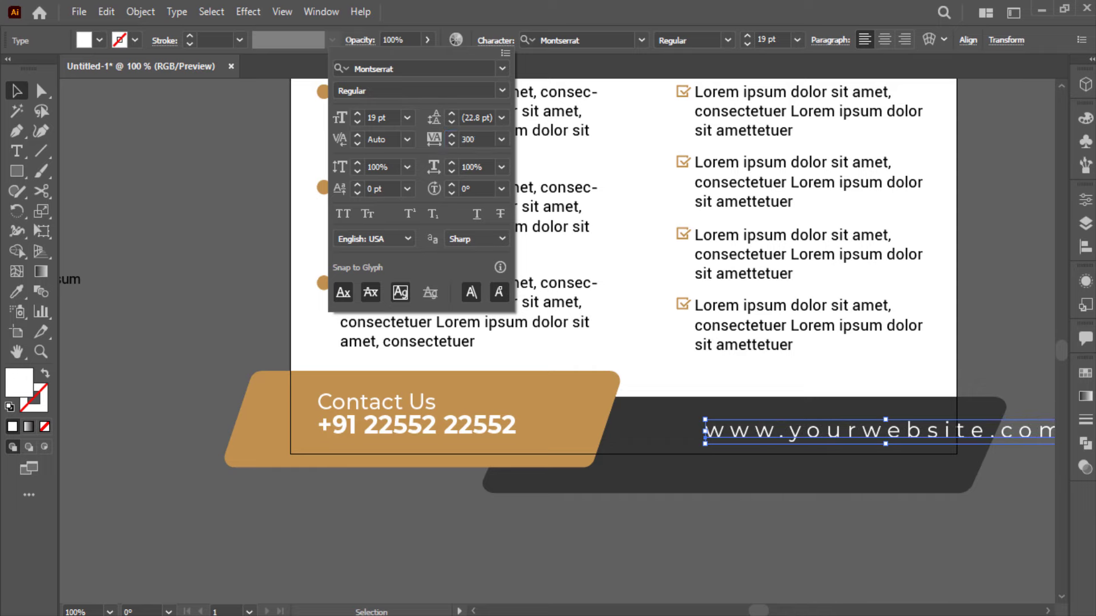
key(Escape)
scroll(777, 35, down, 4)
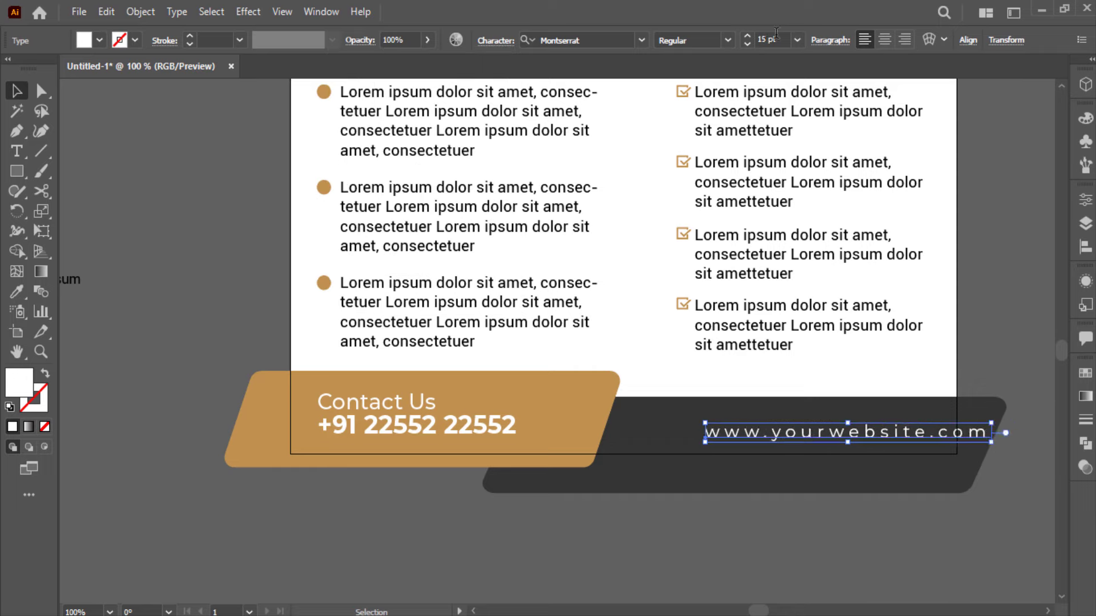
scroll(777, 35, down, 2)
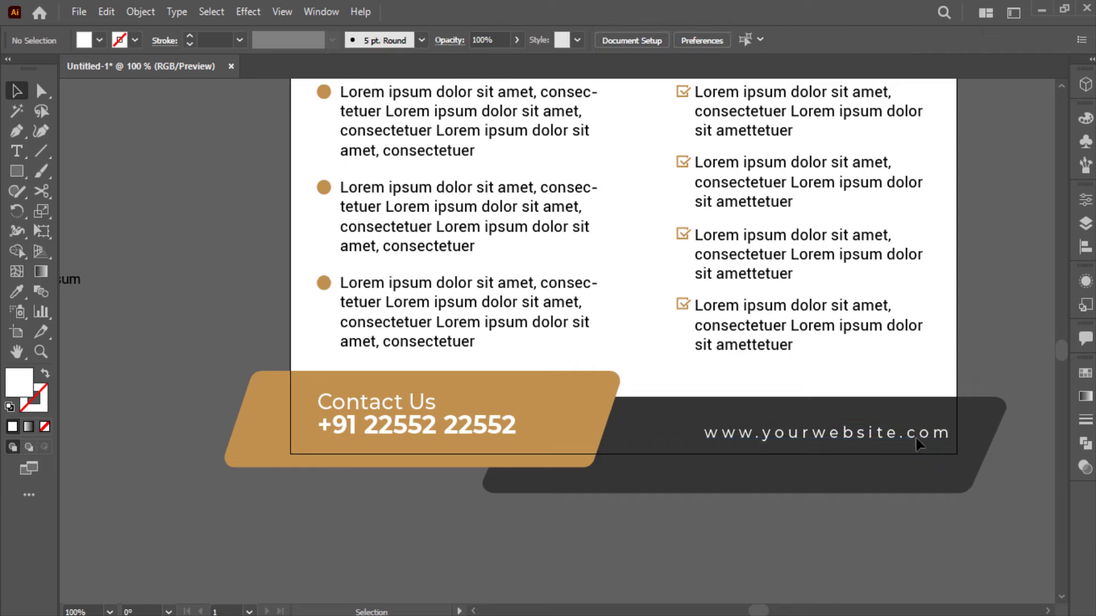
drag(901, 440, 902, 442)
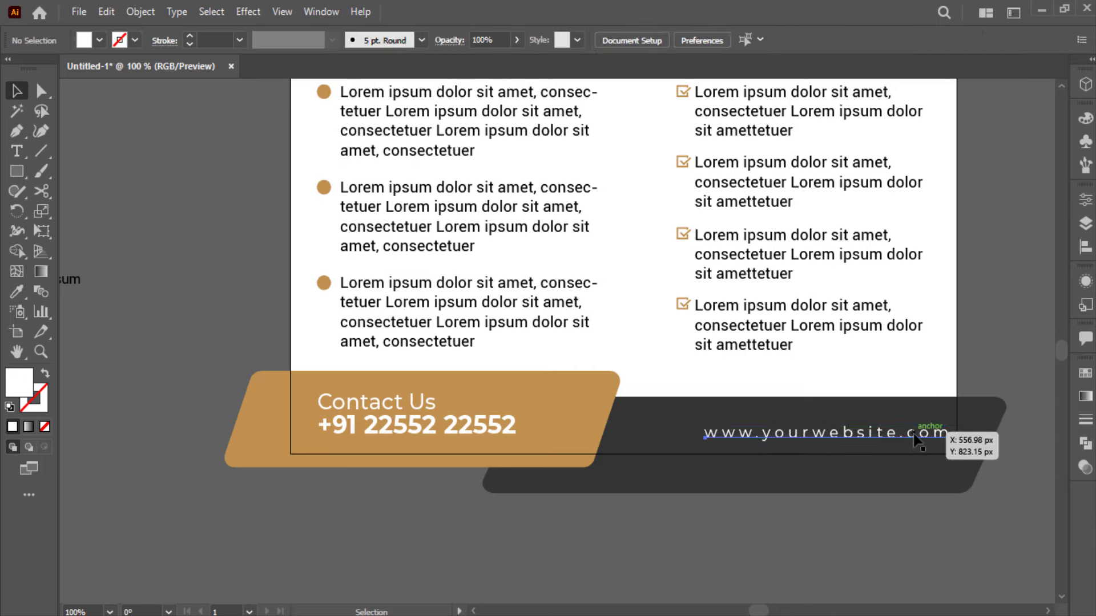
- Colour the phone number dark grey, sampled from the dark footer shape
click(975, 353)
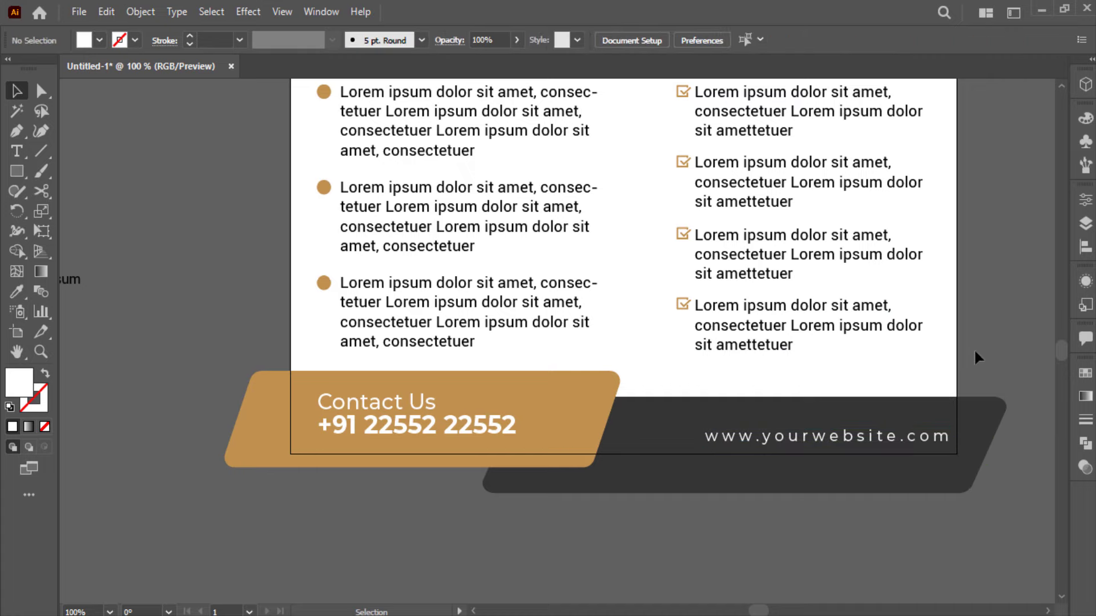
click(489, 421)
key(i)
click(662, 444)
- Recolour the top-right bar with the footer band's darker tan
key(v)
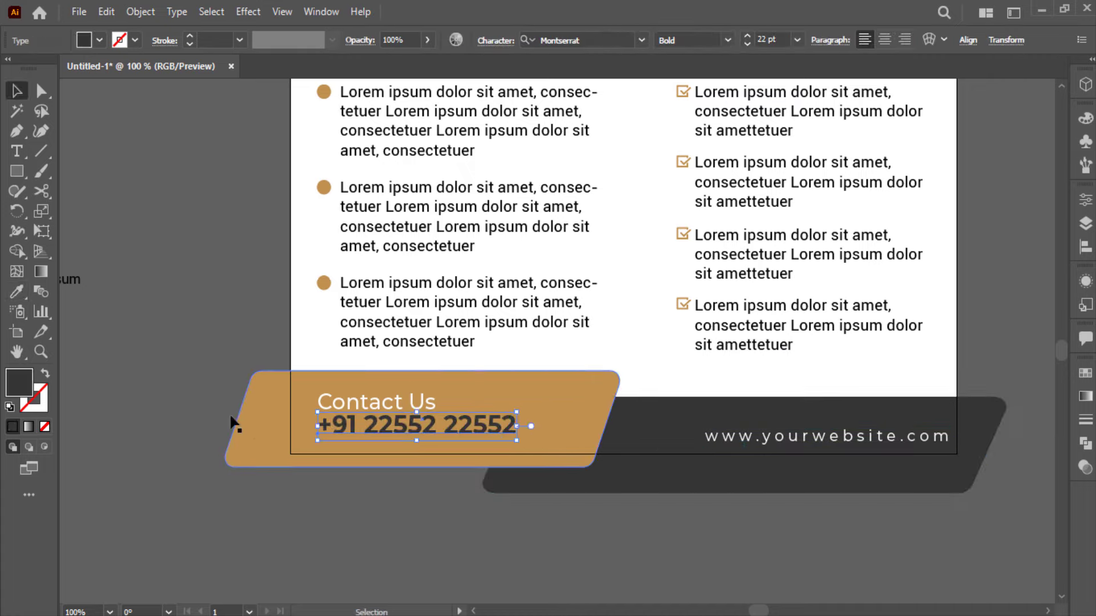
click(163, 313)
key(ctrl+0)
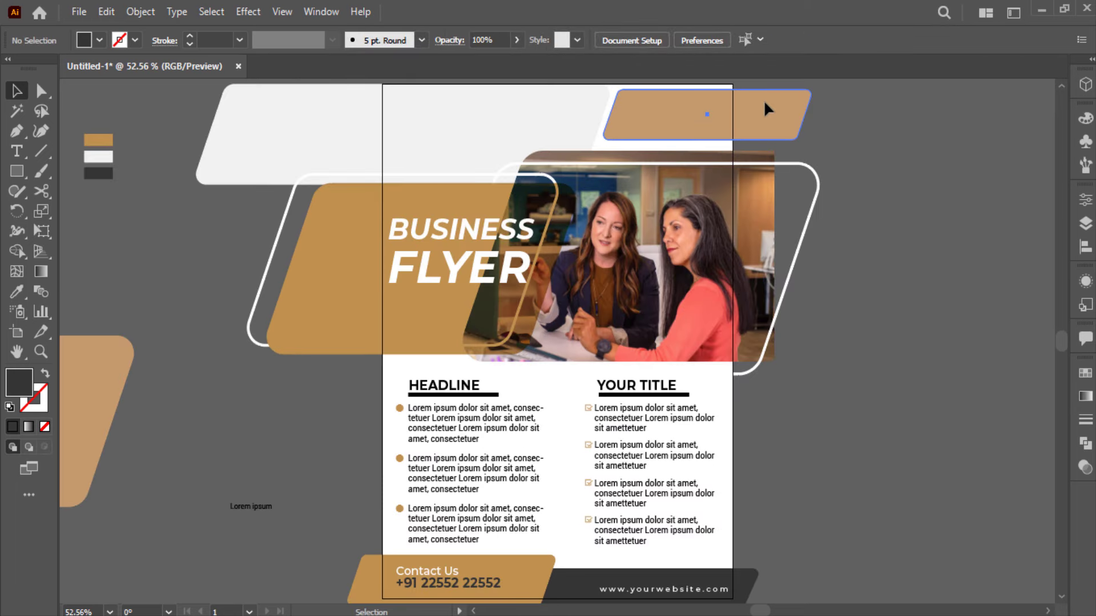
click(764, 100)
key(i)
click(370, 578)
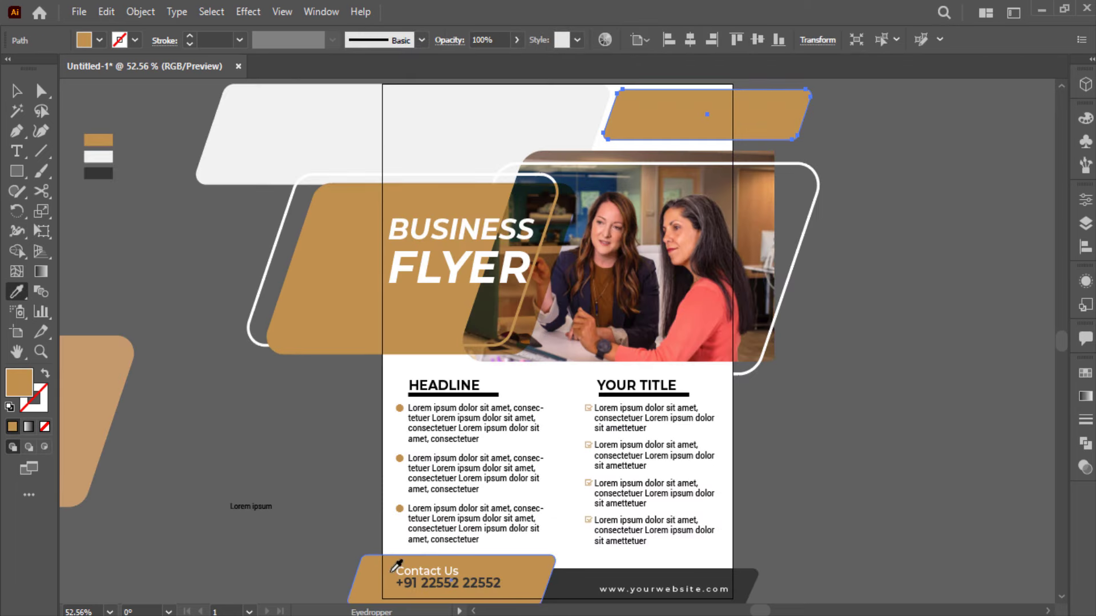
key(v)
click(924, 417)
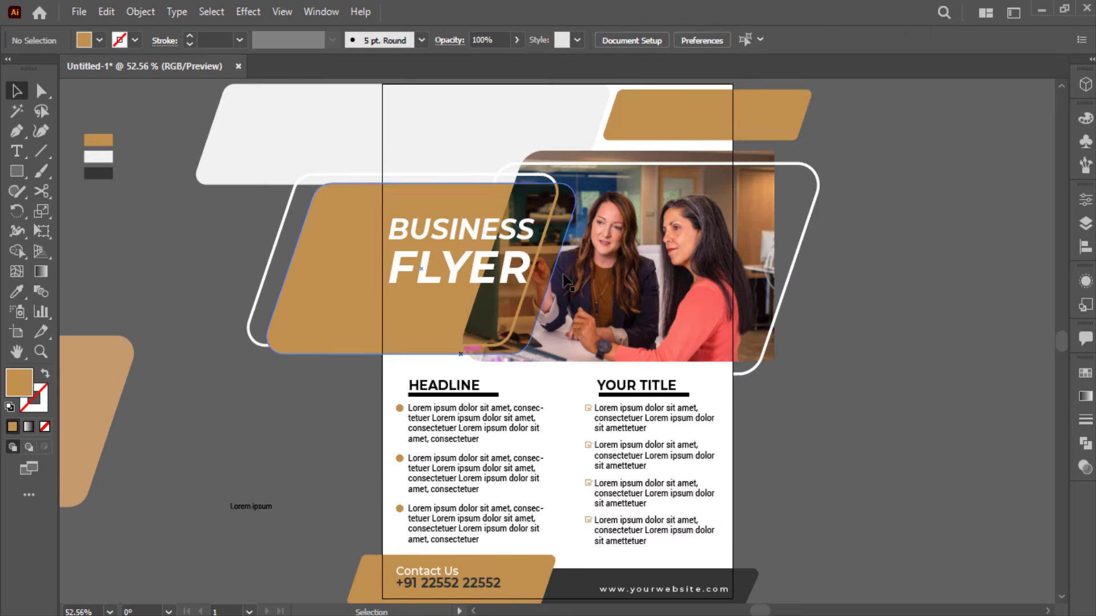
- Shrink and raise the light top bar, and shift the tan top bar left
click(334, 138)
drag(403, 184, 404, 156)
key(ctrl+z)
shift+click(596, 183)
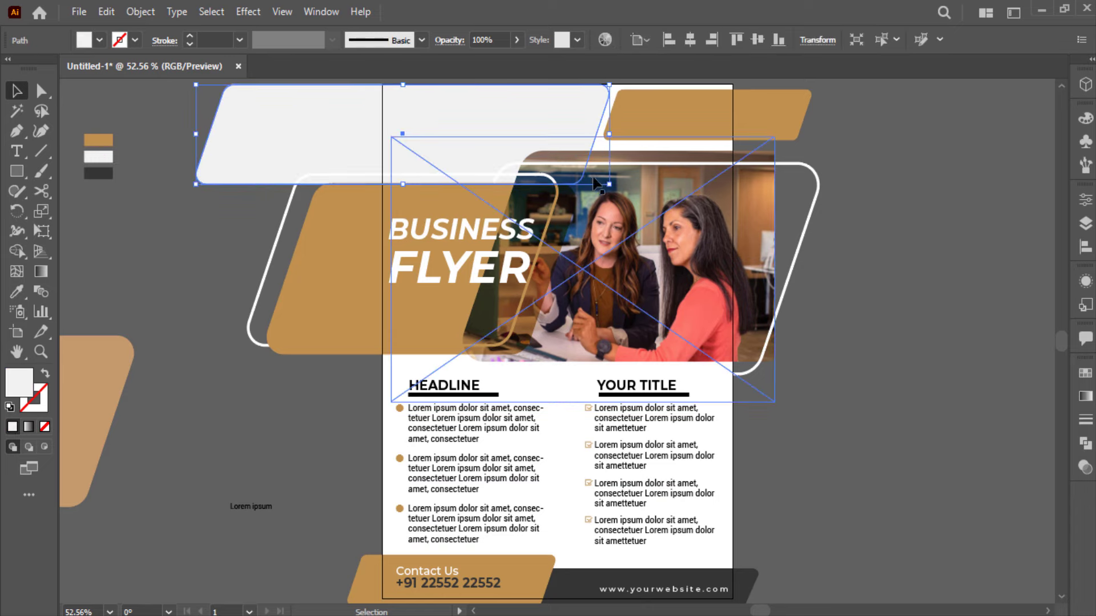
mouse_move(609, 183)
mouse_down()
mouse_move(473, 118)
mouse_move(535, 98)
mouse_up()
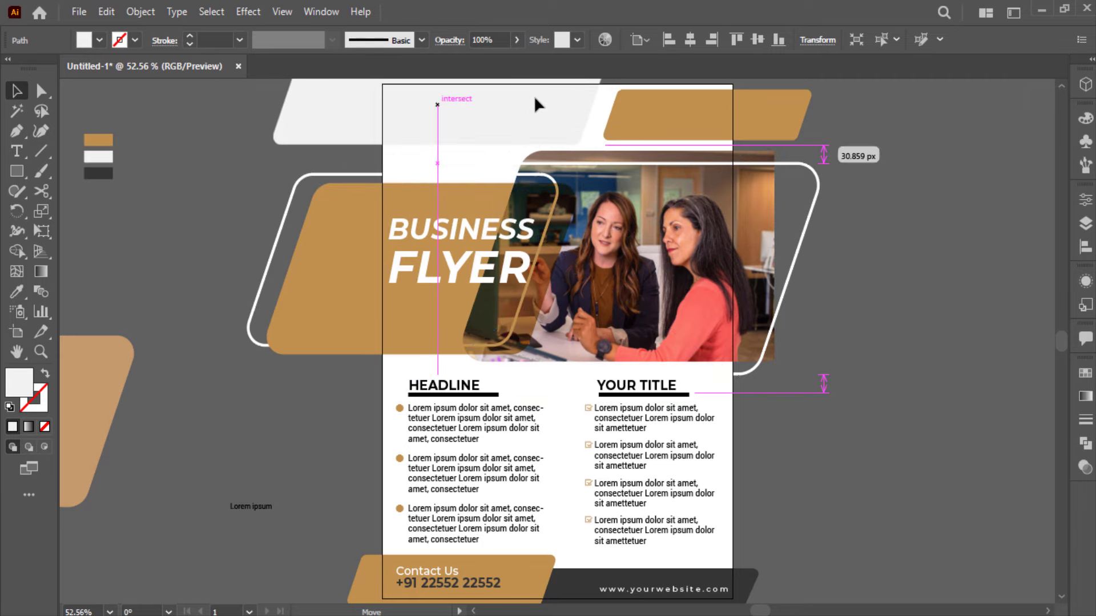
mouse_move(474, 117)
mouse_down()
mouse_move(457, 135)
mouse_move(434, 128)
mouse_up()
scroll(530, 286, up, 2)
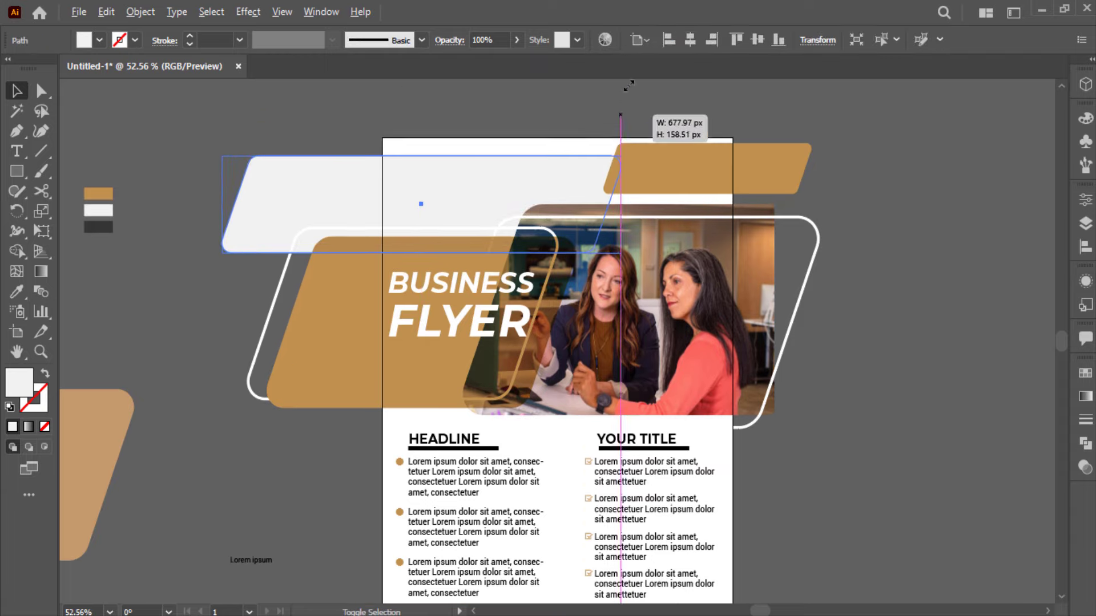
scroll(529, 286, up, 4)
drag(529, 287, 533, 275)
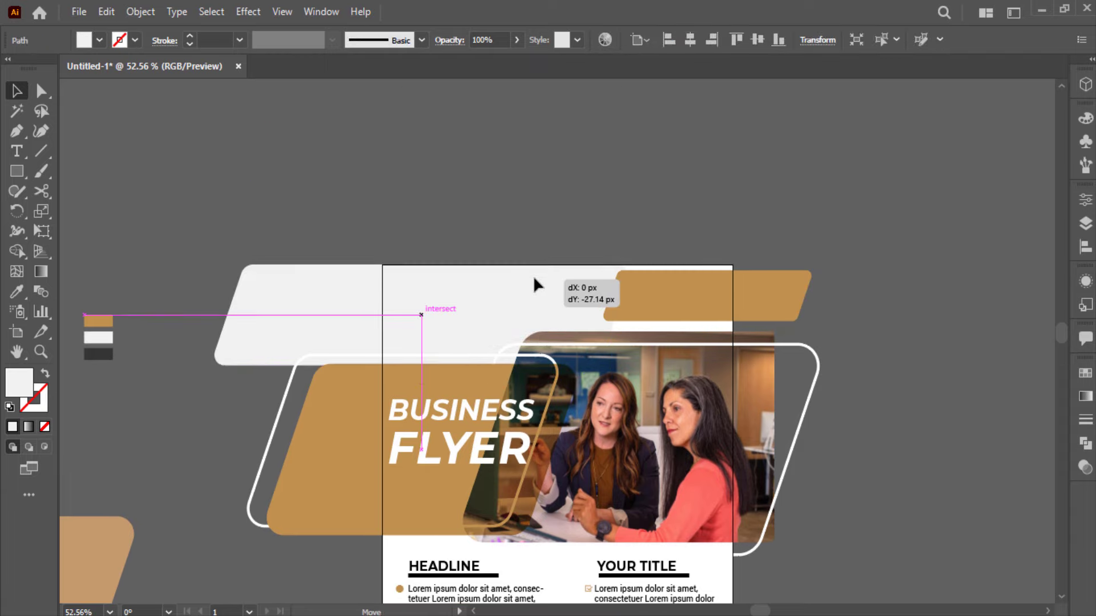
mouse_move(673, 287)
mouse_down()
mouse_move(654, 289)
mouse_move(666, 282)
mouse_up()
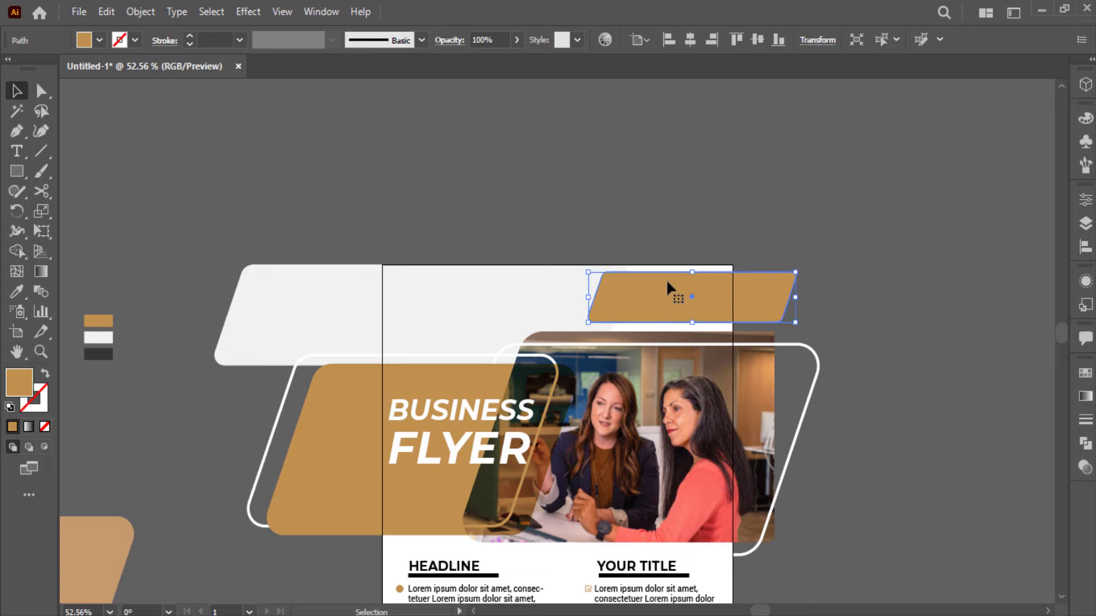
click(427, 164)
scroll(427, 164, down, 1)
- Add a 'LOGO' text in the BUSINESS title style at the flyer's top-left
key(t)
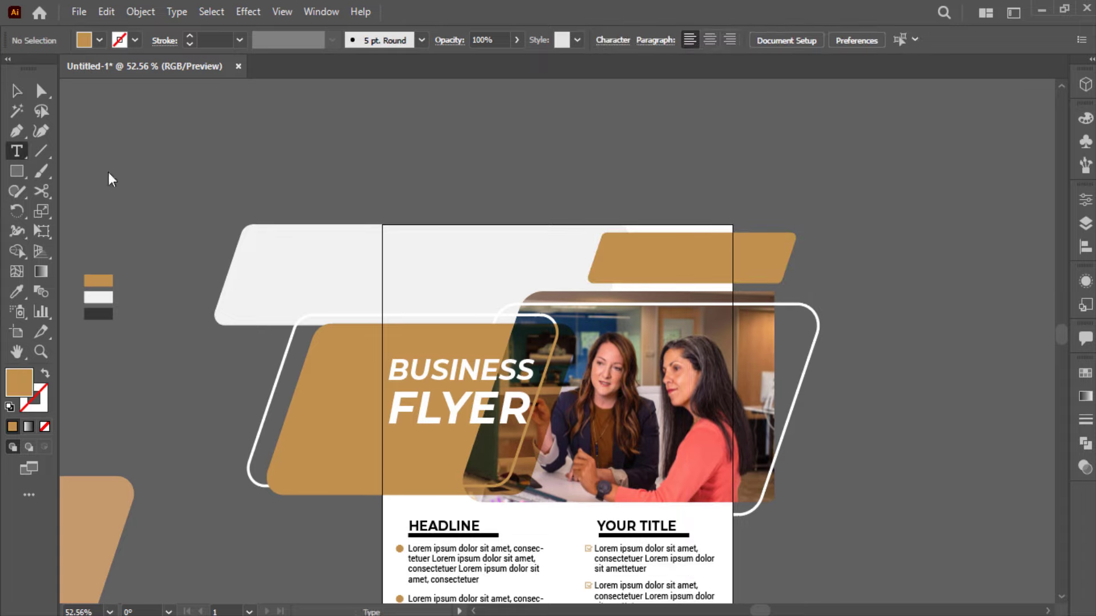
click(245, 150)
text(Lo)
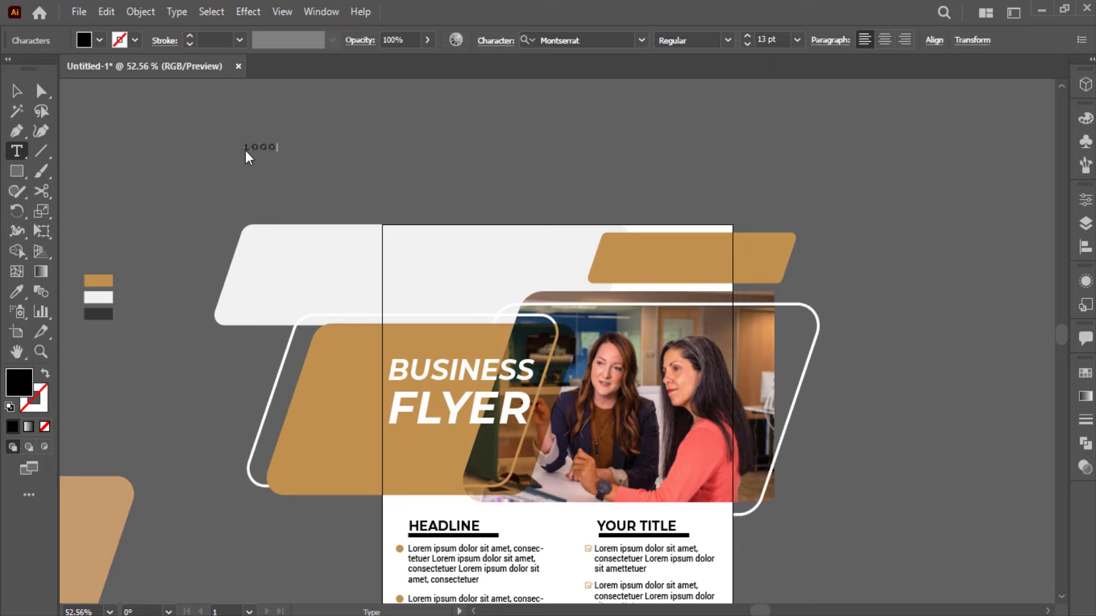
text())
click(36, 91)
key(i)
click(434, 371)
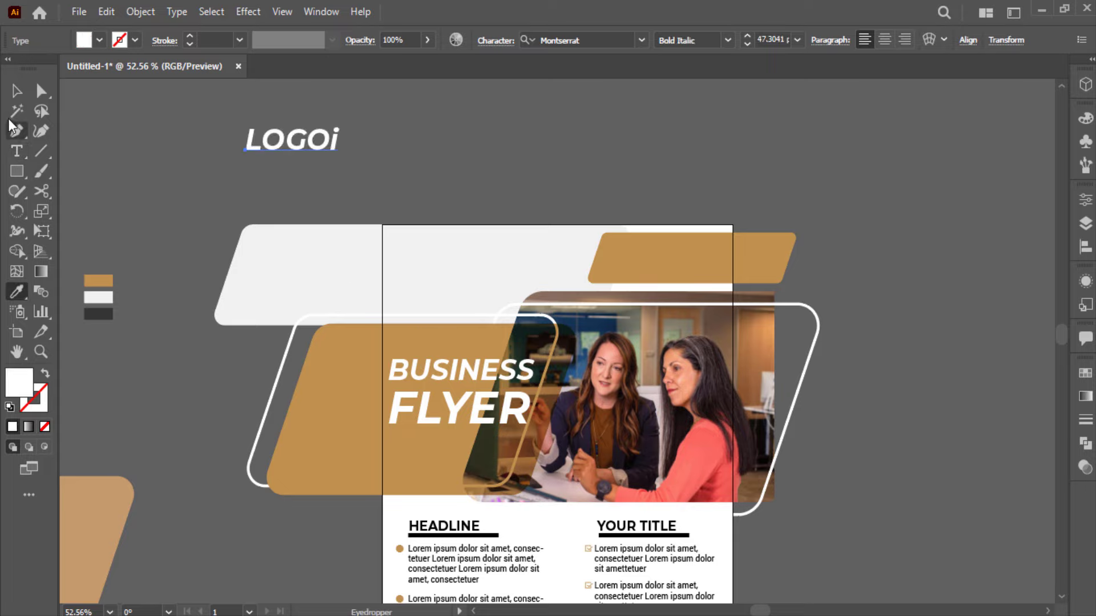
click(16, 91)
key(t)
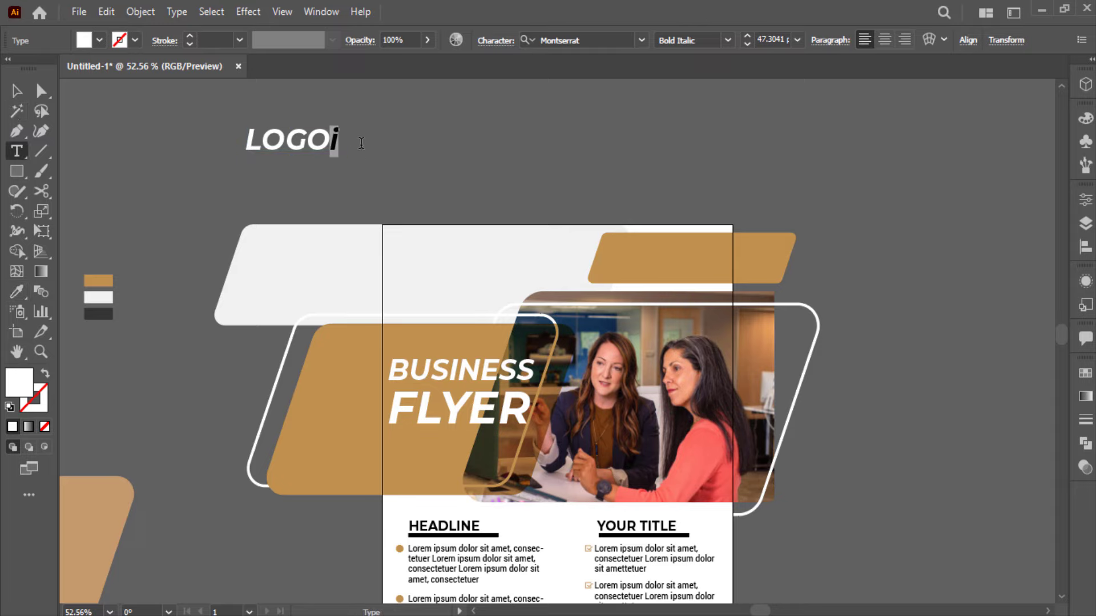
key(BackSpace)
click(15, 92)
scroll(117, 200, down, 2)
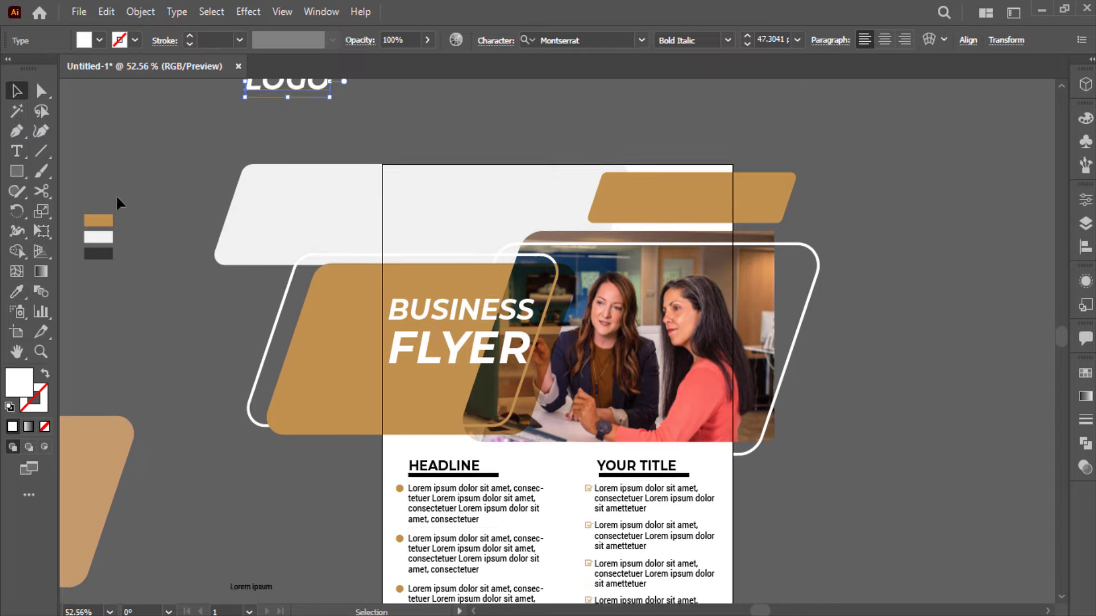
drag(283, 84, 434, 199)
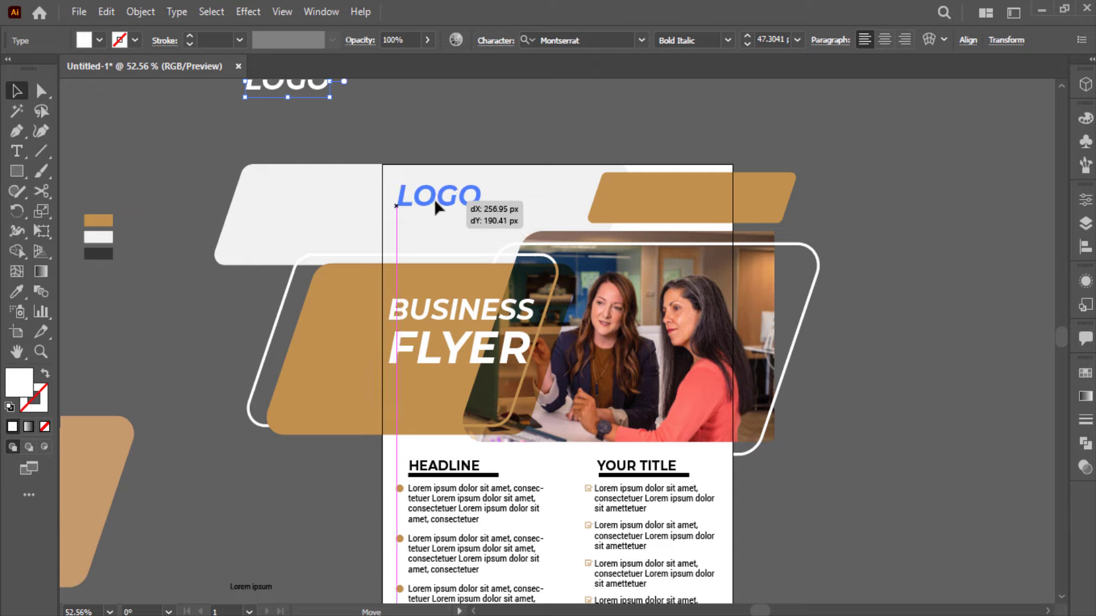
- Make LOGO Montserrat Black, 30 pt, with the dark swatch fill
click(727, 40)
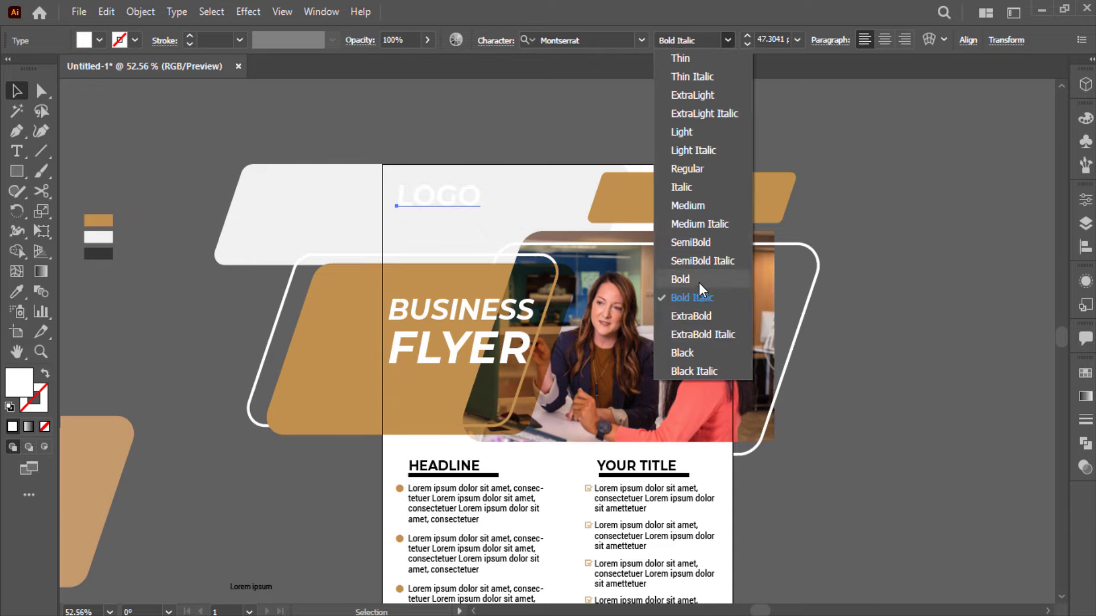
click(699, 279)
key(i)
click(98, 253)
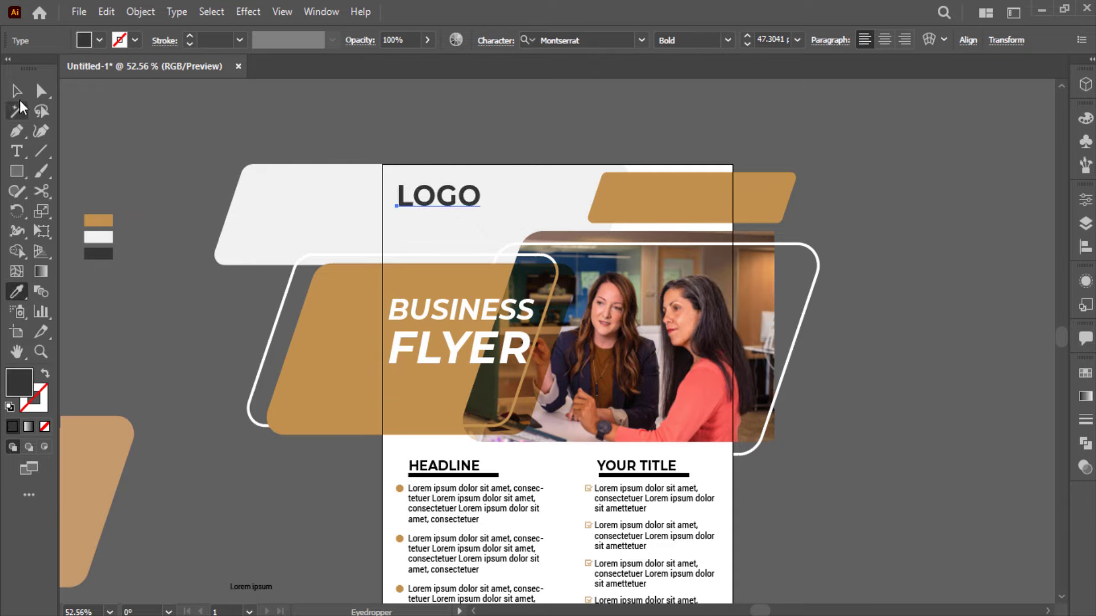
click(17, 90)
text(30)
key(Return)
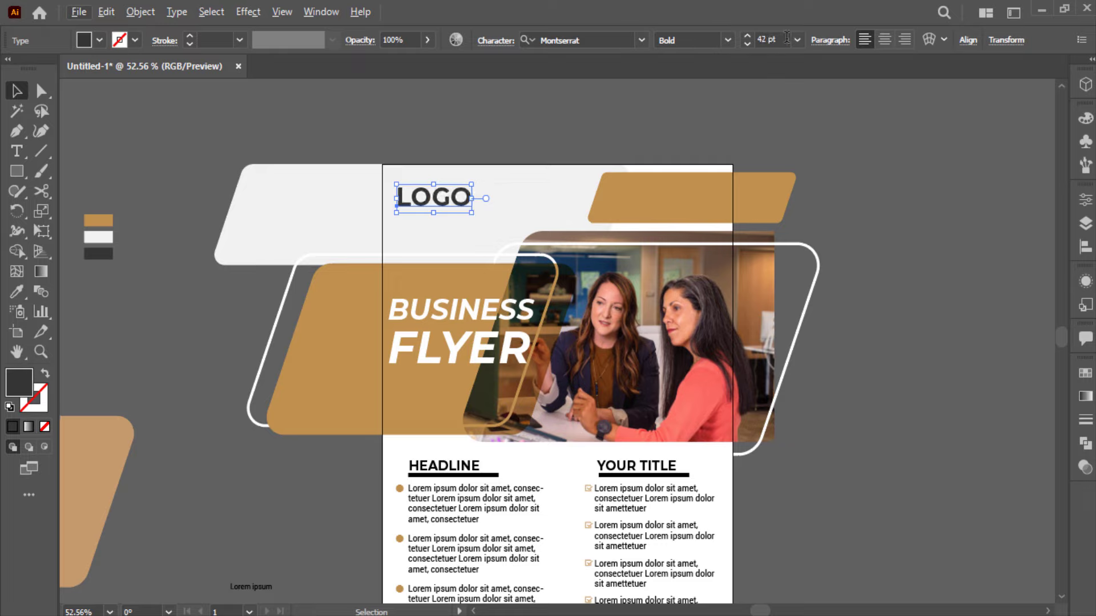
click(727, 41)
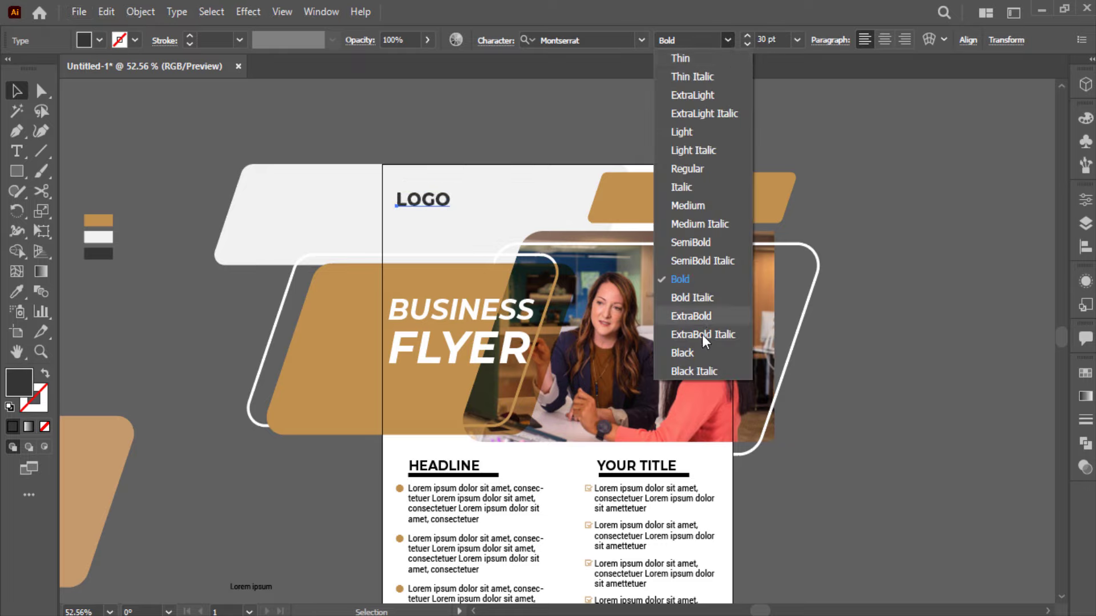
click(702, 339)
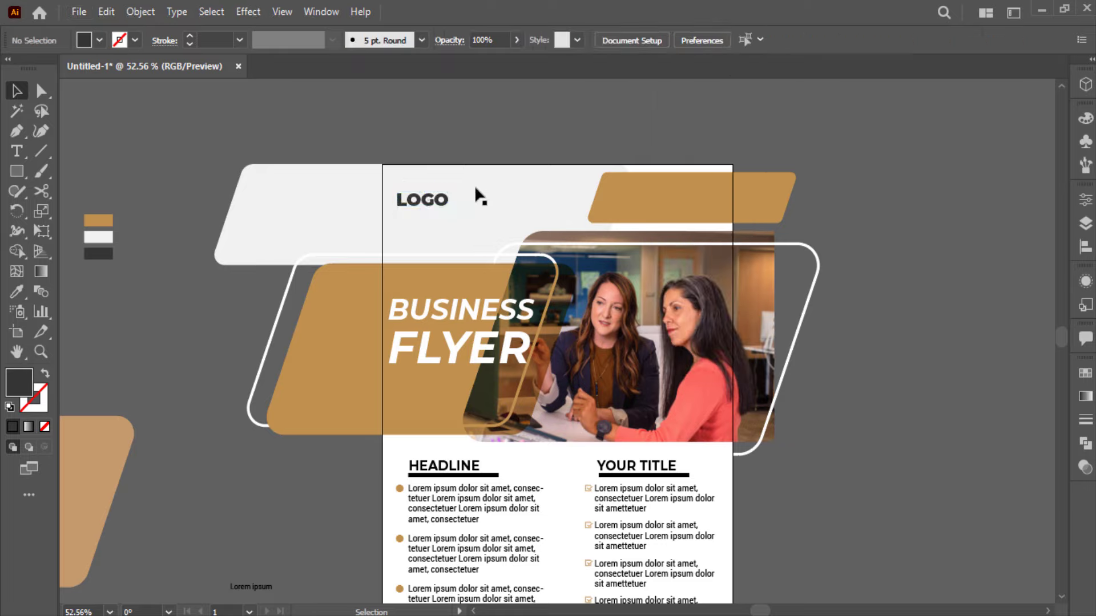
drag(422, 202, 421, 194)
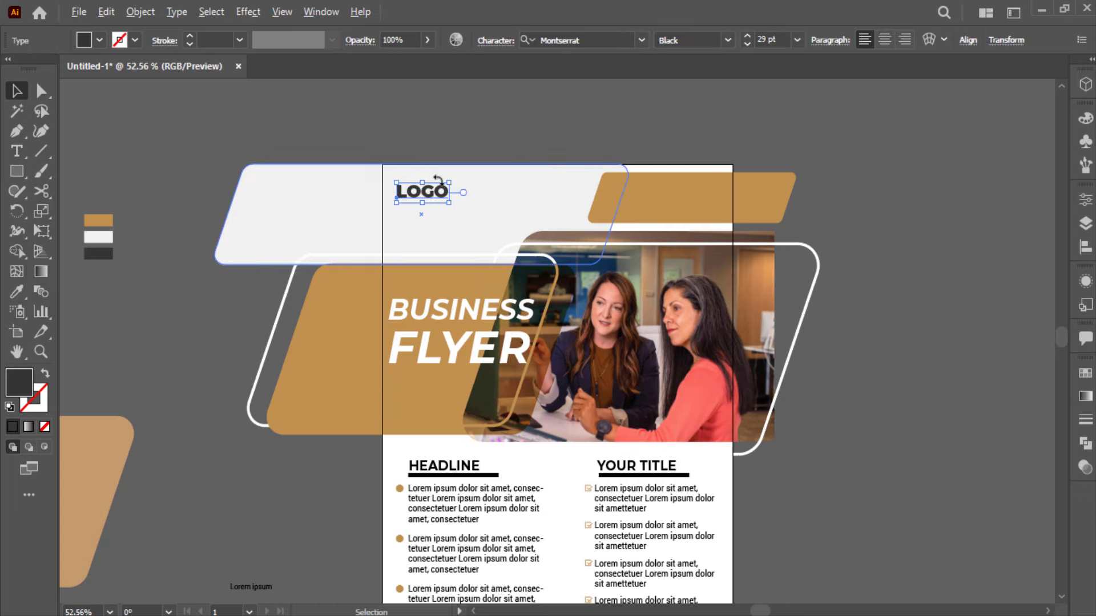
- Add a 'HERE' copy below LOGO and stretch it to match LOGO's width
key(ctrl+equal)
key(ctrl+equal)
key(ctrl+equal)
scroll(443, 187, up, 1)
mouse_move(439, 254)
mouse_down()
mouse_move(438, 231)
mouse_move(415, 291)
mouse_up()
key(ctrl+shift+a)
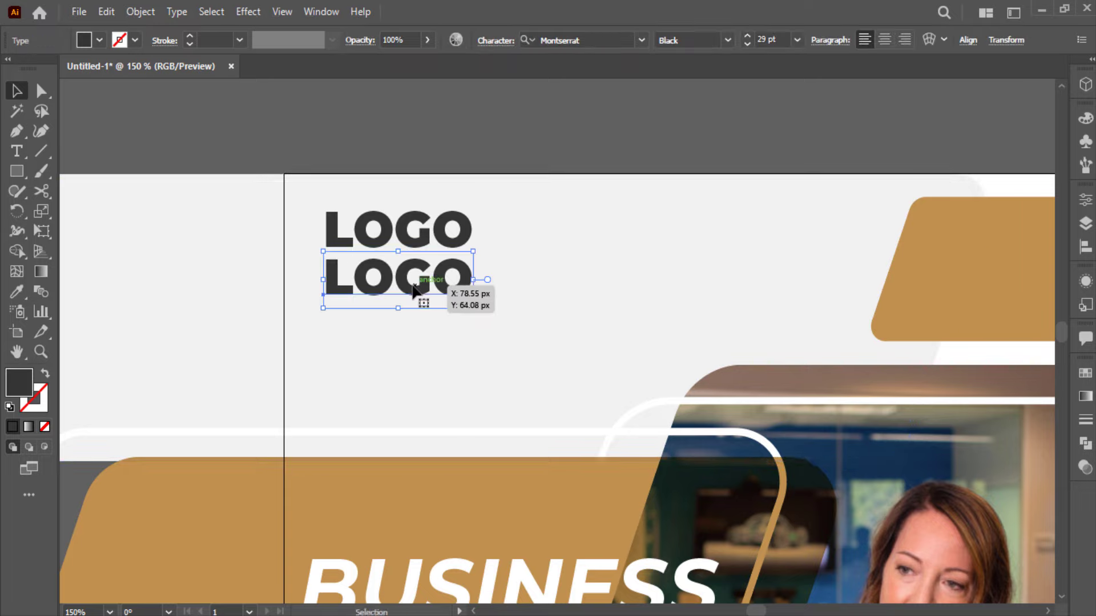
double_click(414, 288)
text(HERE)
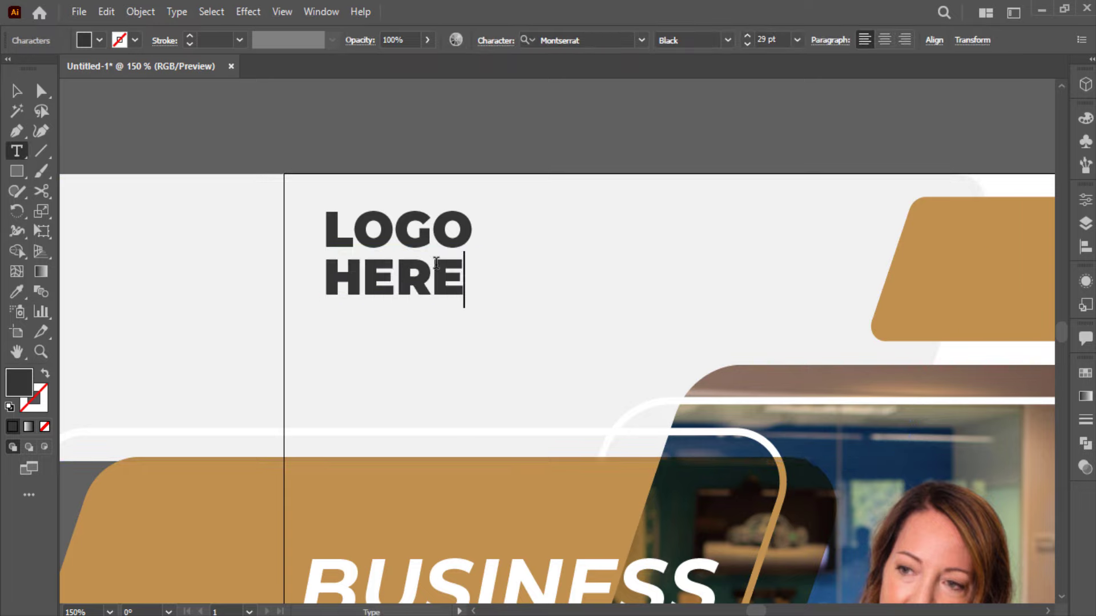
click(16, 91)
click(400, 343)
click(434, 285)
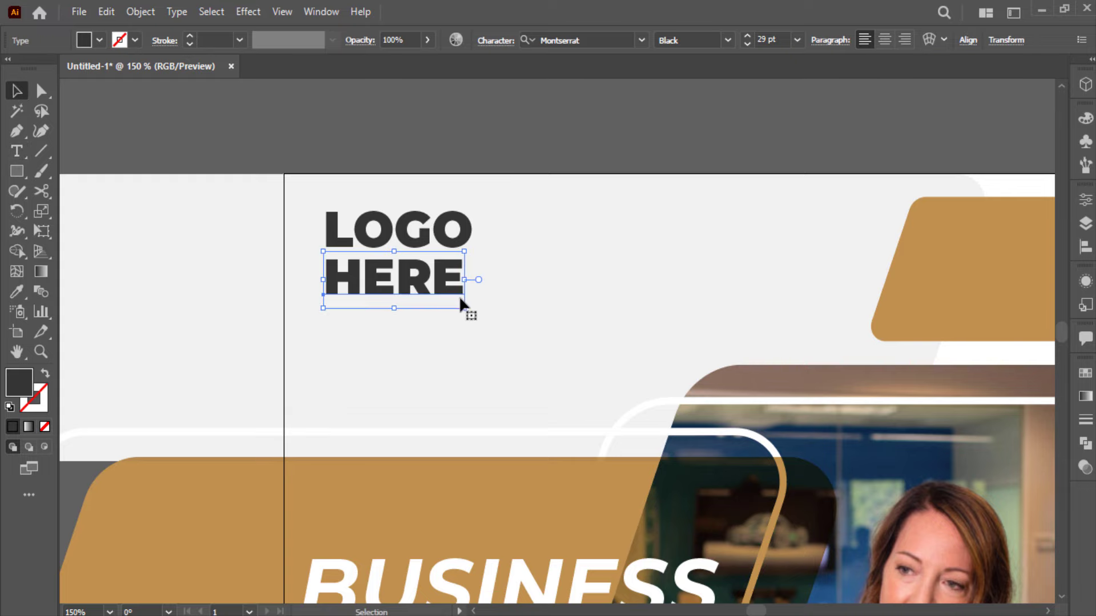
drag(464, 310, 472, 311)
click(485, 140)
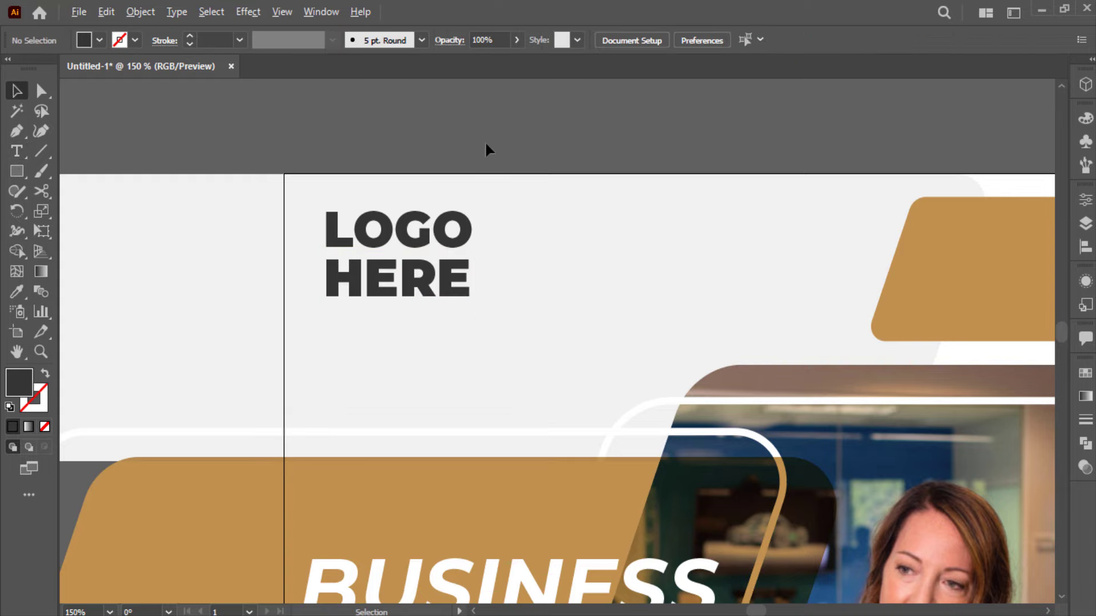
key(ctrl+0)
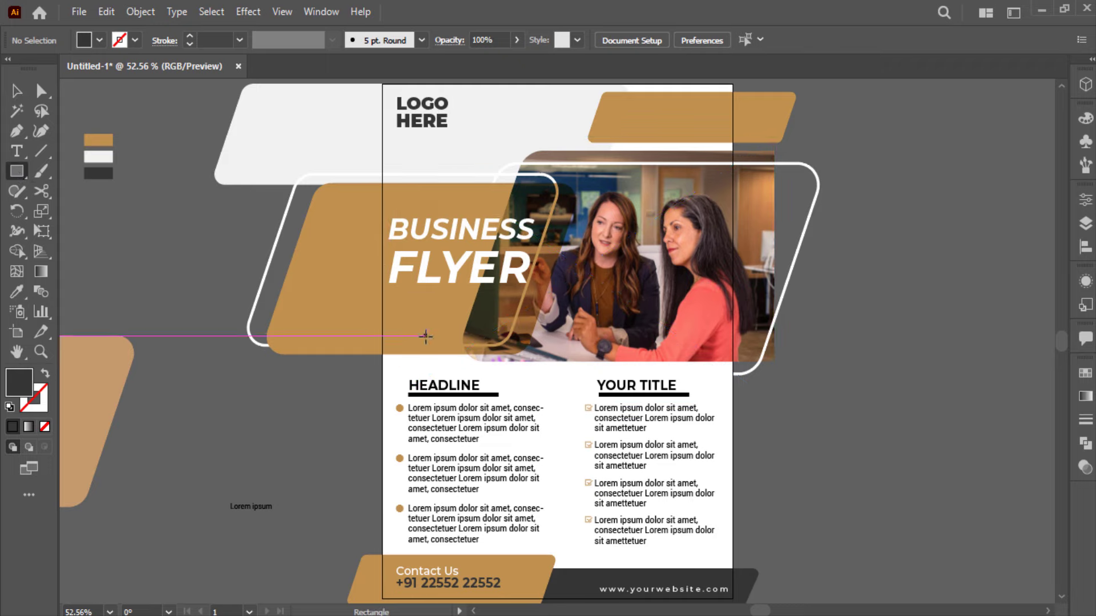
- Colour the HEADLINE and YOUR TITLE underline bars with the tan swatch
click(16, 90)
click(608, 394)
click(489, 394)
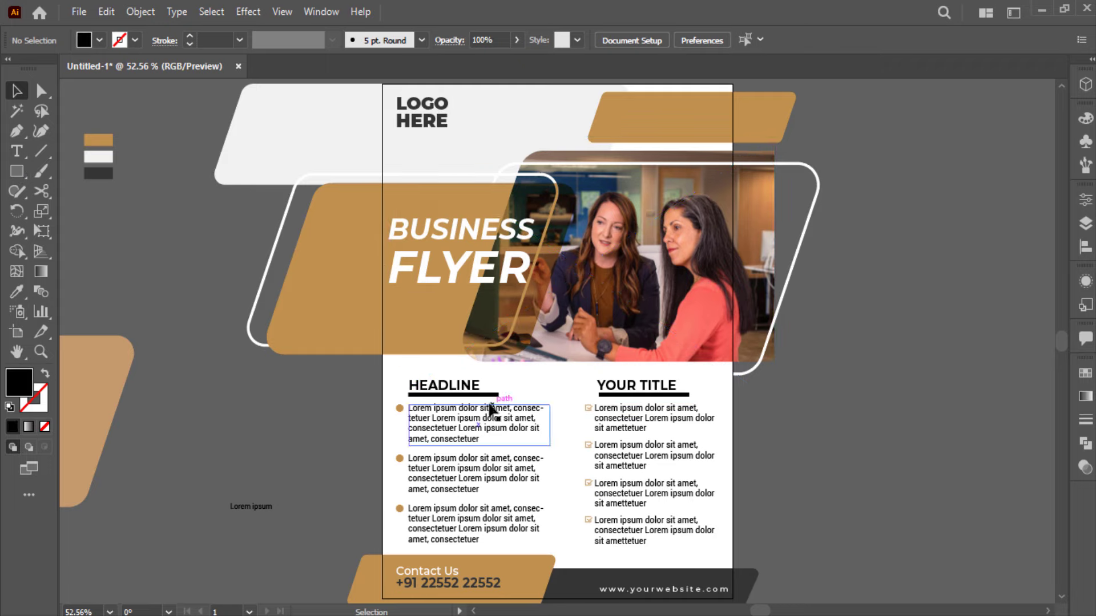
shift+click(647, 395)
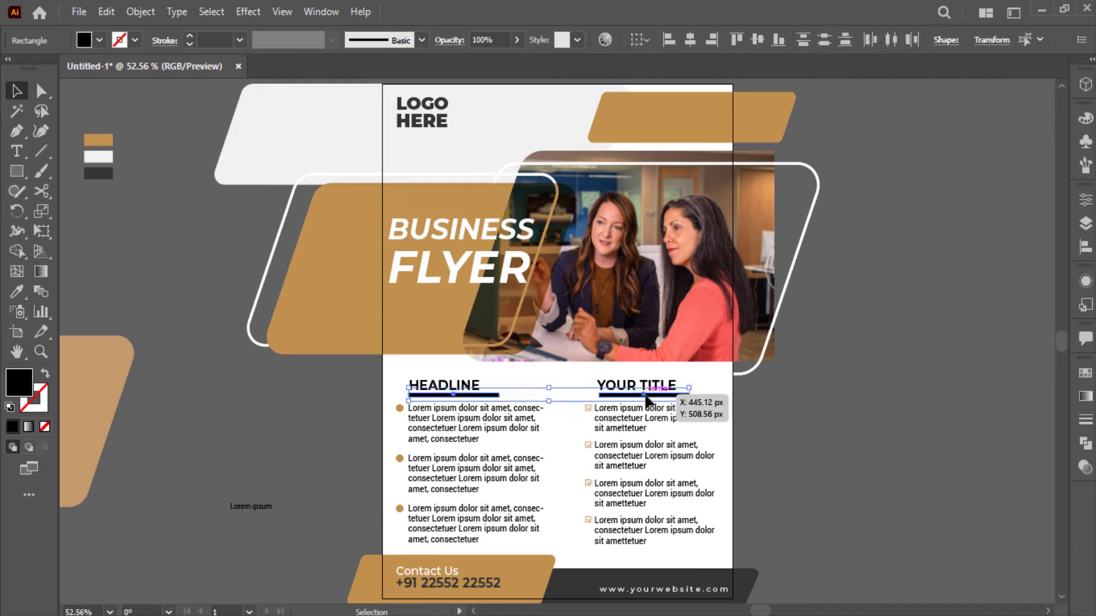
key(i)
click(101, 141)
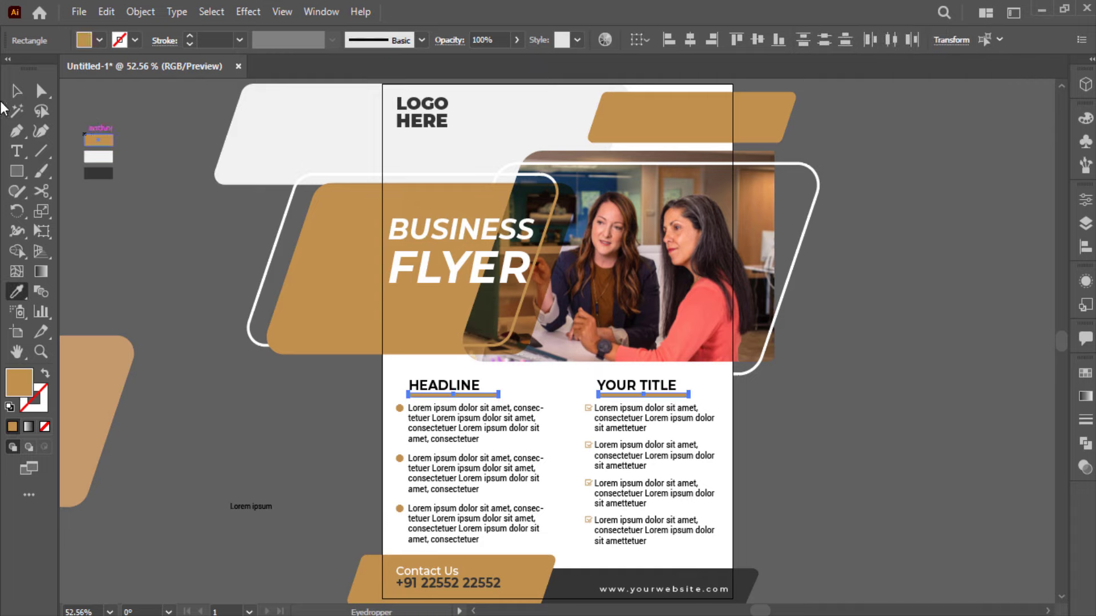
click(17, 90)
click(95, 208)
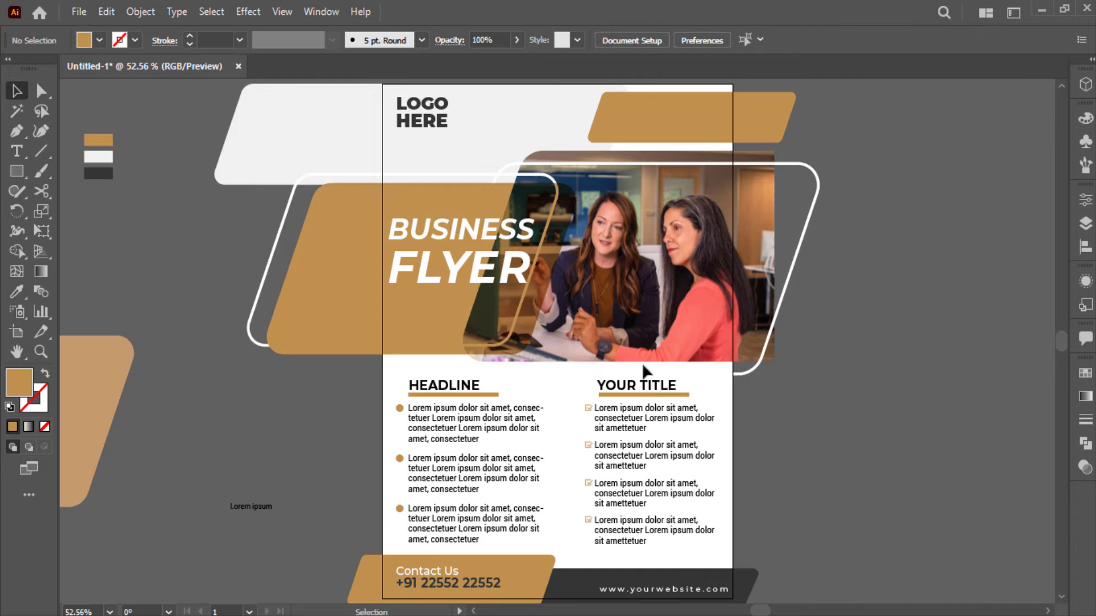
- Briefly edit the YOUR TITLE heading, then select the white artboard-sized rectangle
double_click(661, 386)
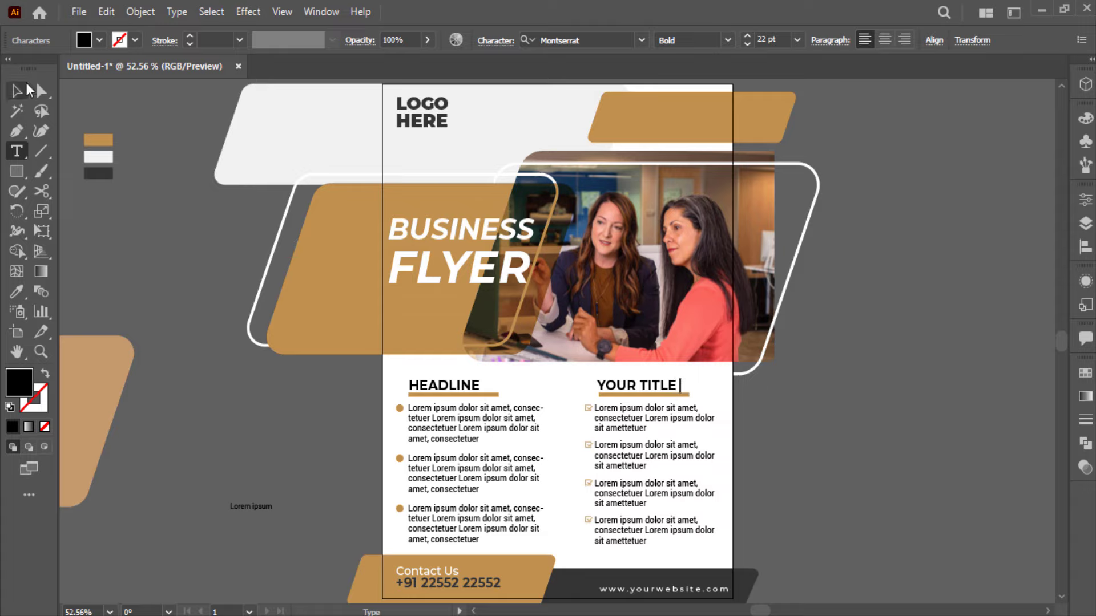
click(14, 92)
click(146, 283)
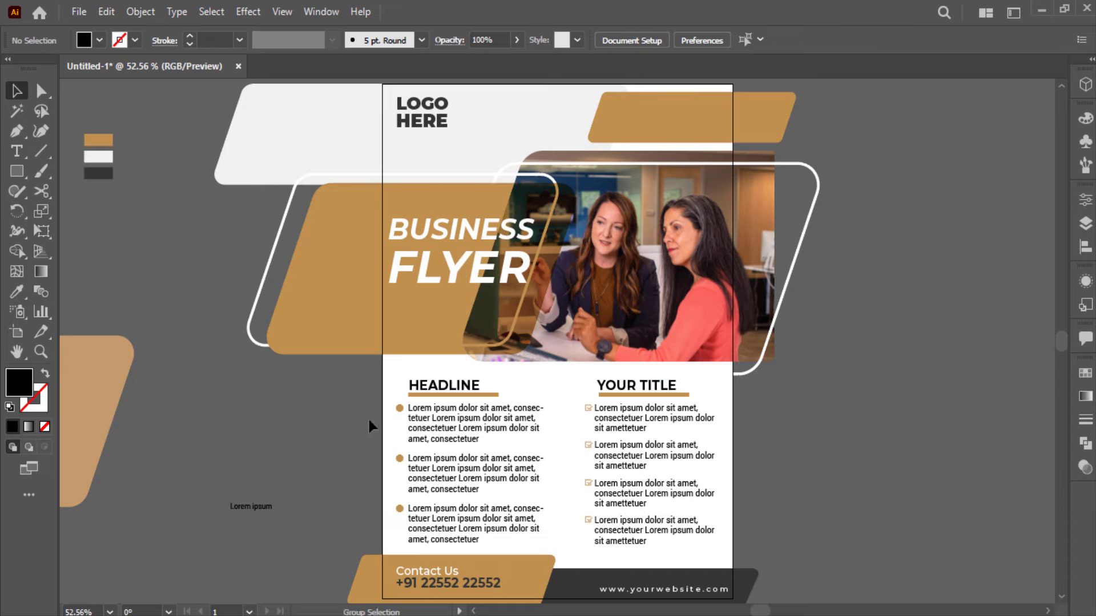
click(382, 437)
click(381, 448)
- Bring the white artboard-sized rectangle to the front
key(ctrl)
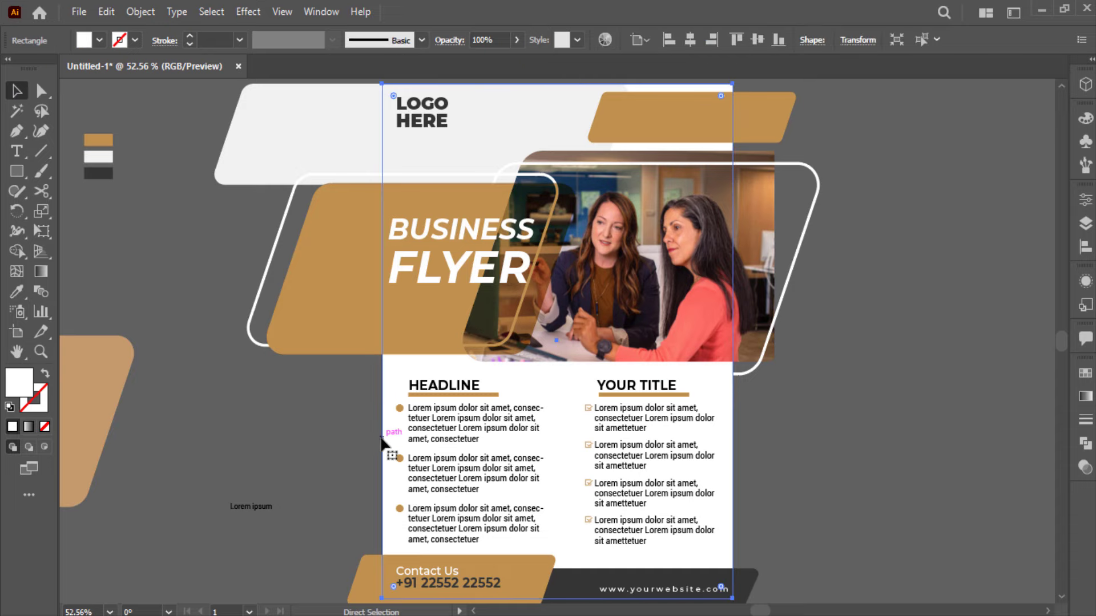
right_click(383, 444)
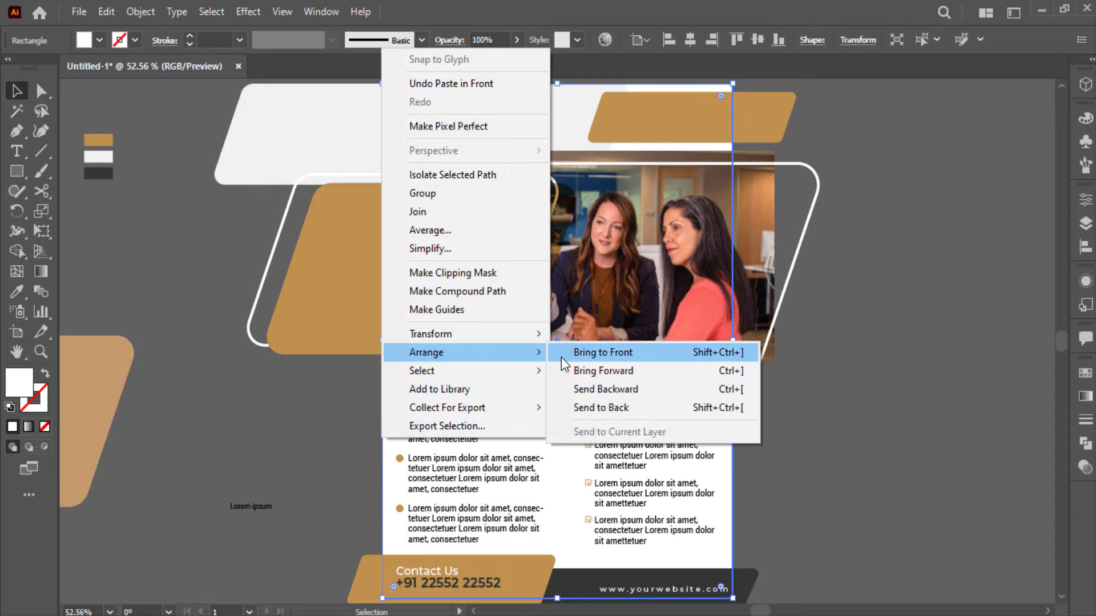
click(559, 352)
scroll(502, 333, down, 2)
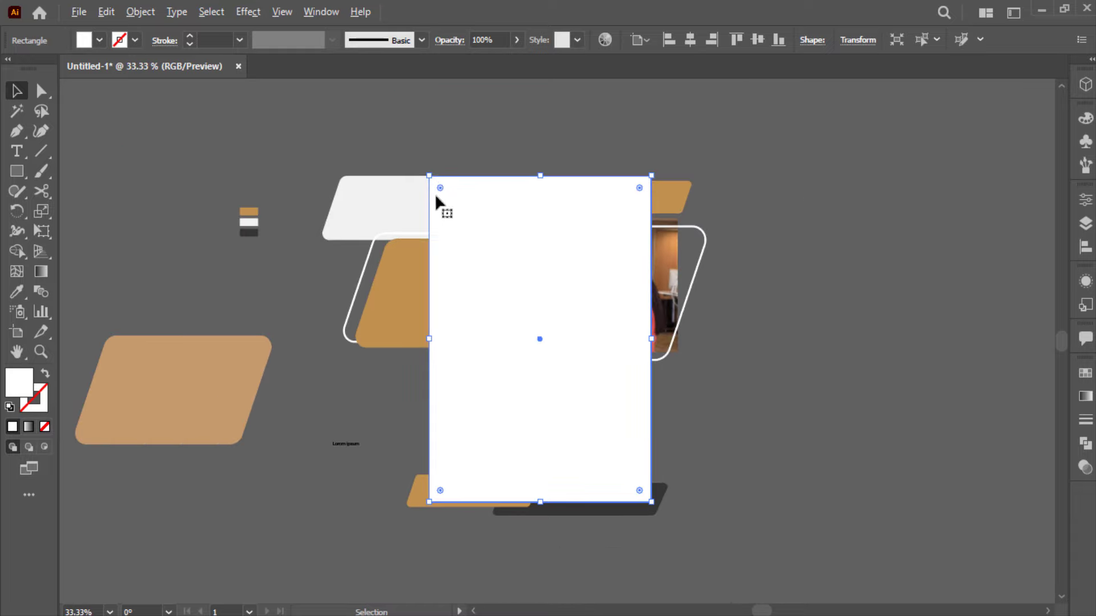
- Make a clipping mask of the whole design using the white rectangle
key(ctrl+a)
right_click(562, 117)
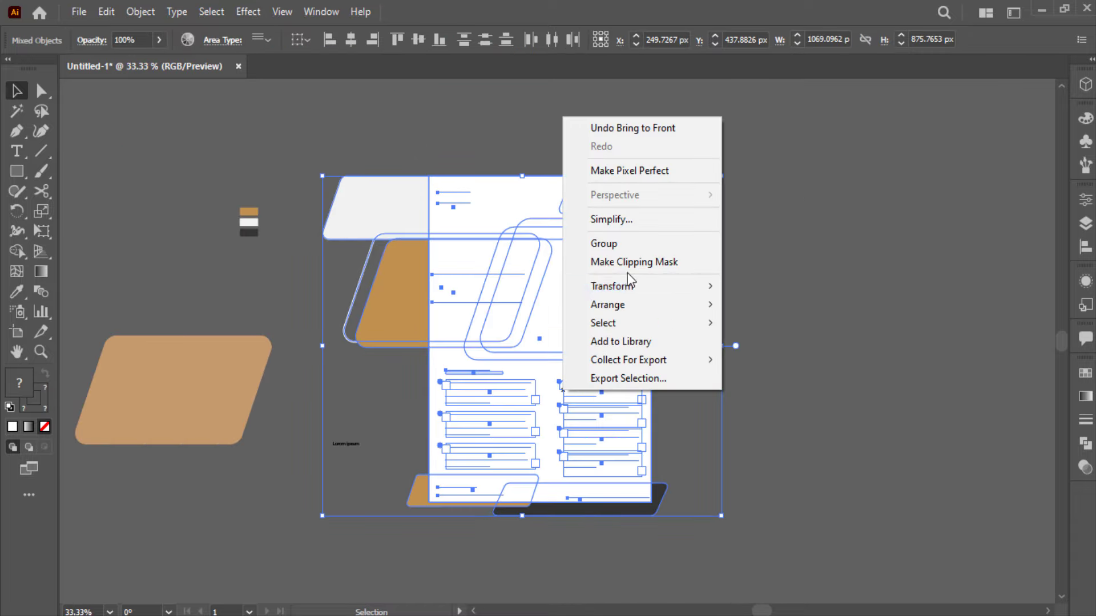
click(628, 262)
click(824, 390)
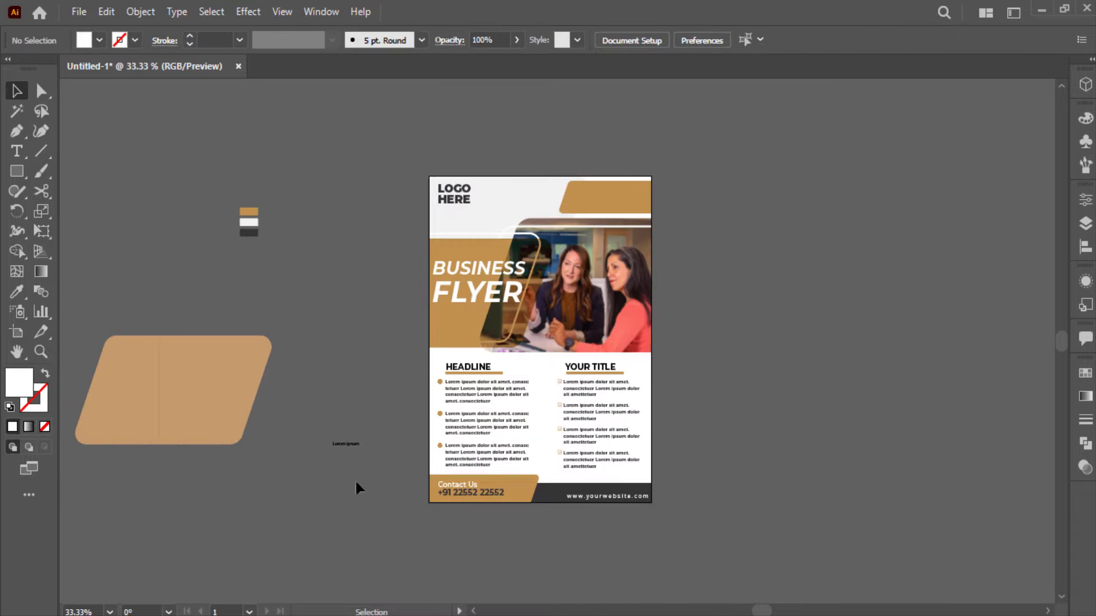
- Delete the leftover objects to the left of the artboard
drag(355, 483, 229, 211)
key(Delete)
key(ctrl+0)
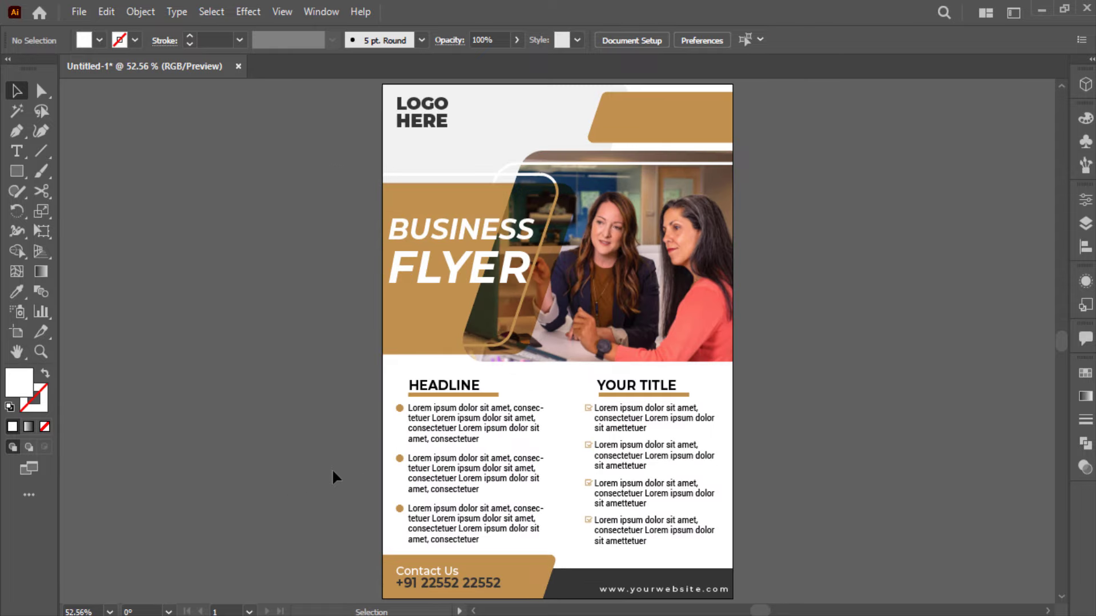